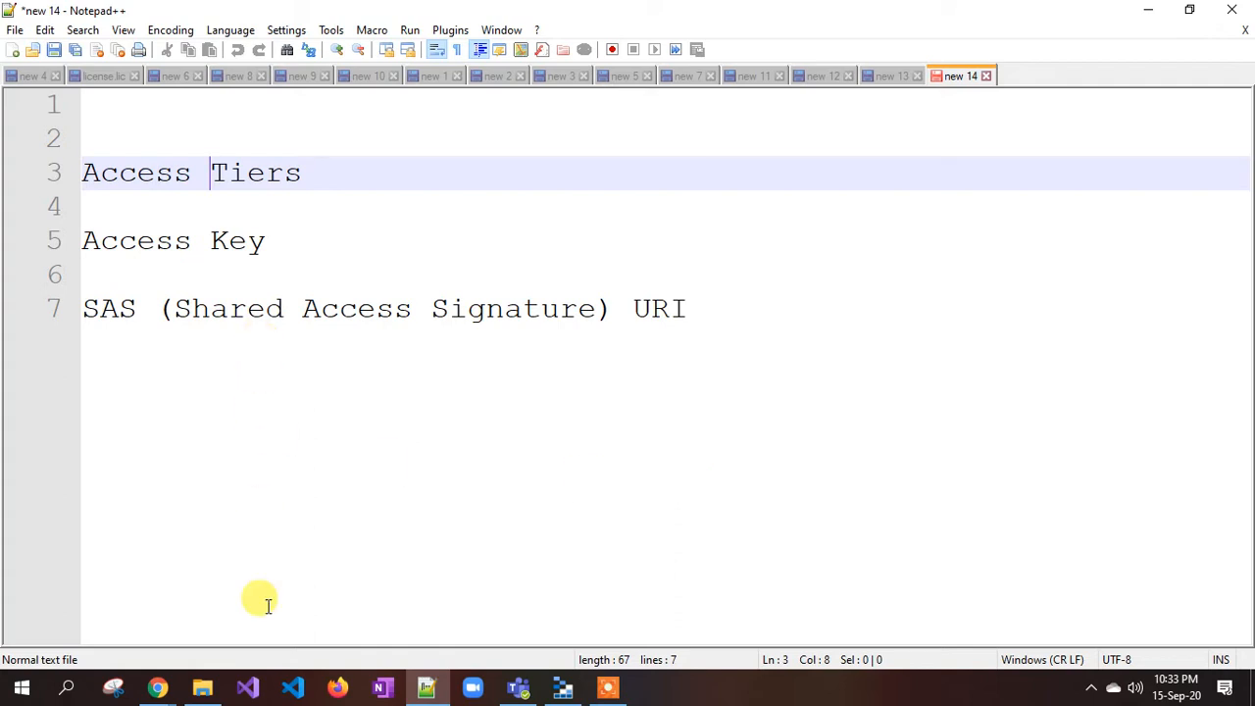
Switch to the Azure portal in Chrome and open the testcontain container of the mystorage0098987 storage account.
left_click(175, 693)
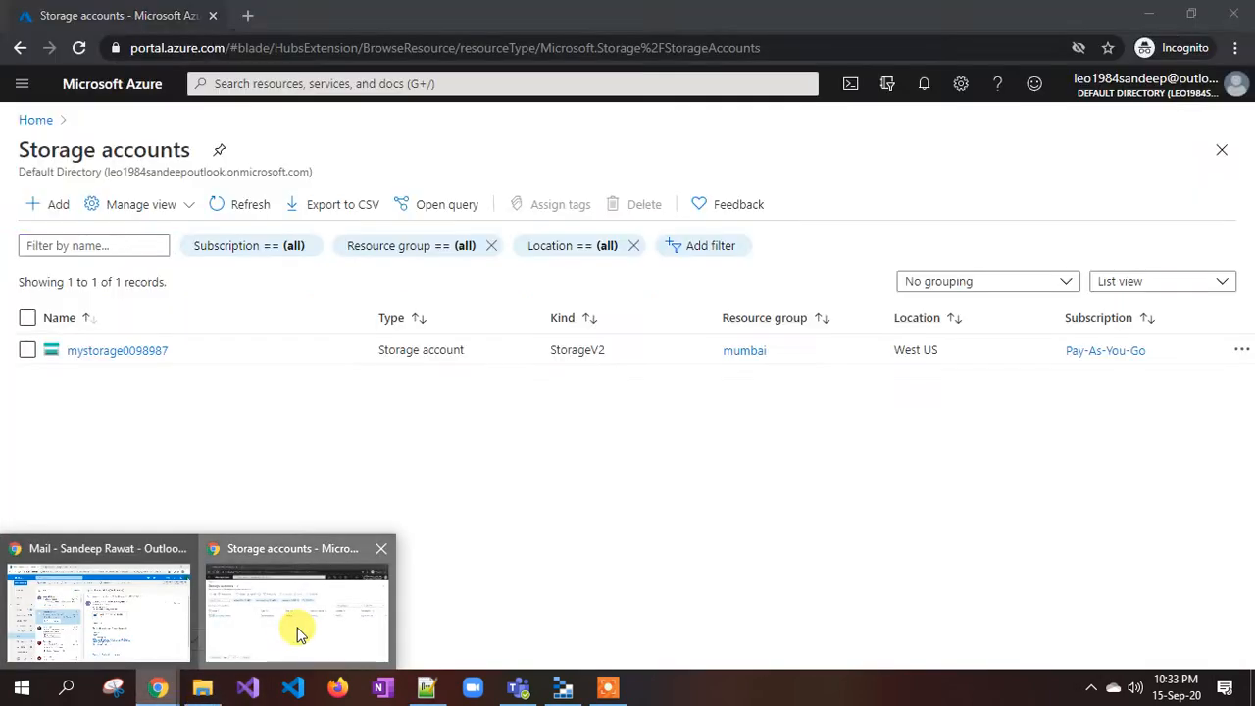
left_click(294, 632)
left_click(126, 355)
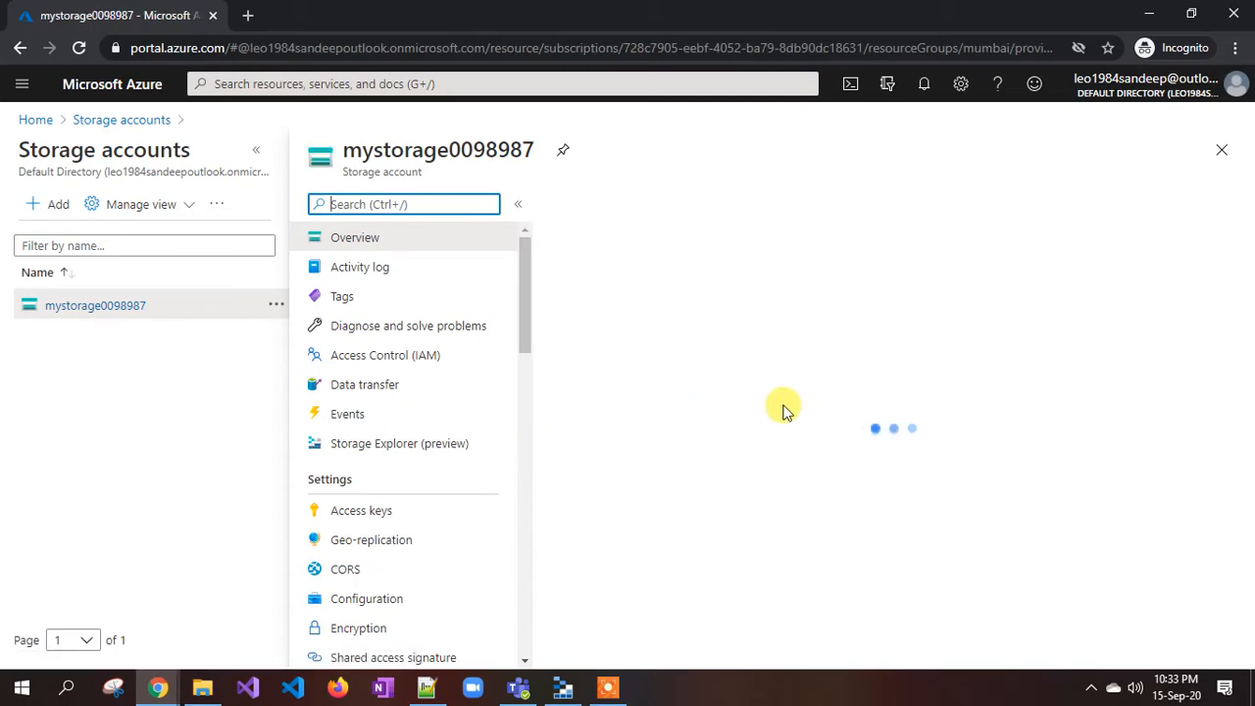
scroll(701, 609, "down", 2)
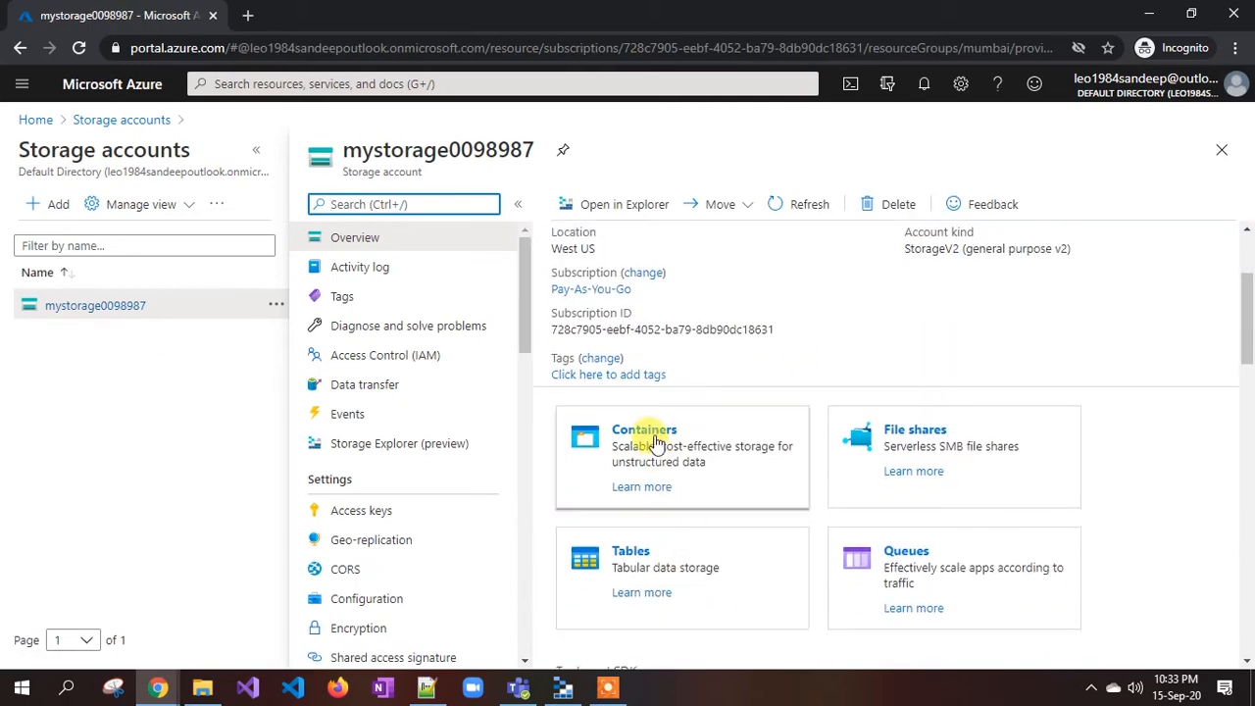
scroll(369, 525, "down", 4)
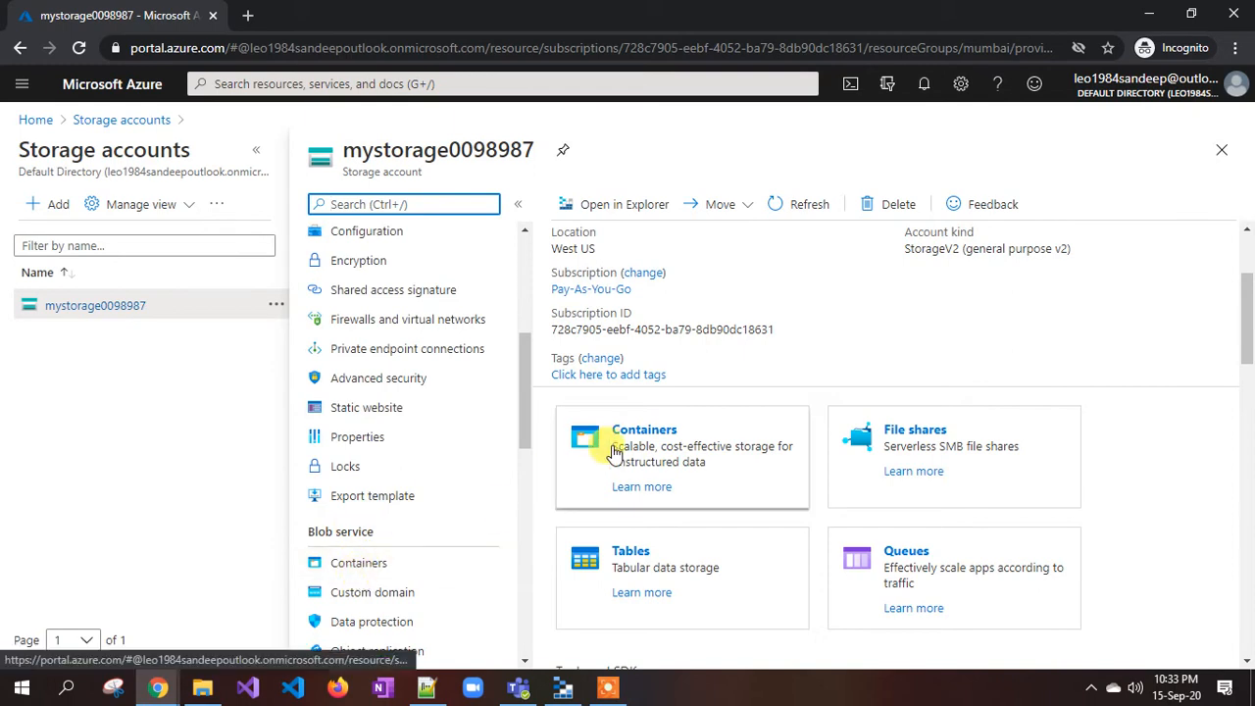
left_click(649, 431)
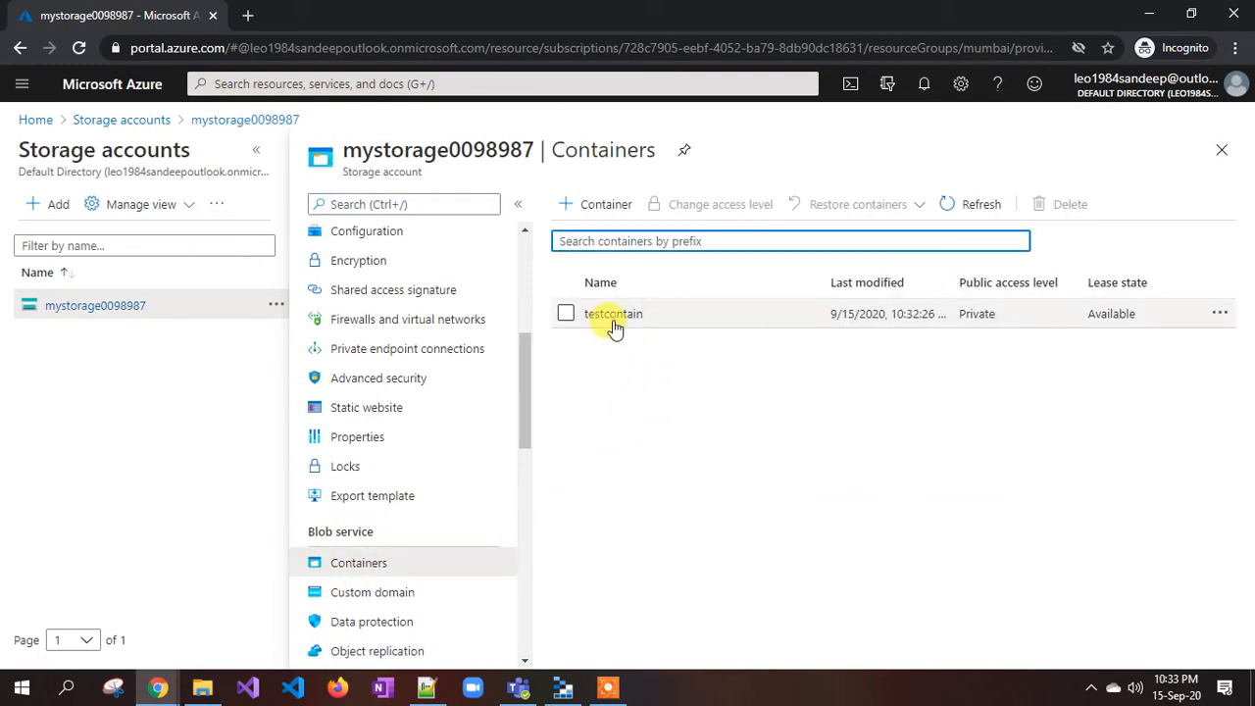
left_click(613, 315)
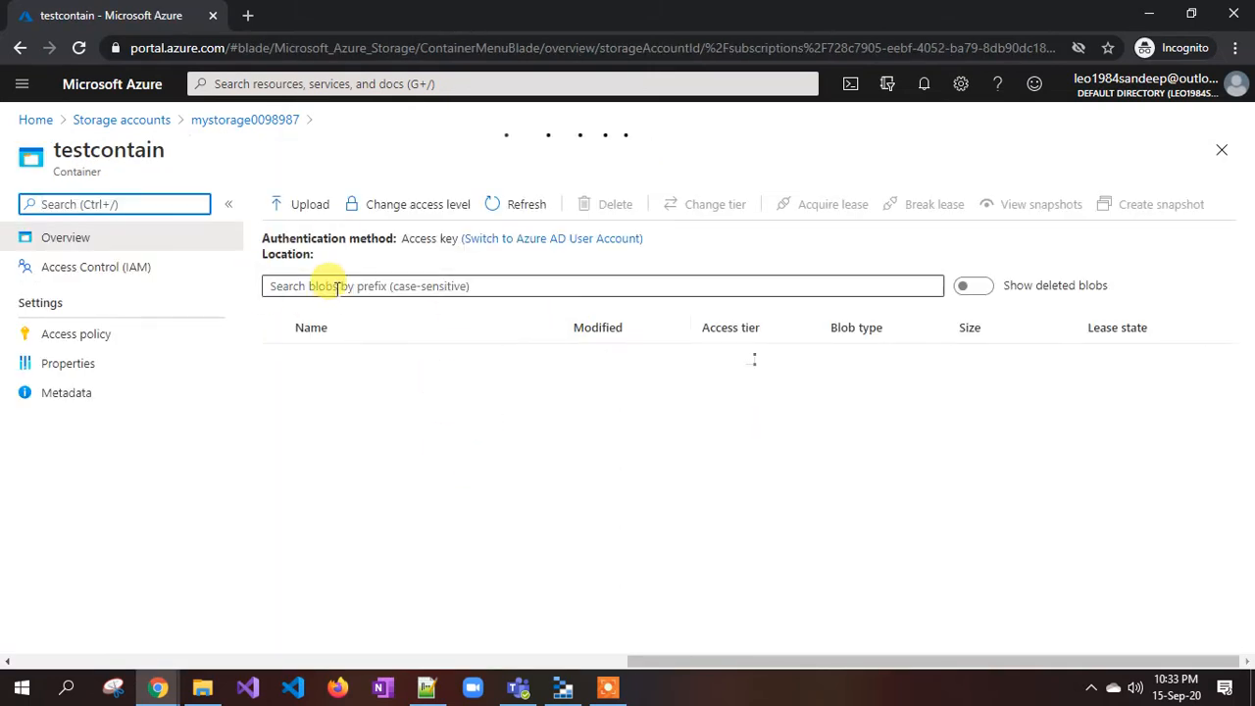
Upload azuredeploy1.json from the Desktop to the testcontain container and close the upload pane.
left_click(296, 206)
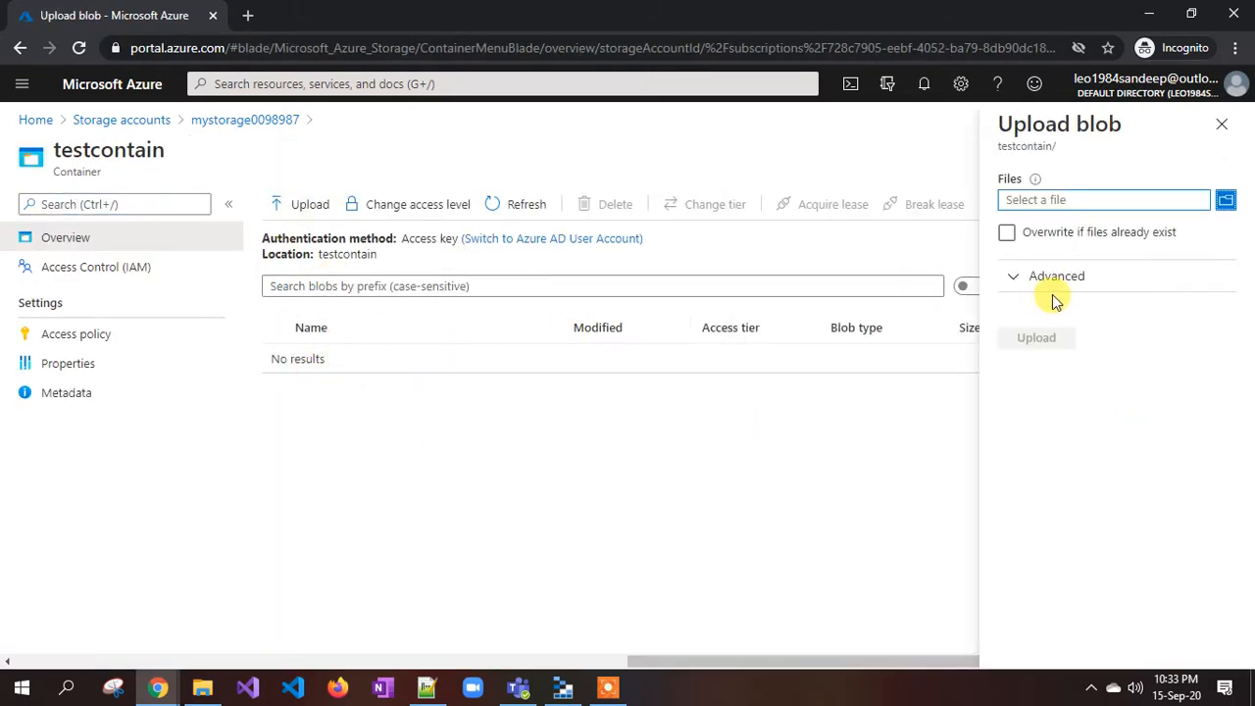
left_click(1224, 204)
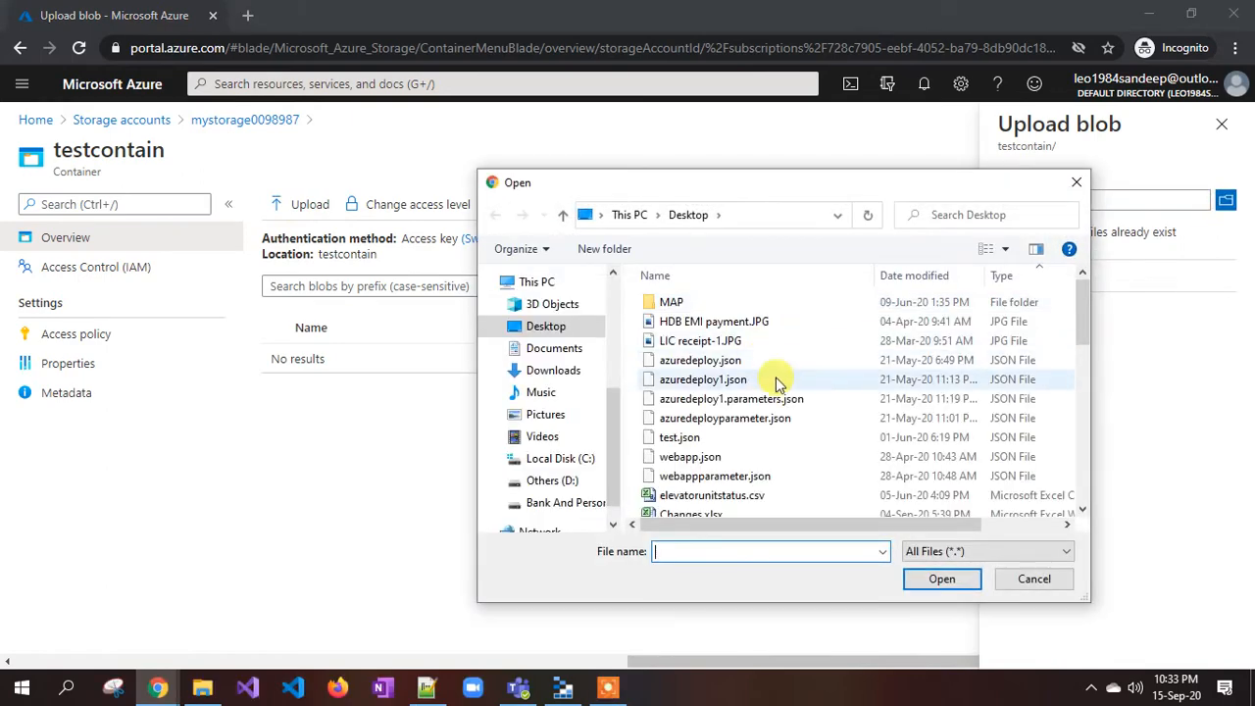
left_click(714, 380)
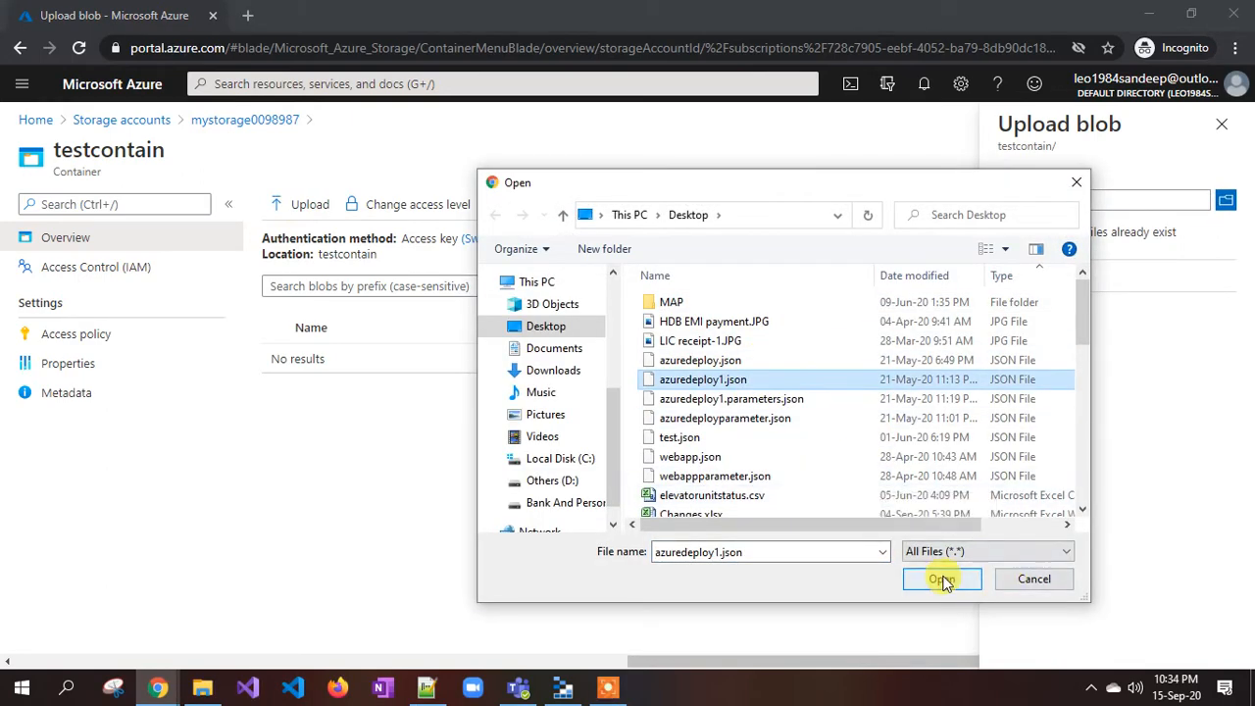
left_click(941, 578)
left_click(1042, 338)
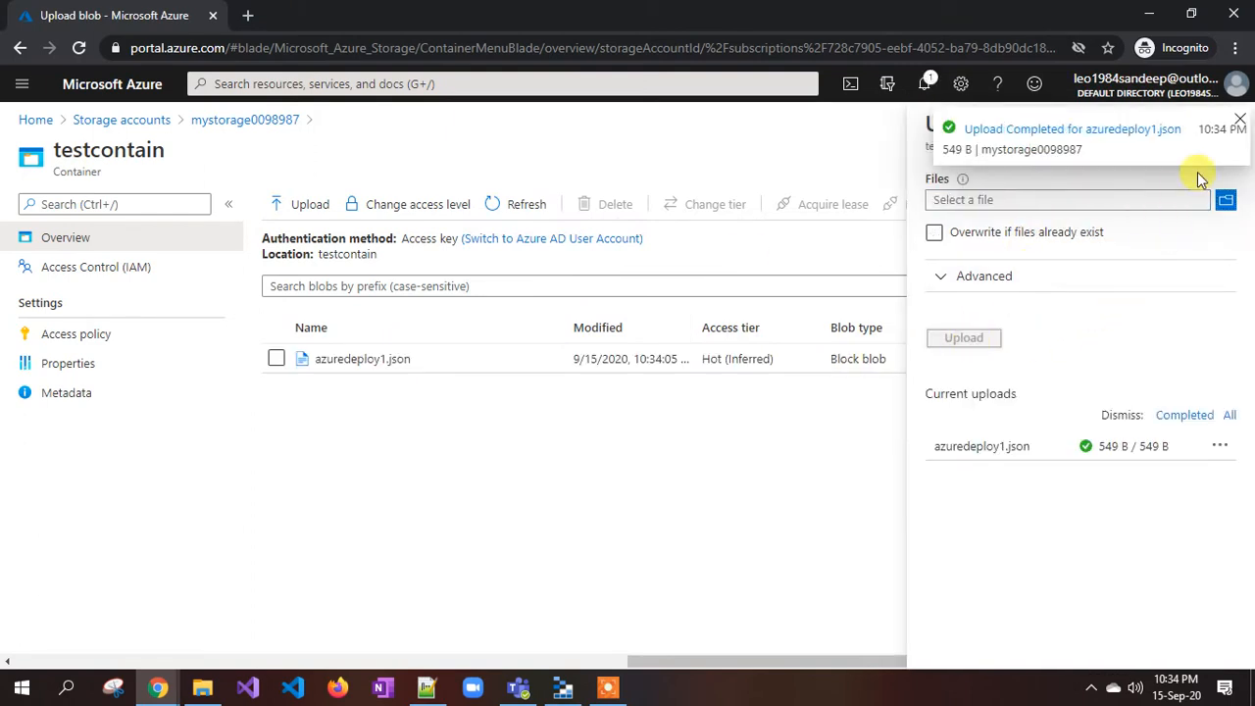
left_click(1239, 130)
left_click(1220, 125)
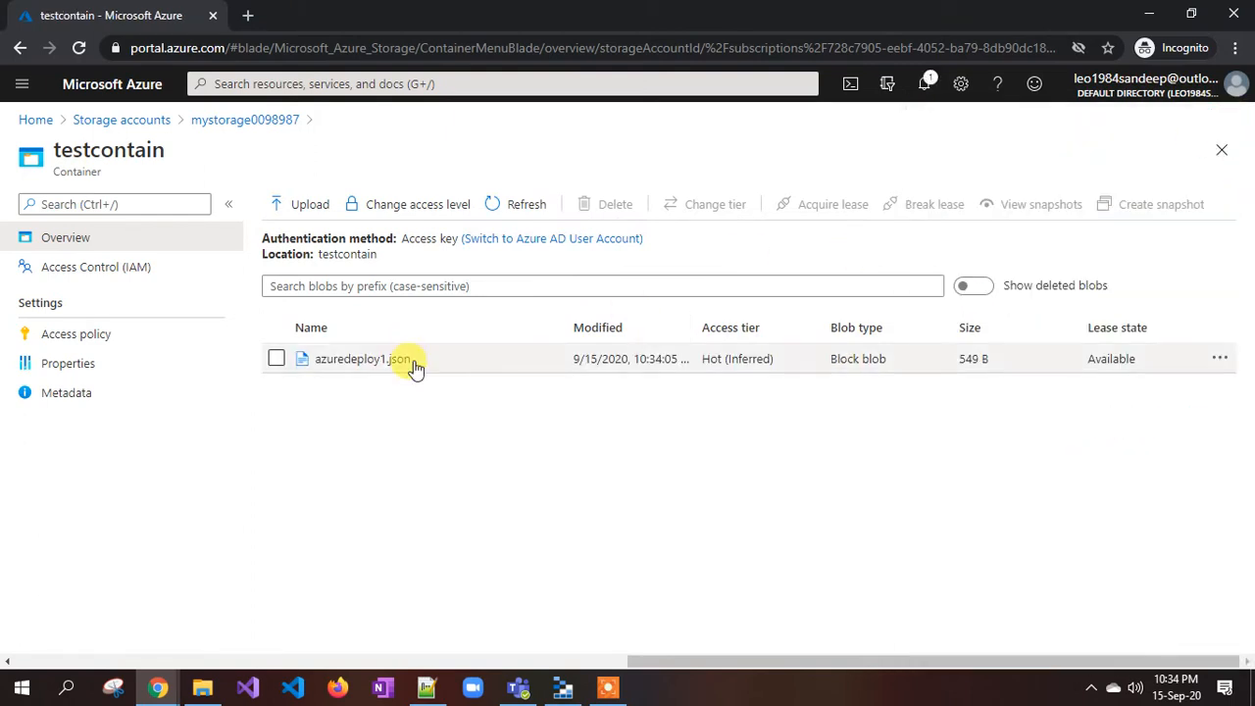
Apply the Private (no anonymous access) public access level to the testcontain container.
left_click(395, 212)
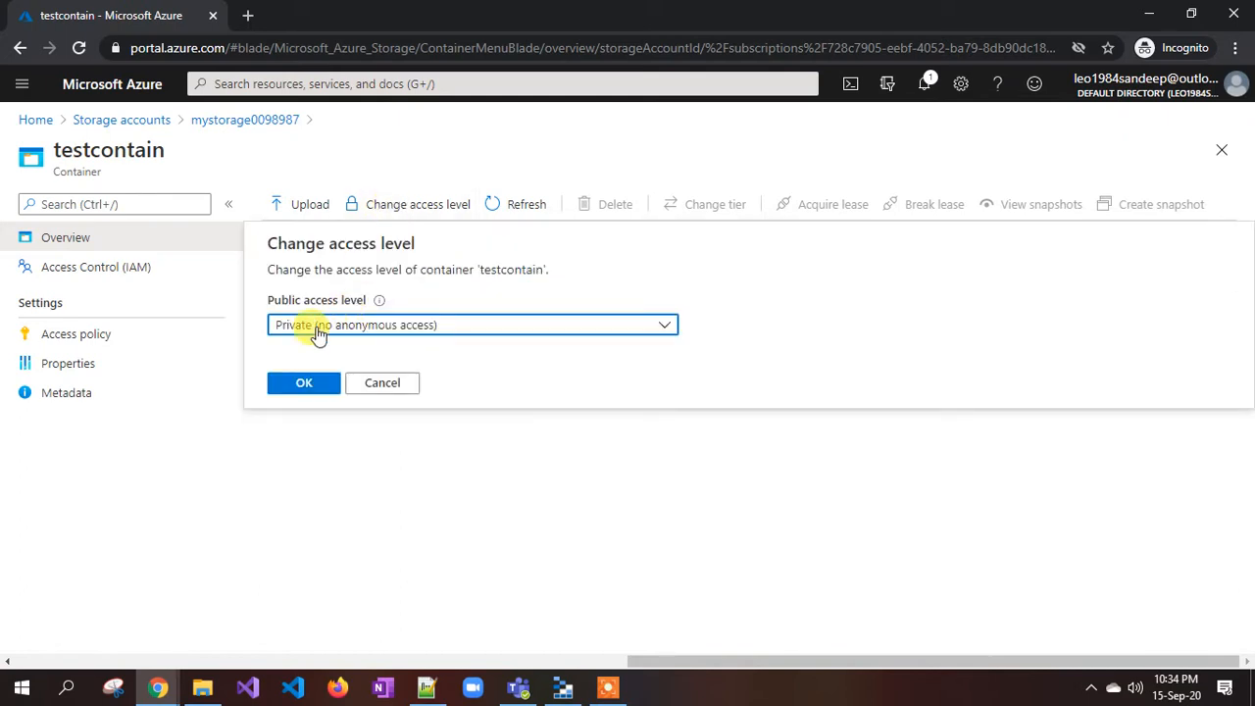
left_click(316, 390)
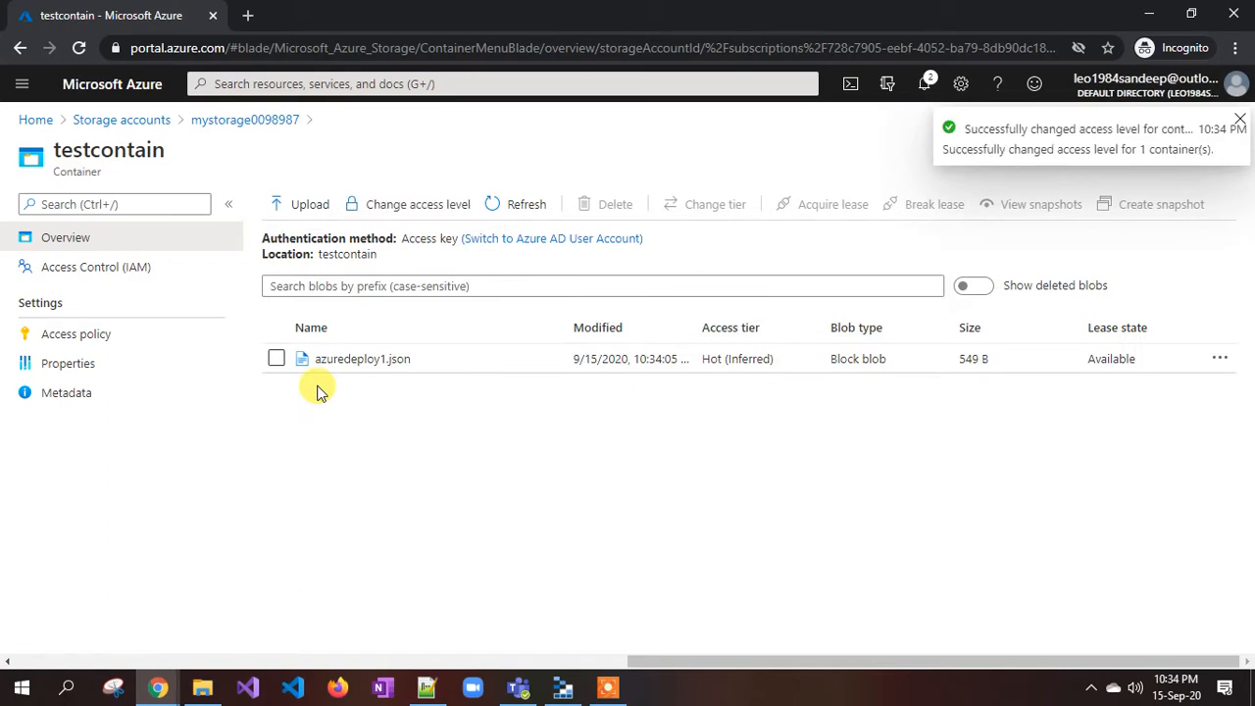
Open the azuredeploy1.json blob to examine its properties and JSON contents, and return to the container's blob list.
left_click(349, 360)
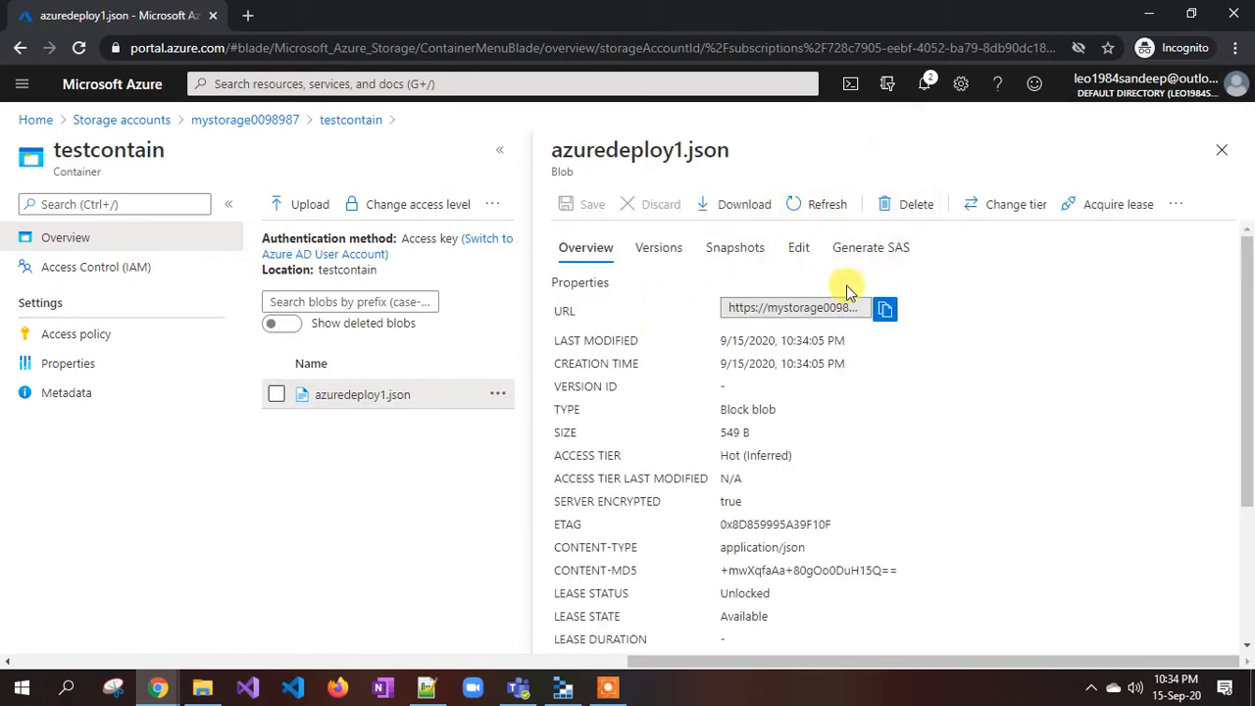
left_click(799, 247)
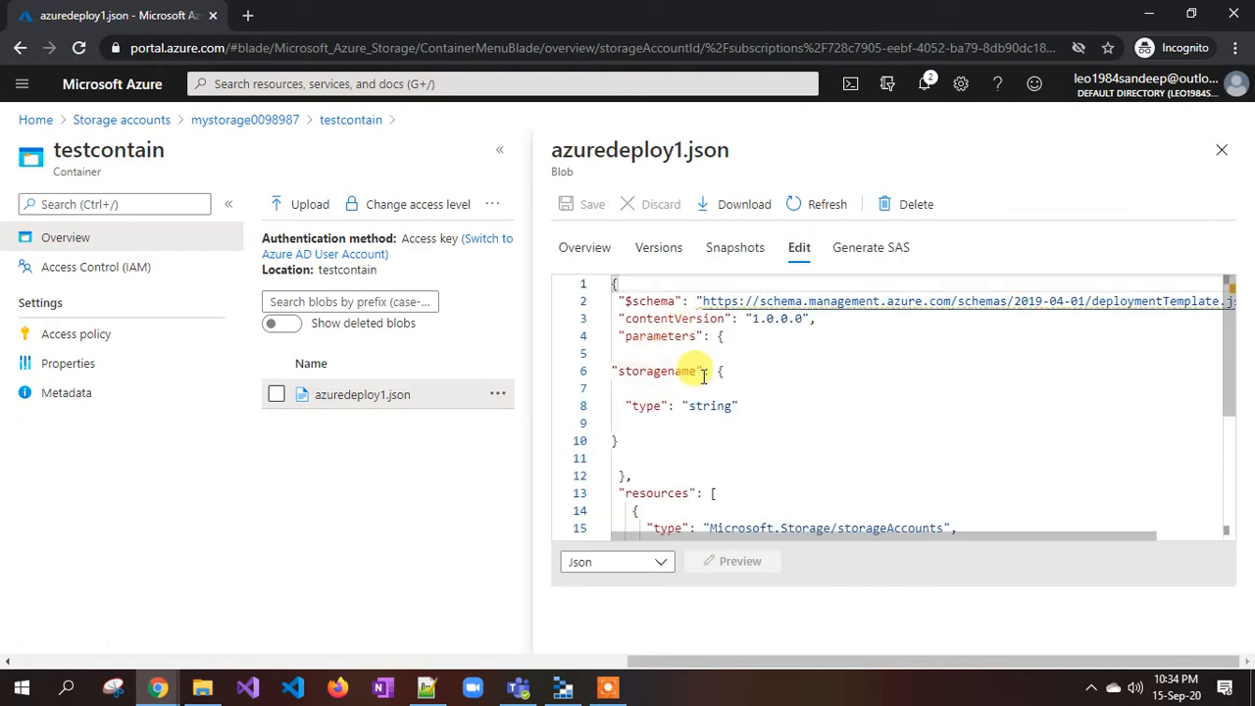
scroll(703, 376, "down", 3)
scroll(703, 376, "up", 3)
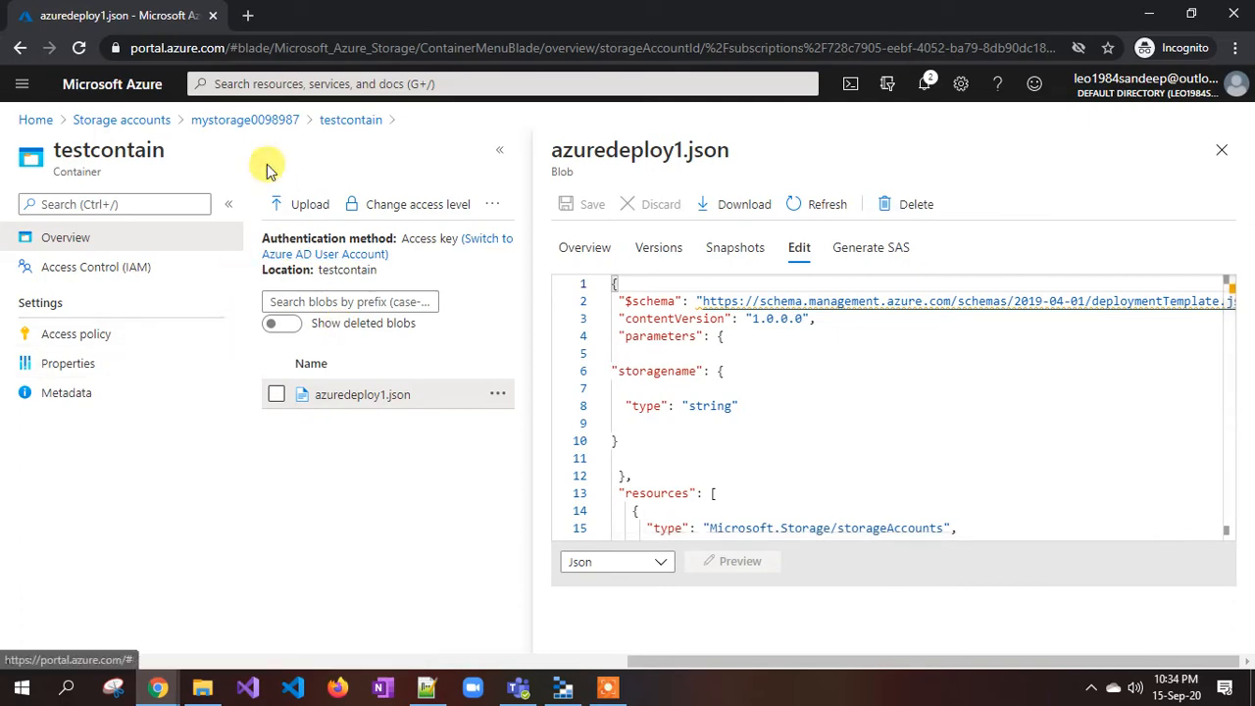
left_click(248, 15)
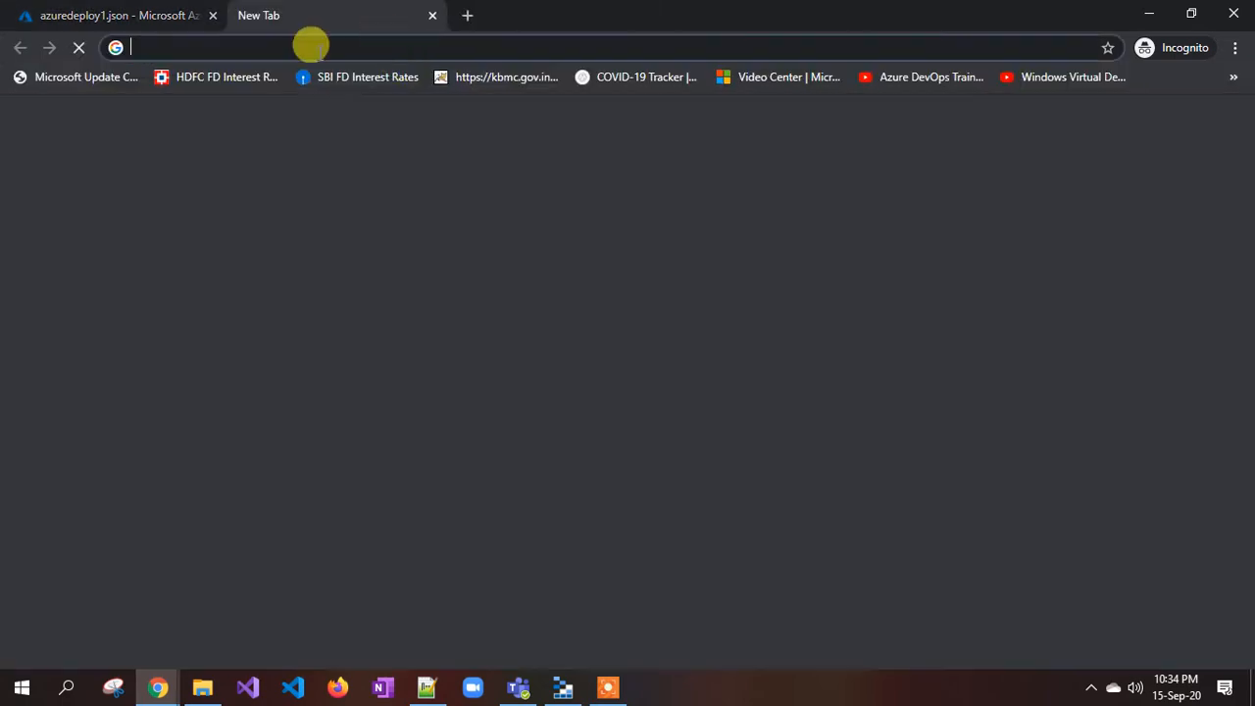
left_click(433, 15)
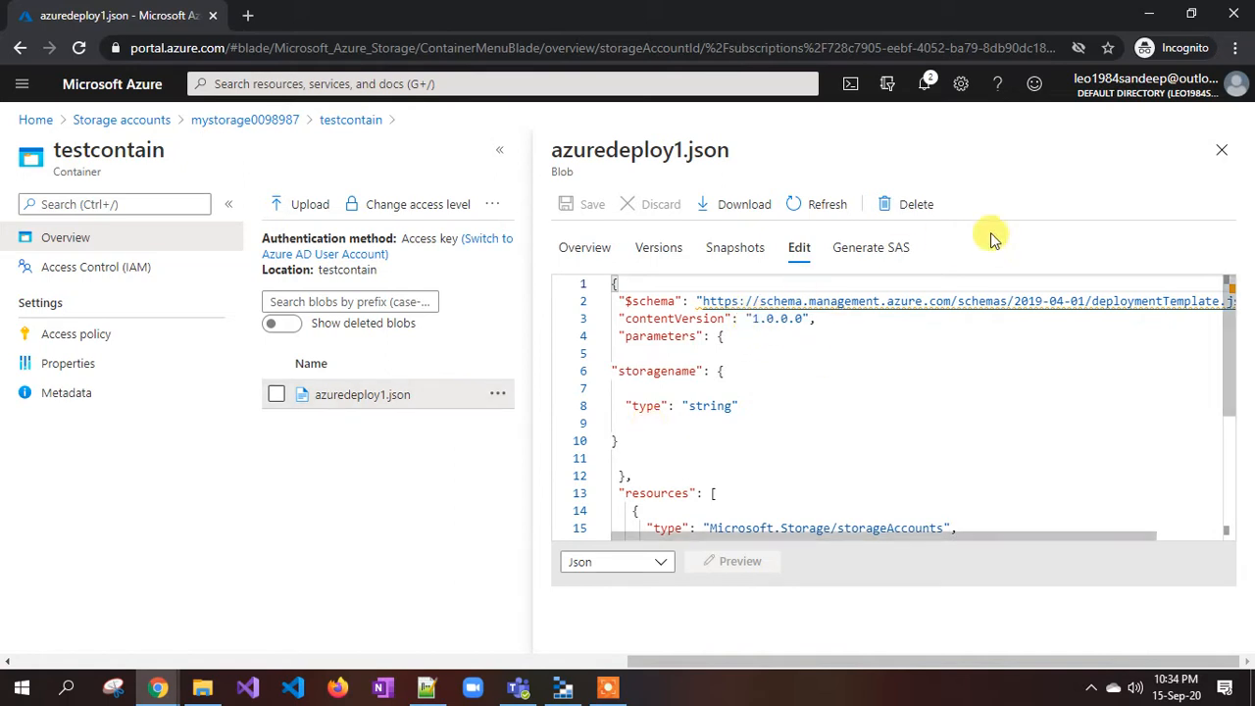
left_click(1222, 149)
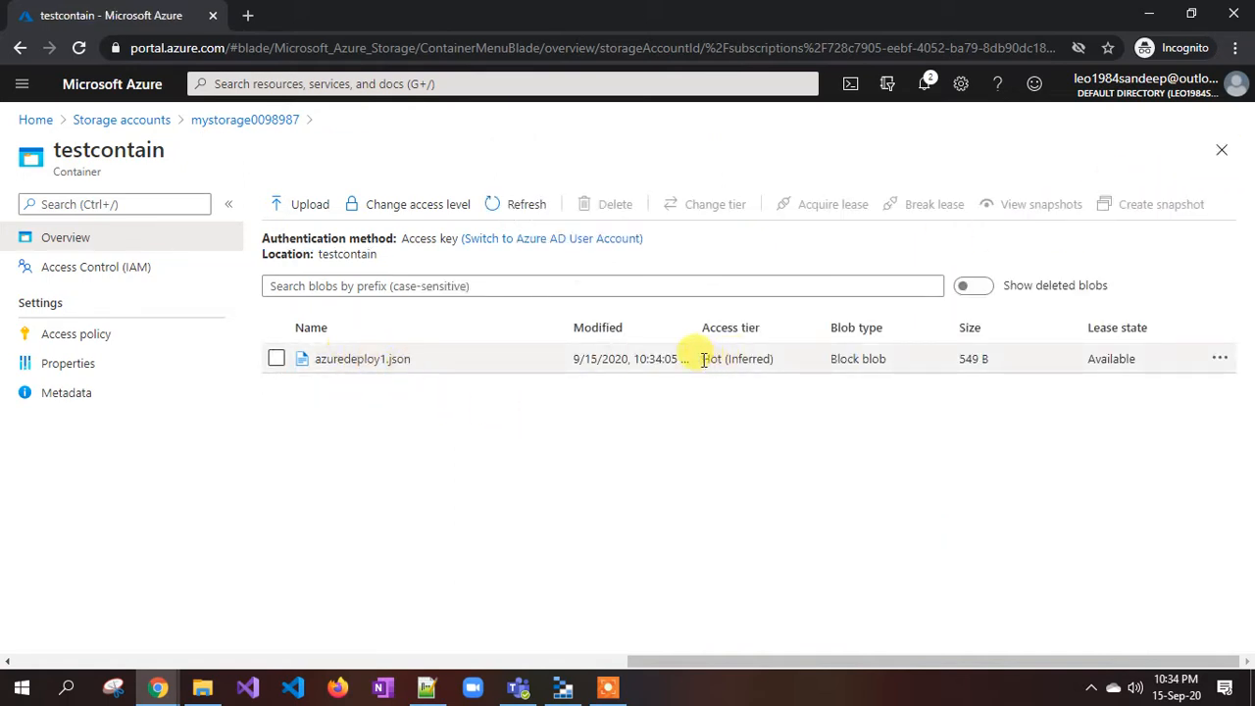
Change the access tier of the azuredeploy1.json blob to Cool, save it and check the tier in its properties.
left_click_drag(704, 359, 742, 360)
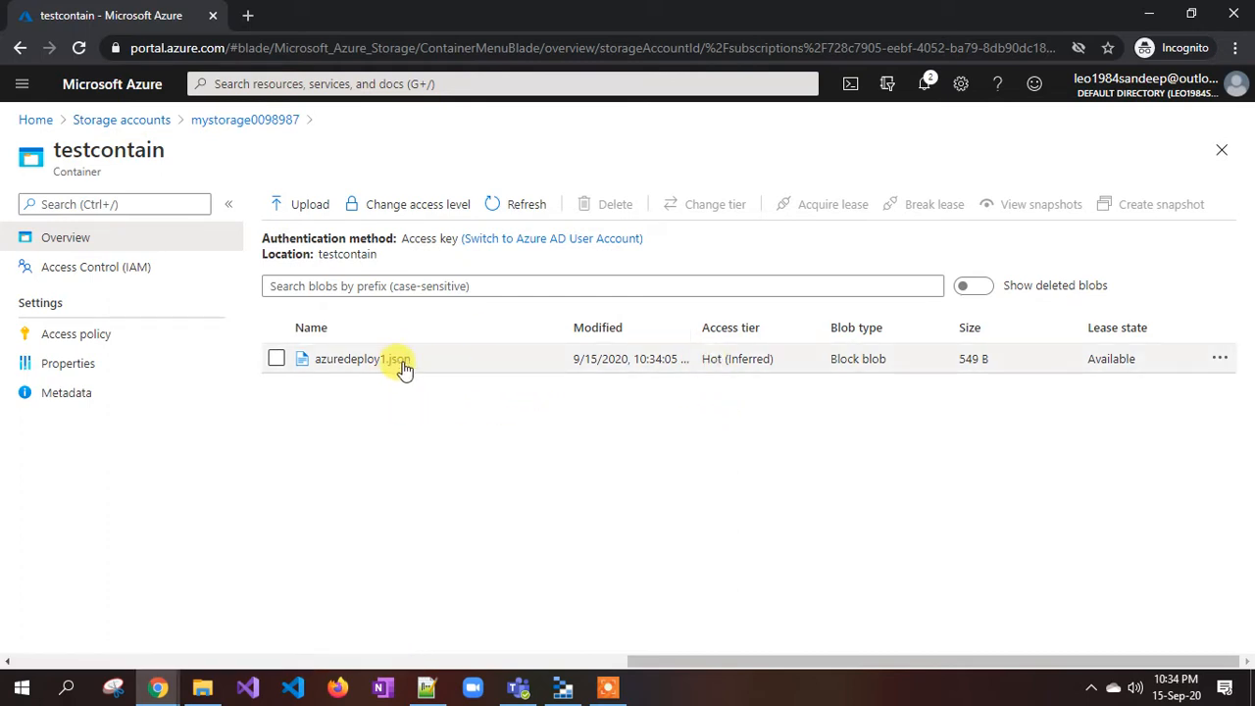
left_click(362, 359)
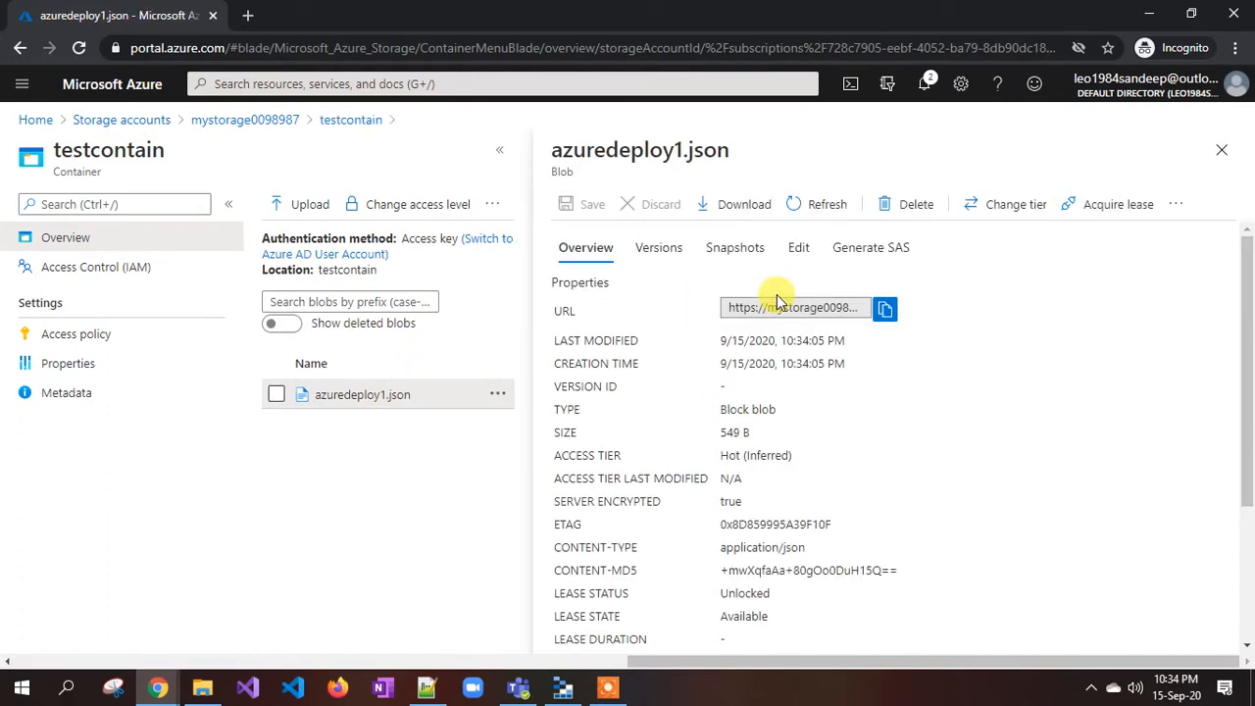
left_click(1020, 210)
left_click(917, 263)
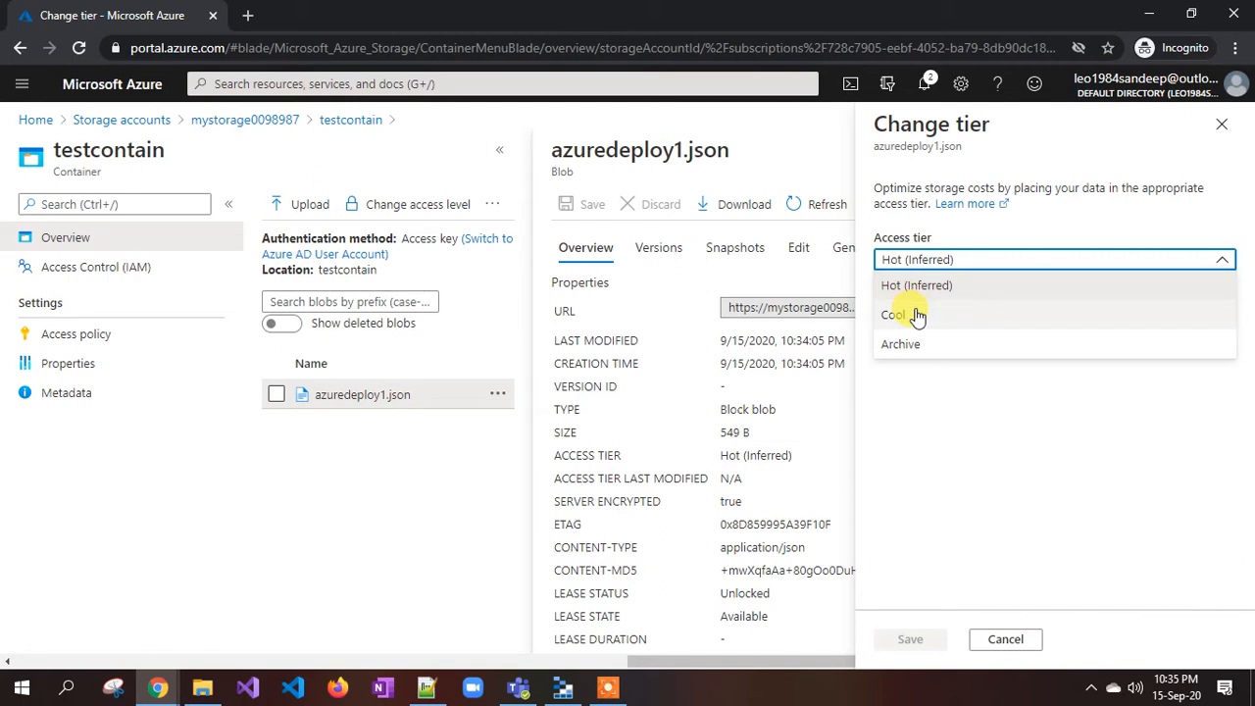
left_click(917, 316)
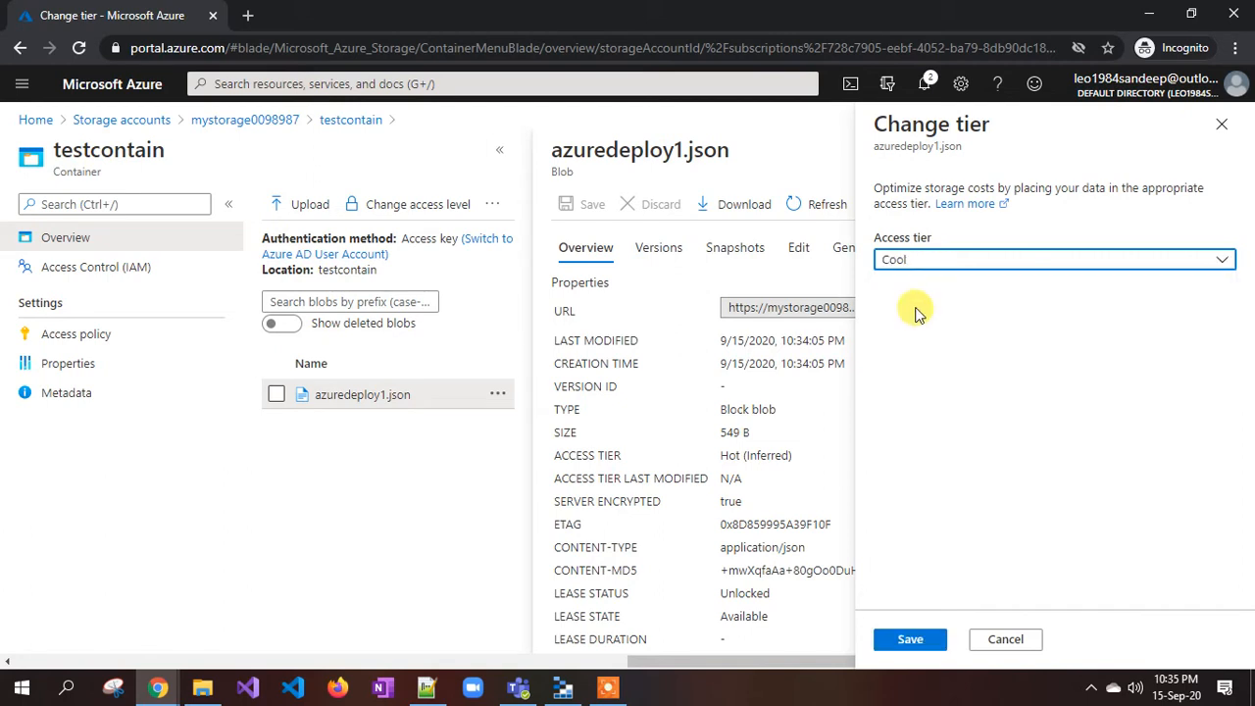
left_click(910, 640)
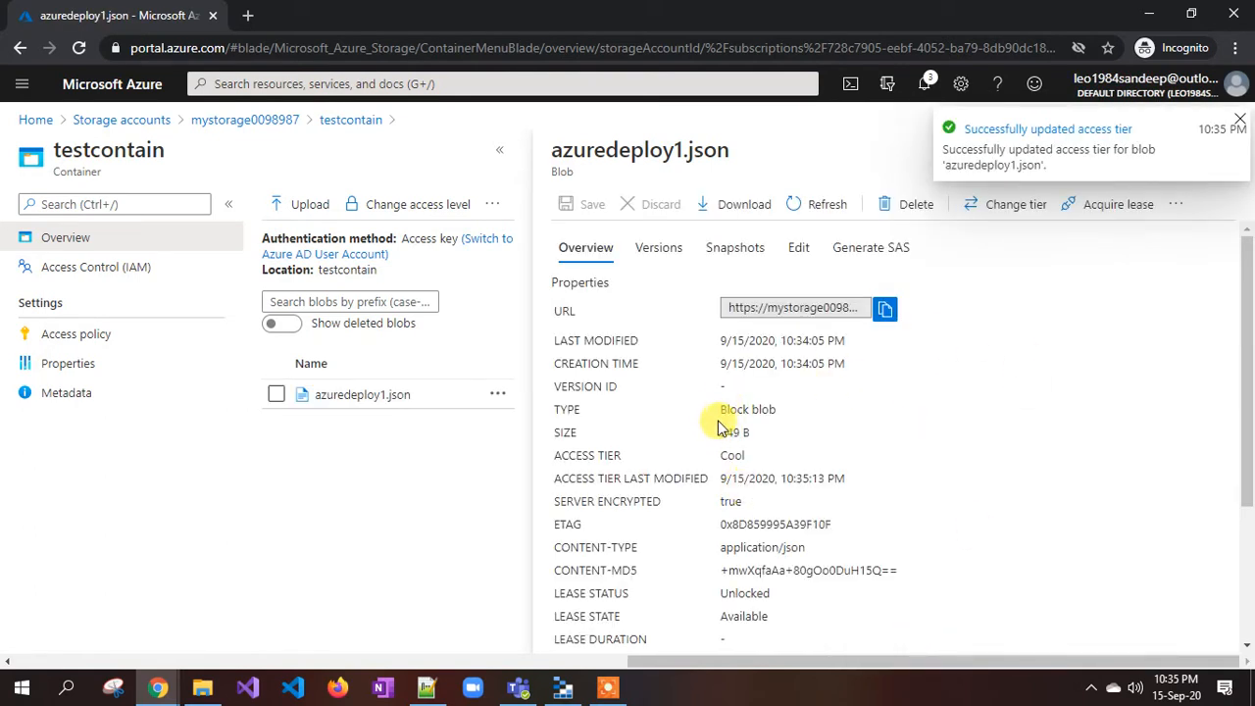
double_click(732, 454)
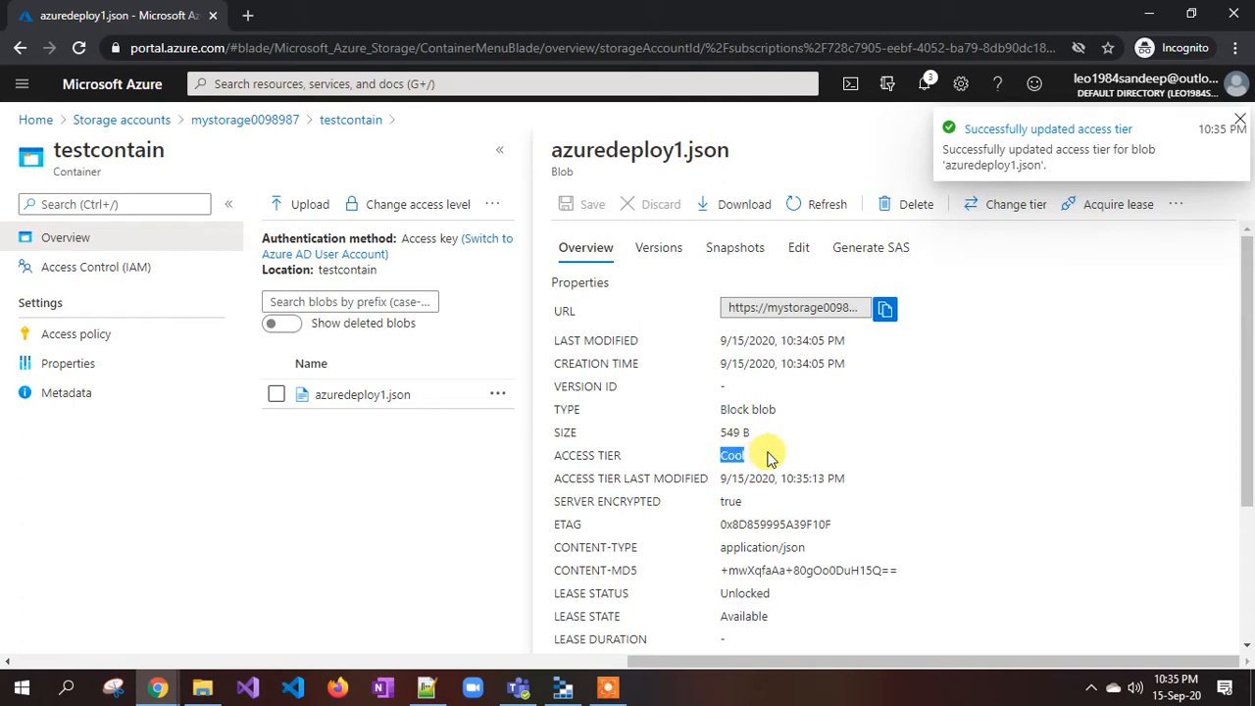
Change the access tier of the azuredeploy1.json blob to Archive, save it and close the blob's details.
left_click(1020, 206)
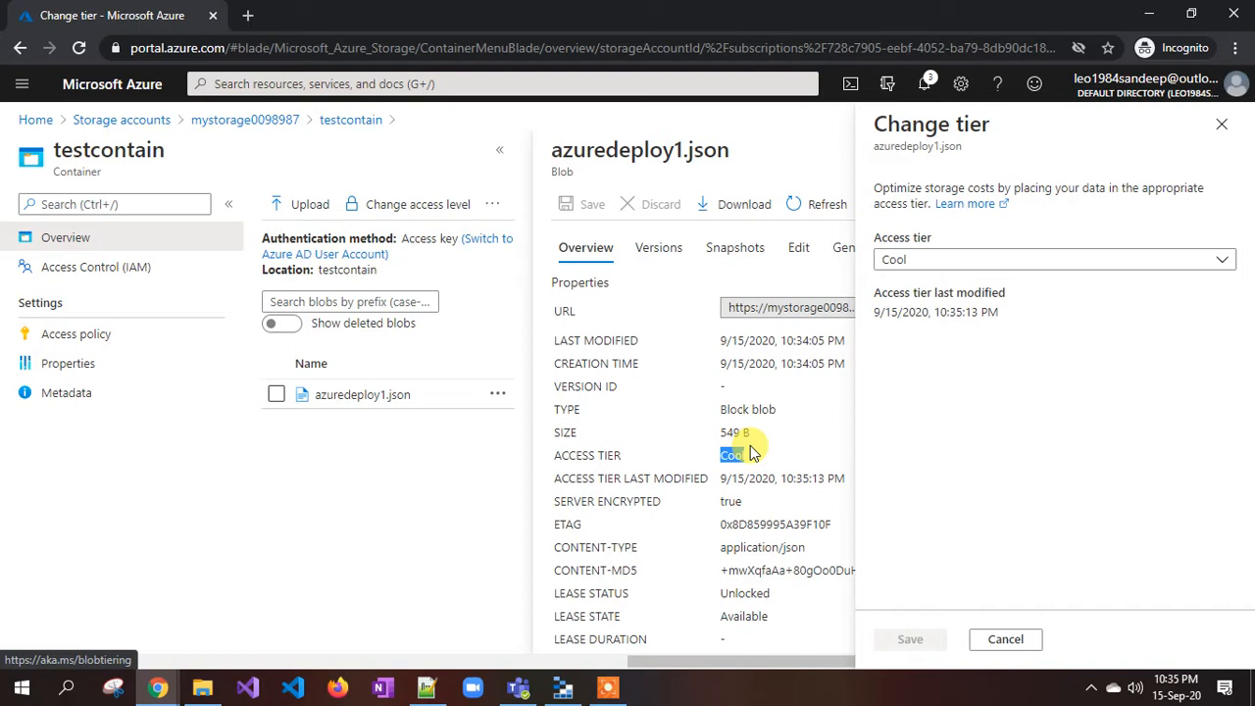
left_click(895, 259)
left_click(899, 344)
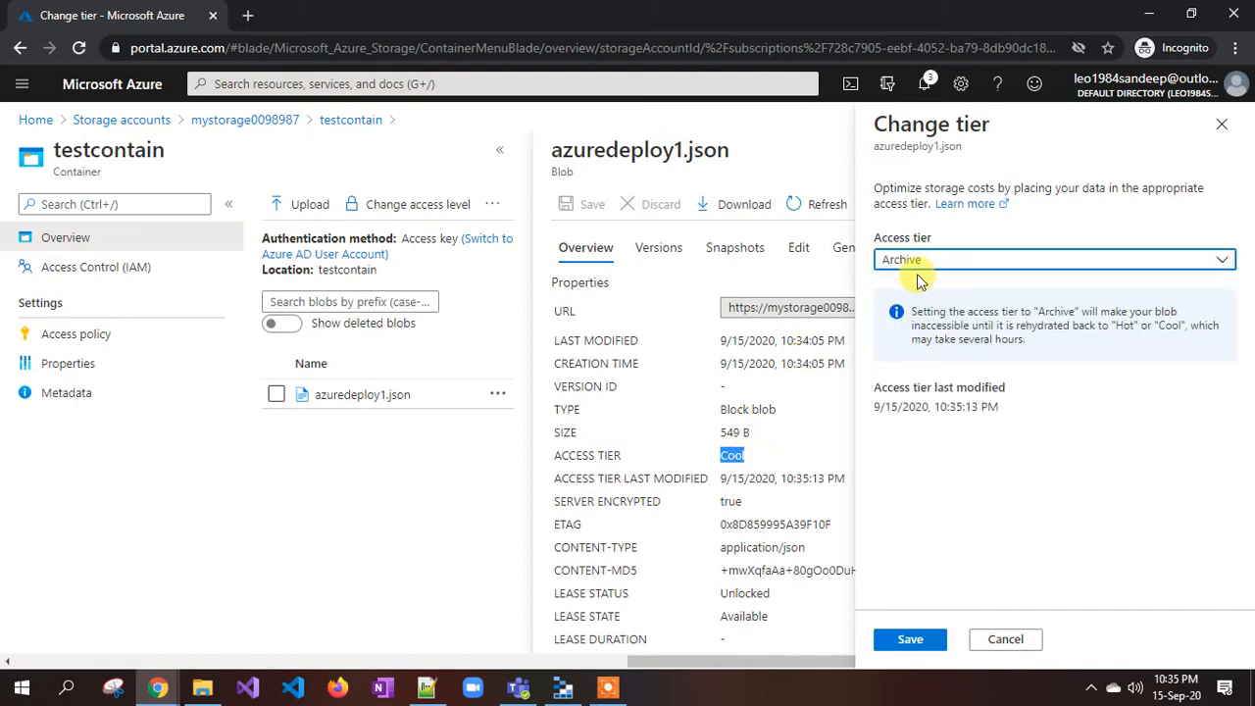
left_click(915, 642)
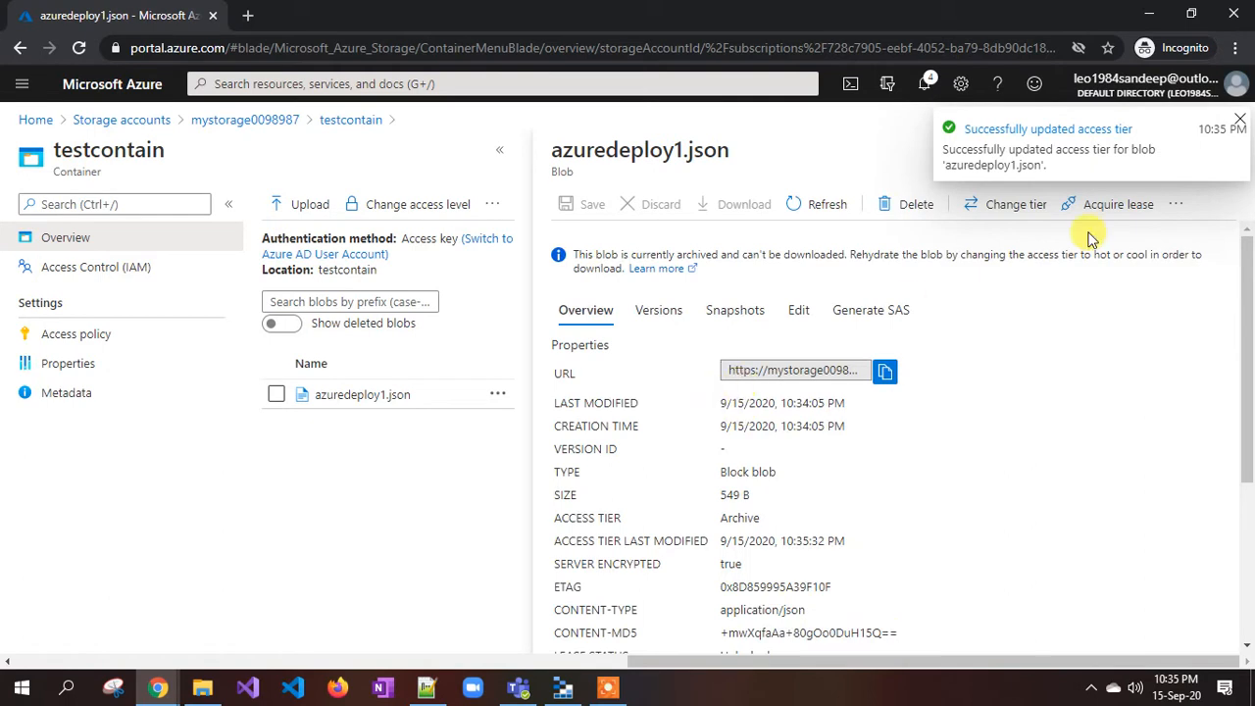
left_click(1241, 121)
left_click(1224, 147)
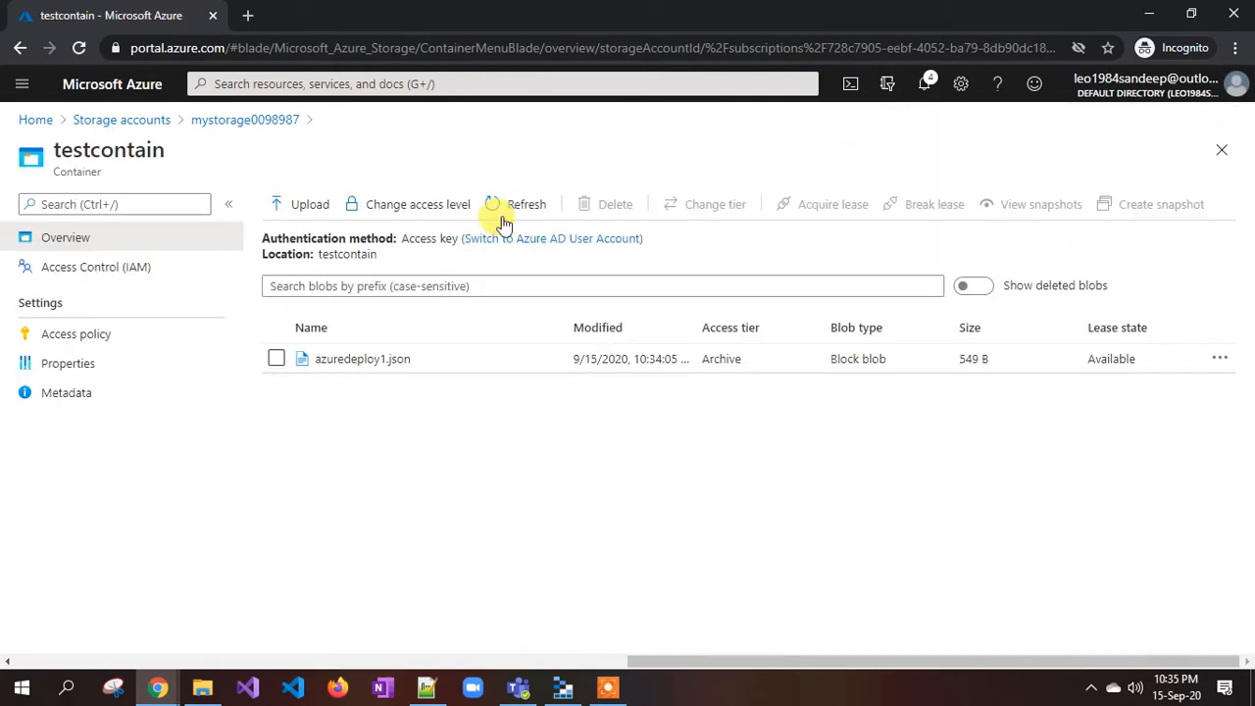
Refresh the container's blob list and check the access tier listed for azuredeploy1.json.
left_click(503, 206)
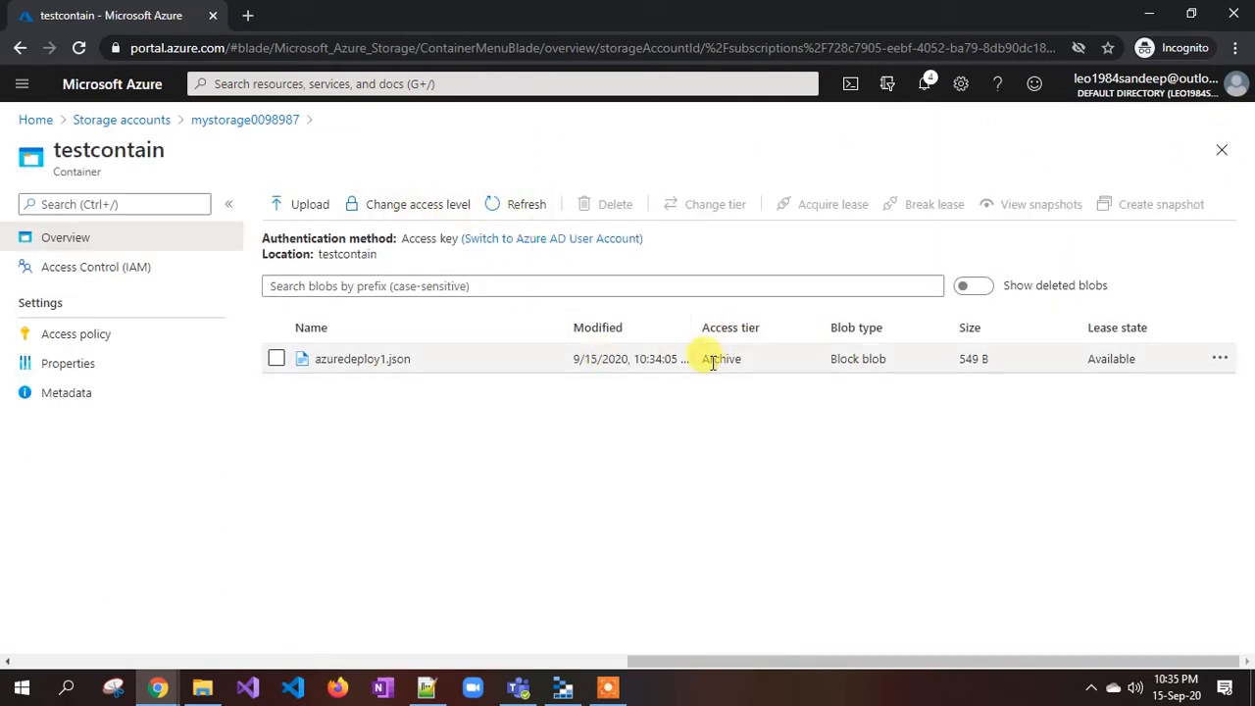
left_click_drag(717, 361, 737, 359)
left_click(742, 428)
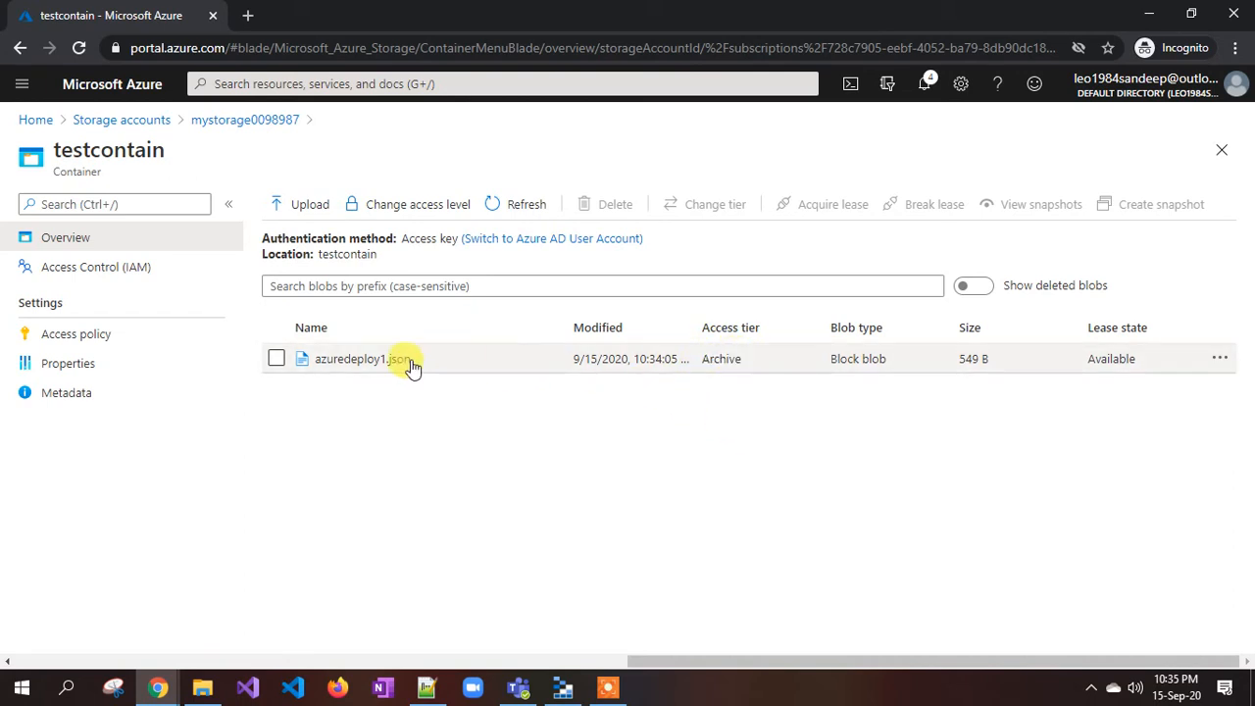
Open azuredeploy1.json to read the notice about archived blobs and view its tier settings without changing them.
left_click(393, 362)
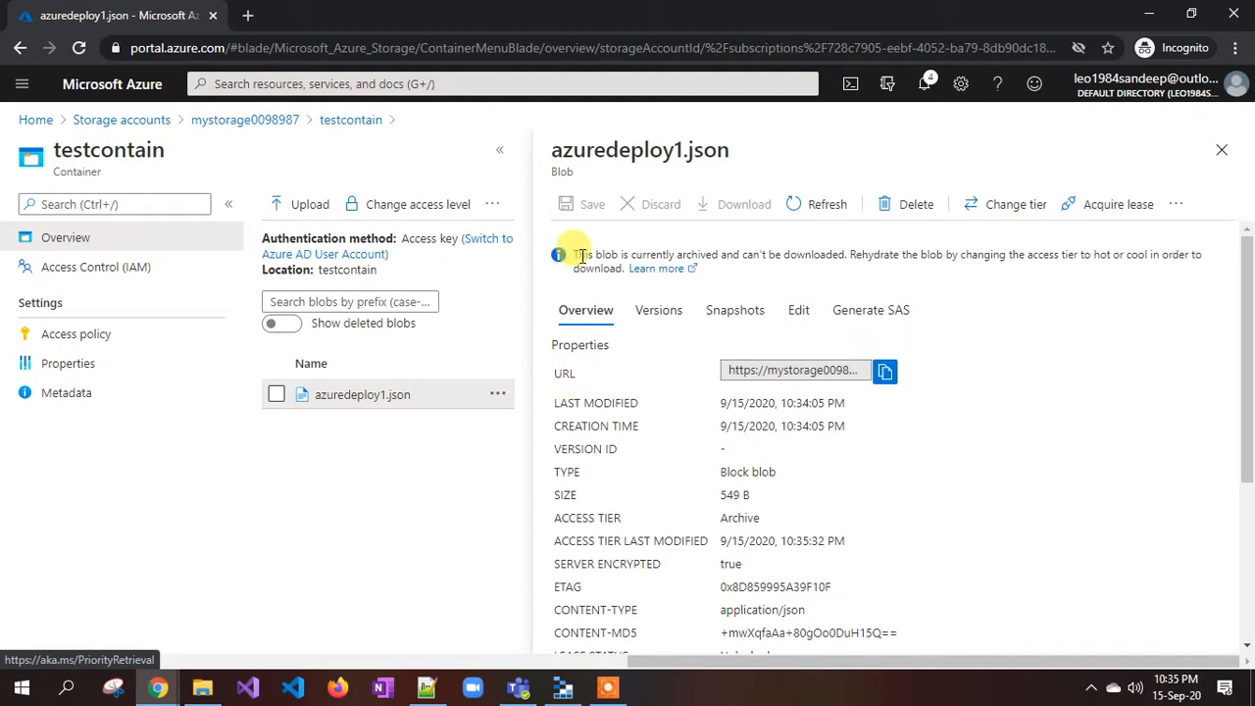
left_click_drag(572, 254, 775, 251)
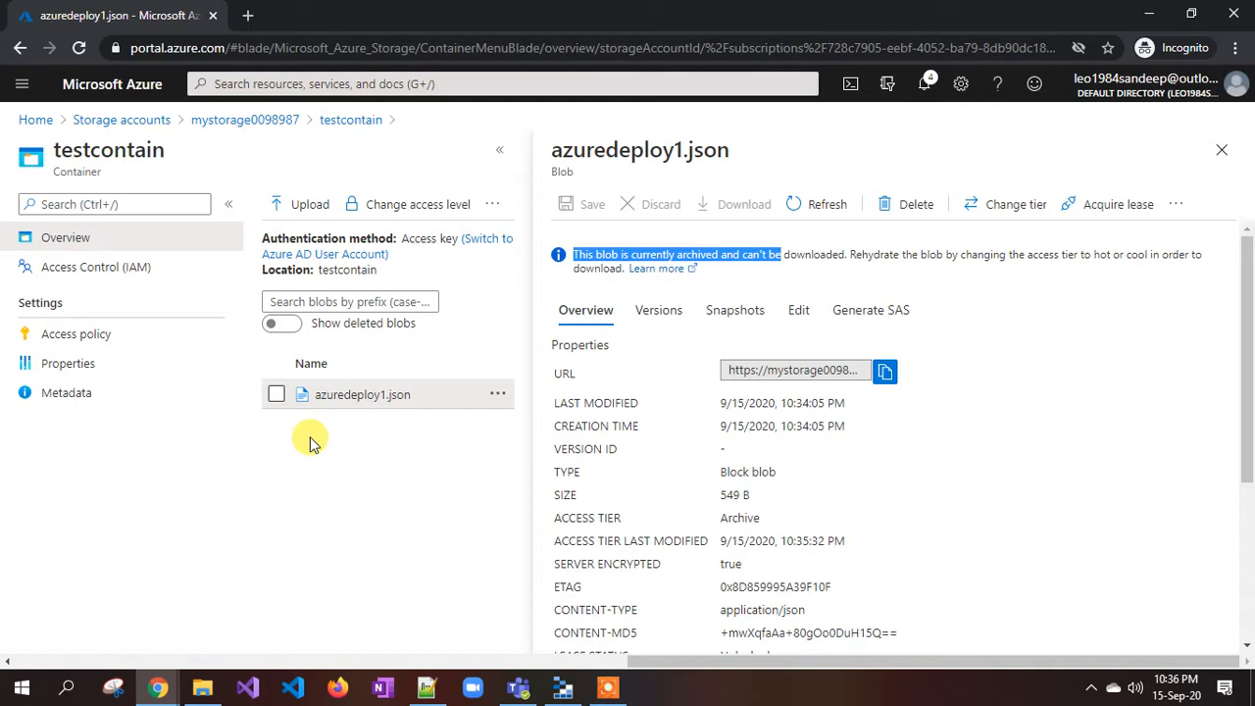
left_click(1010, 206)
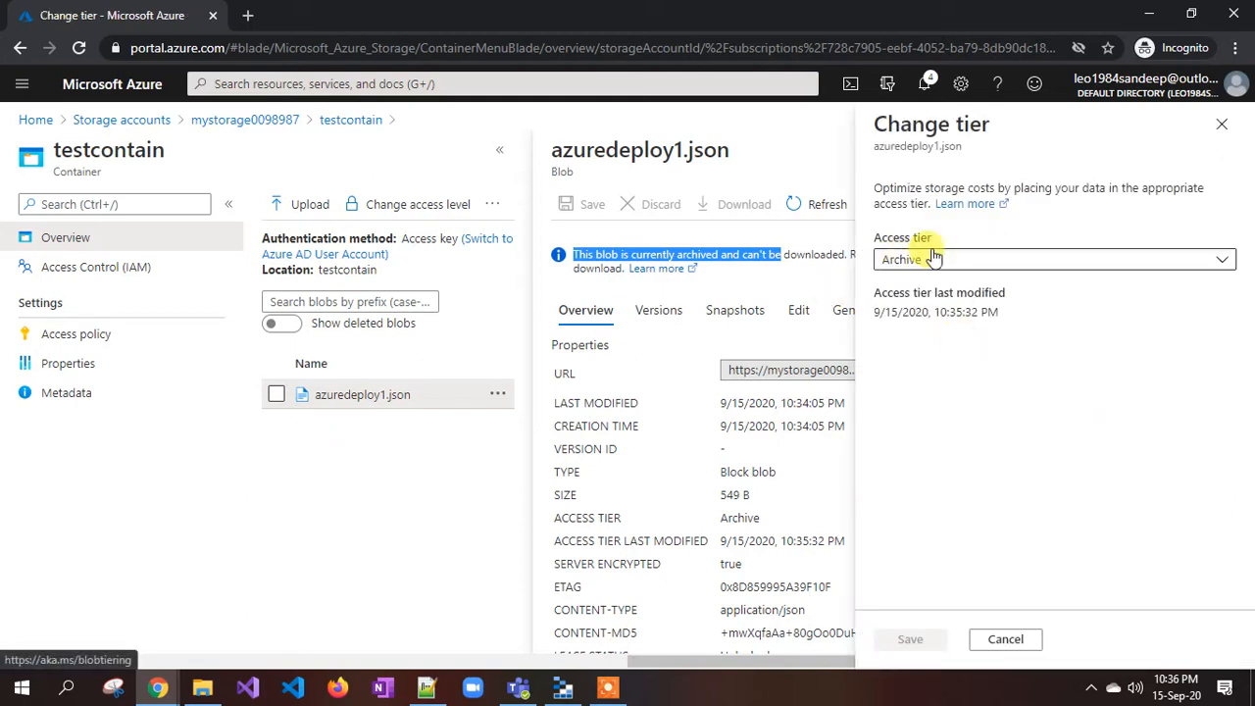
left_click(1015, 648)
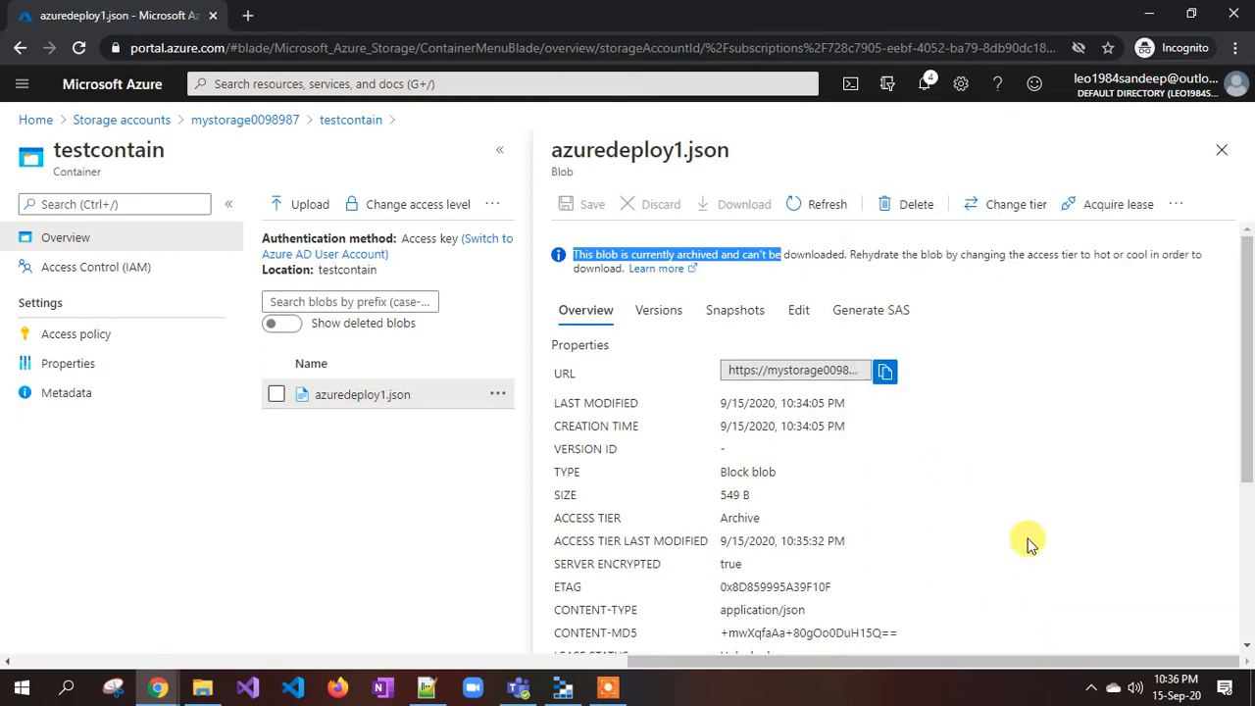
Try to open the content of the archived azuredeploy1.json blob for editing, close it and reopen the blob's details.
left_click(797, 310)
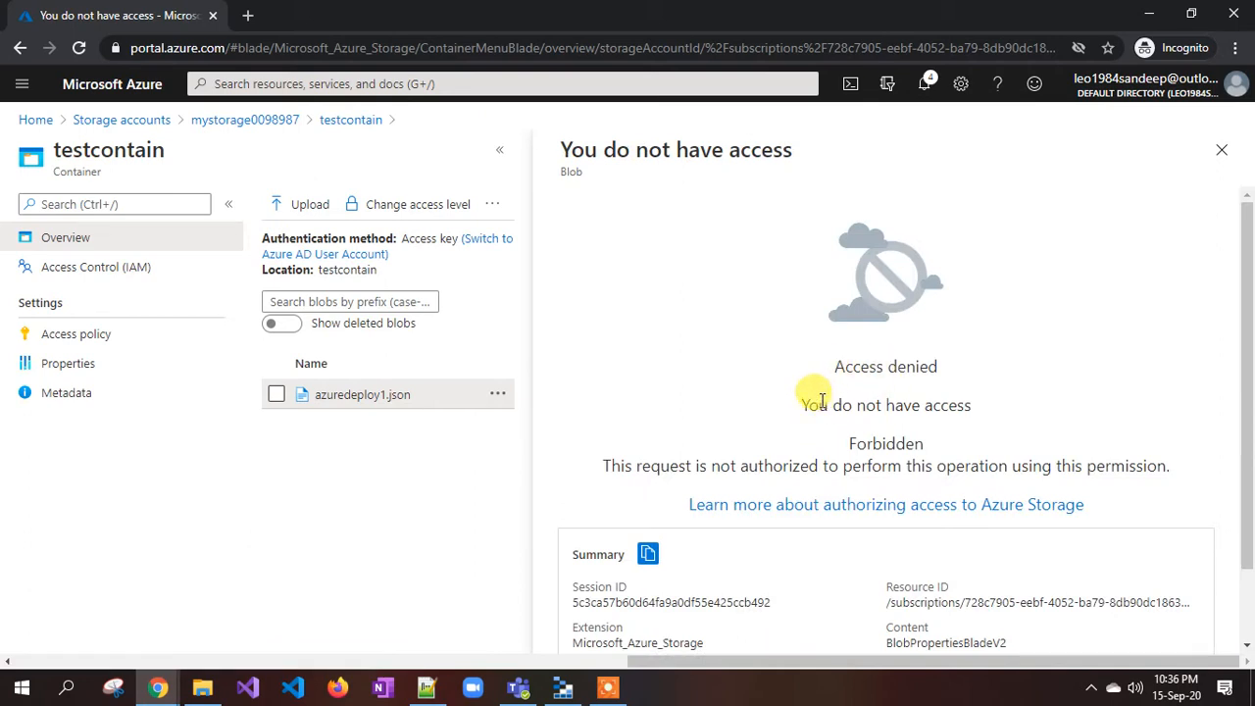
left_click(1221, 150)
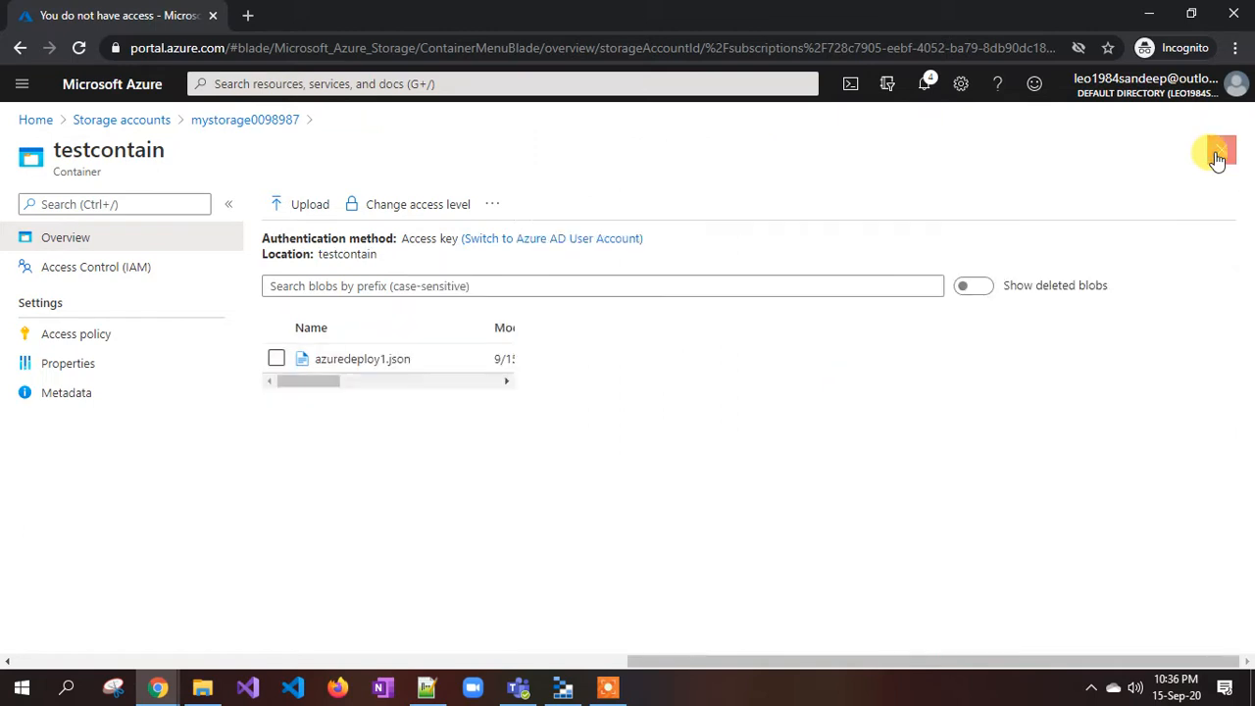
left_click(519, 363)
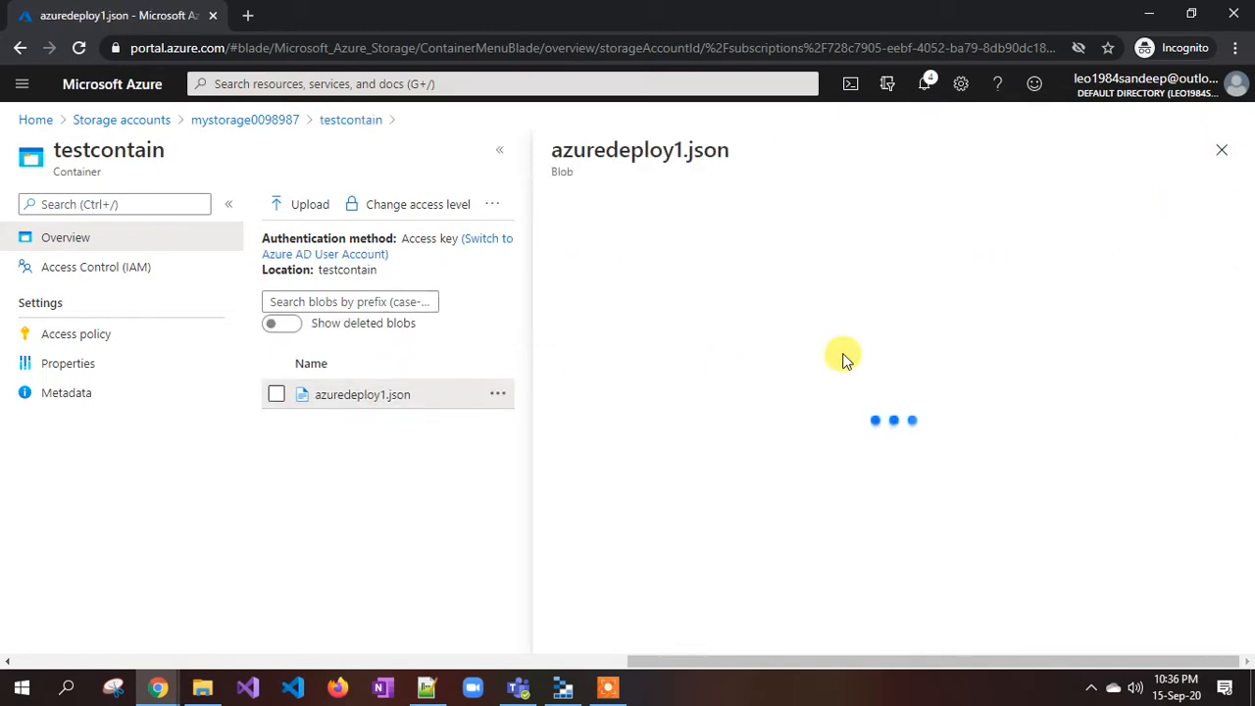
Change the access tier of azuredeploy1.json to Hot with Standard rehydrate priority, save it and dismiss the notification.
left_click(1017, 208)
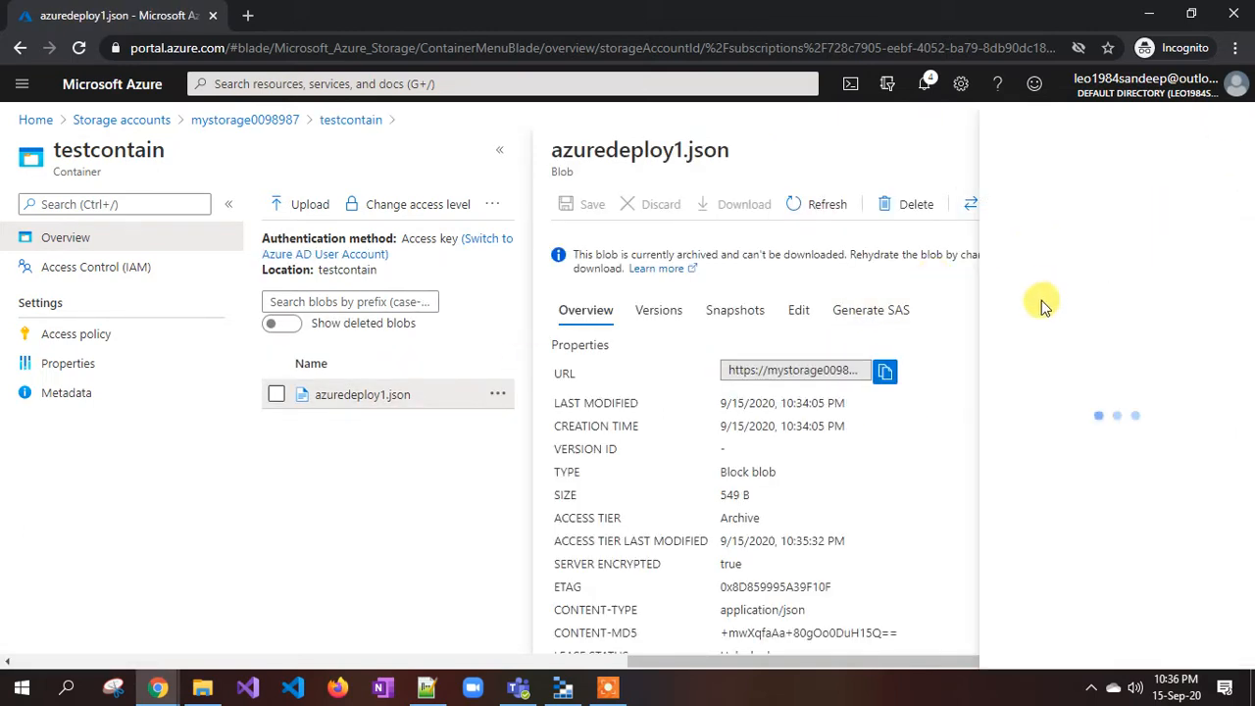
left_click(961, 267)
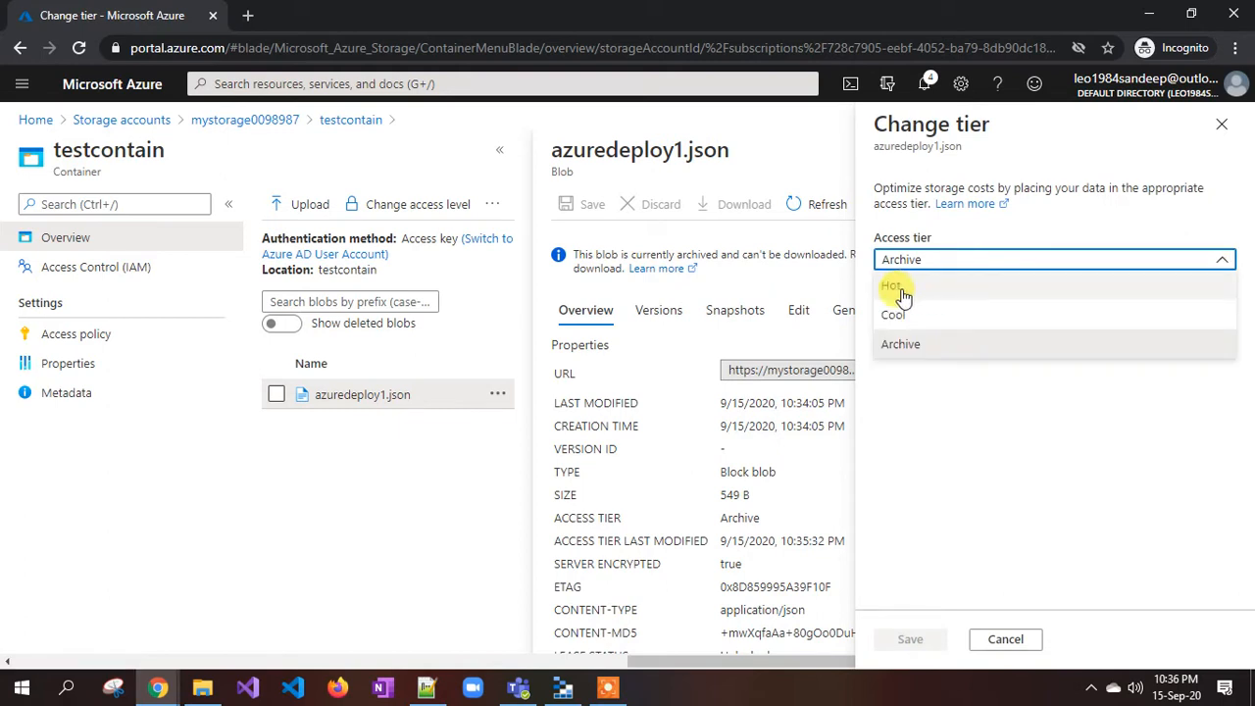
left_click(941, 292)
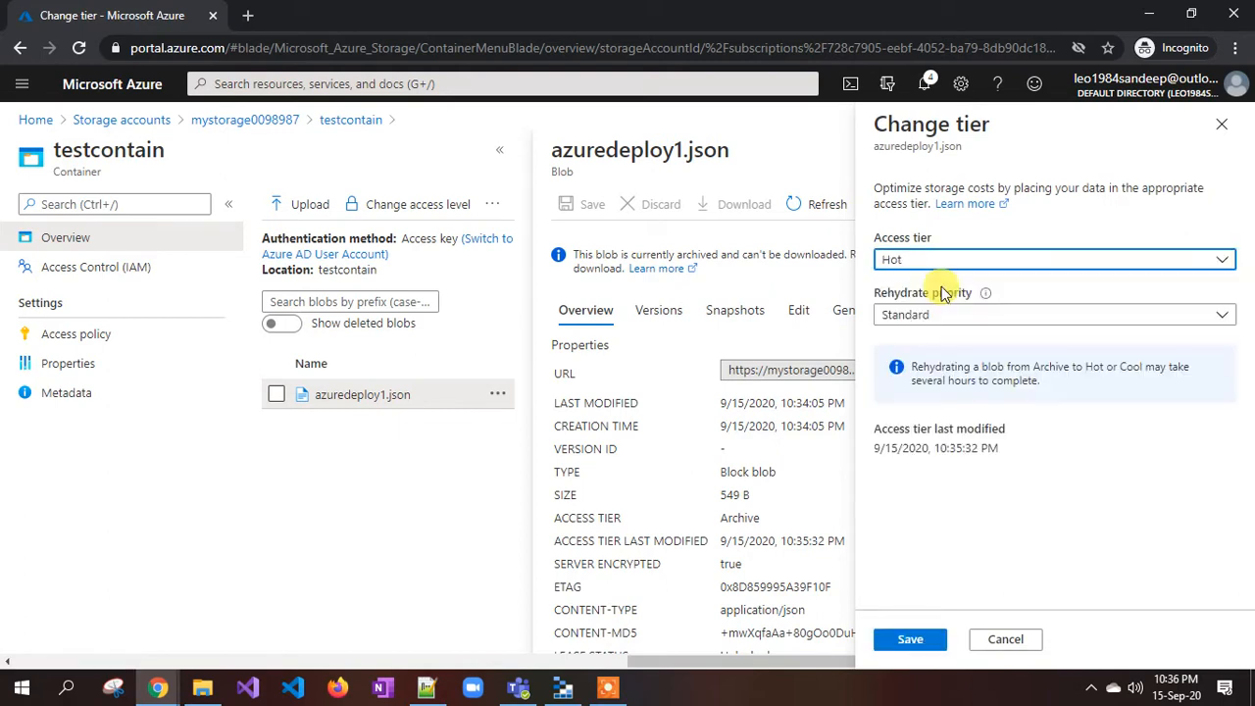
left_click(910, 315)
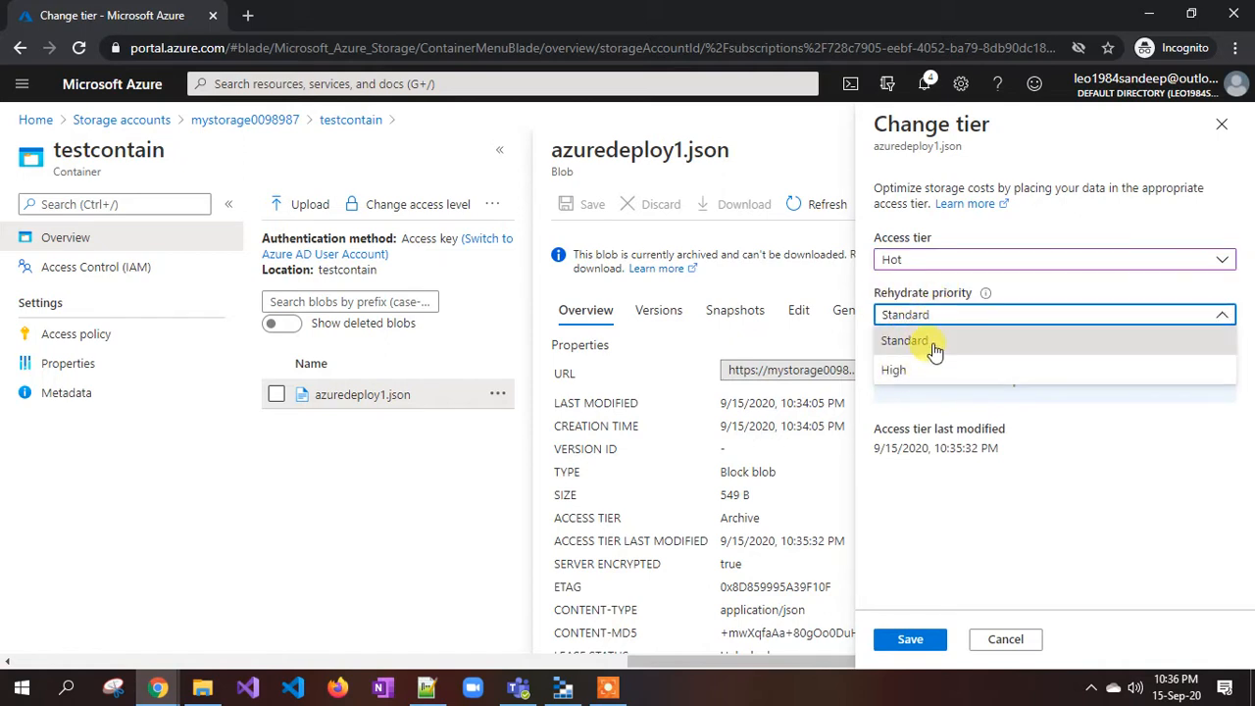
left_click(935, 343)
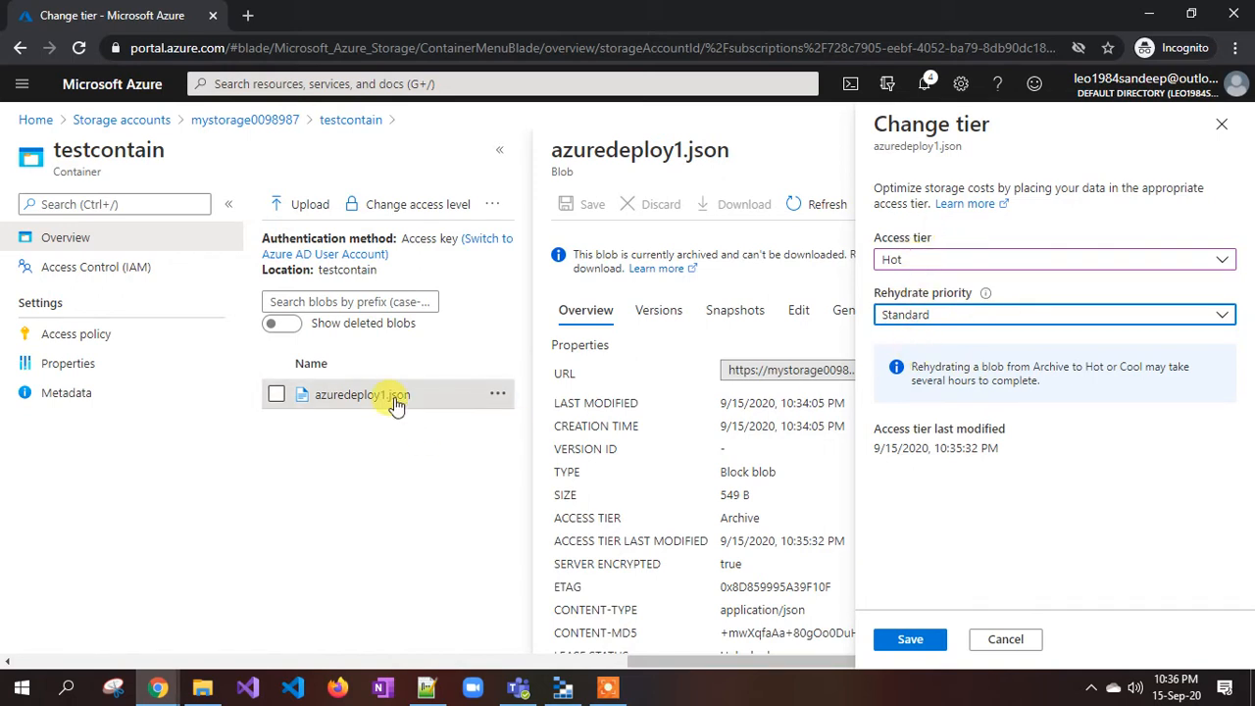
left_click(912, 640)
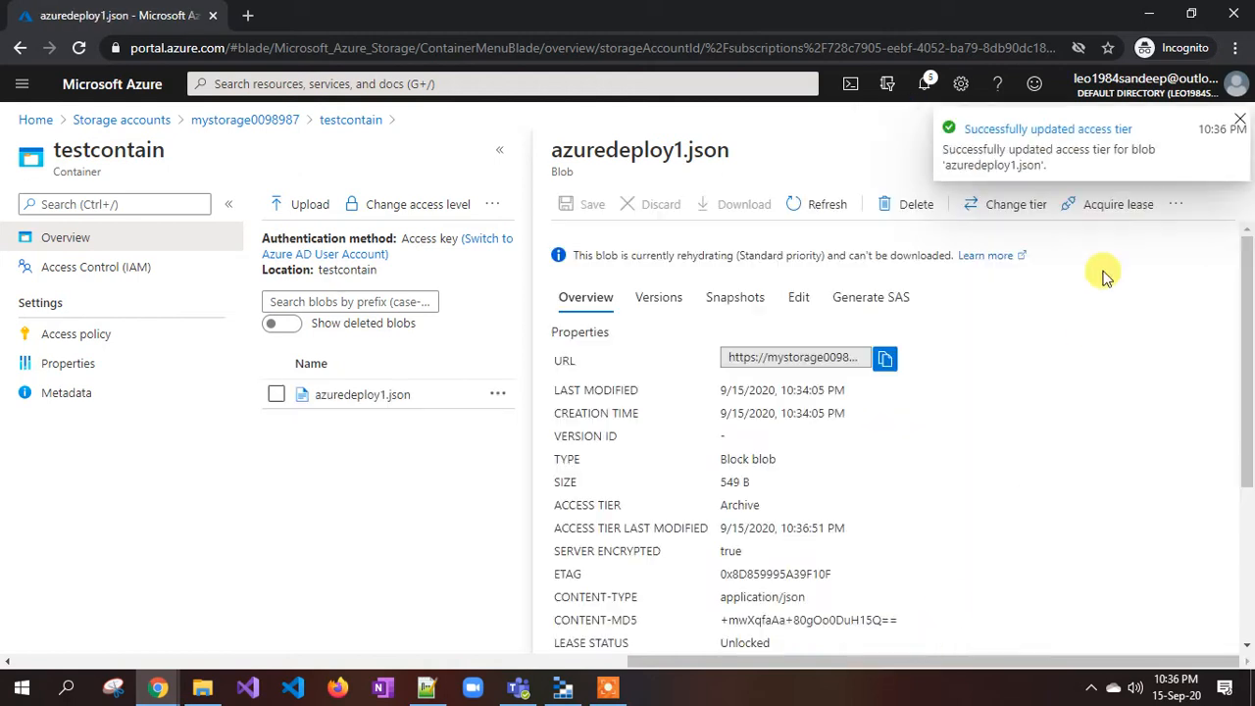
left_click(1242, 122)
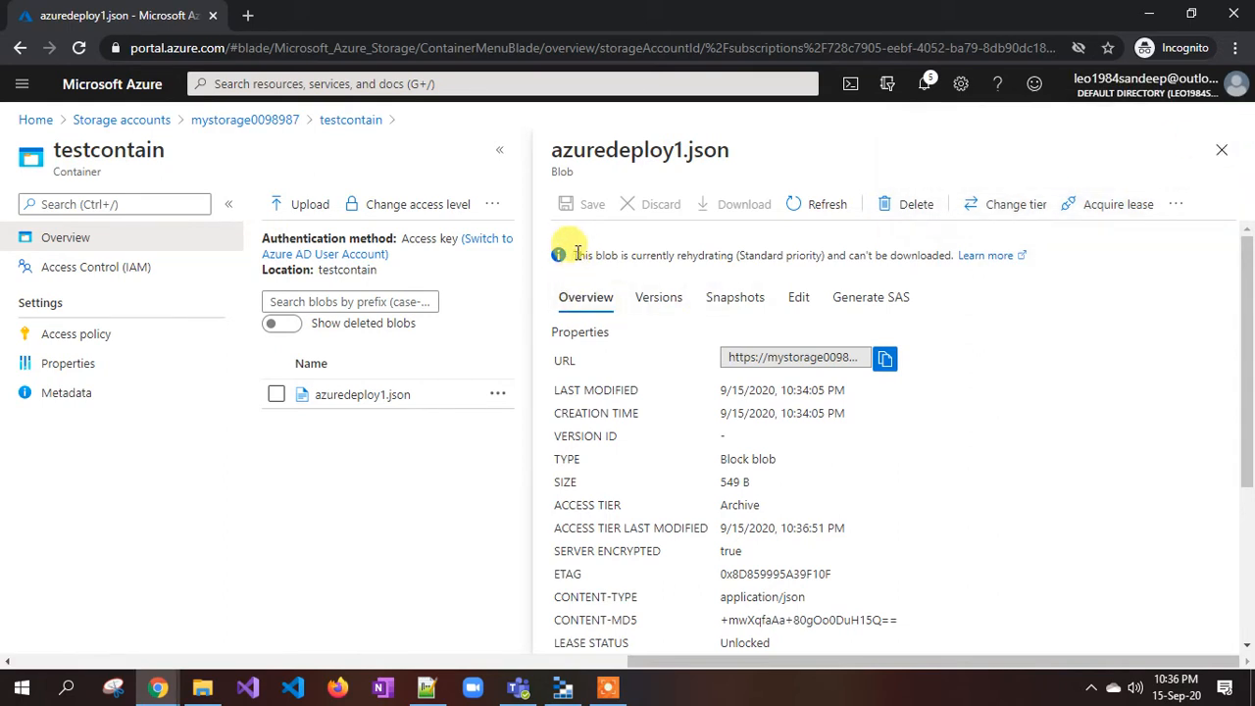
Read the blob's rehydration notice, try to open its content for editing, and refresh the container's blob list.
left_click_drag(569, 255, 718, 257)
left_click(618, 258)
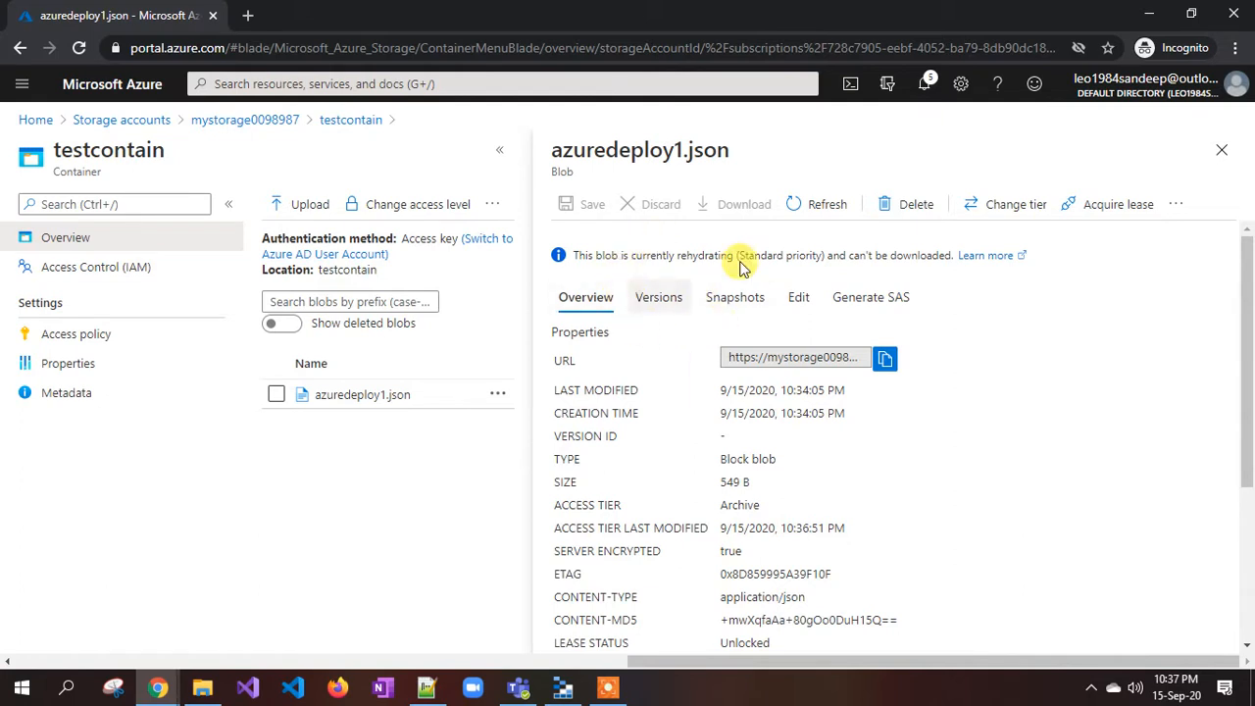
left_click(800, 297)
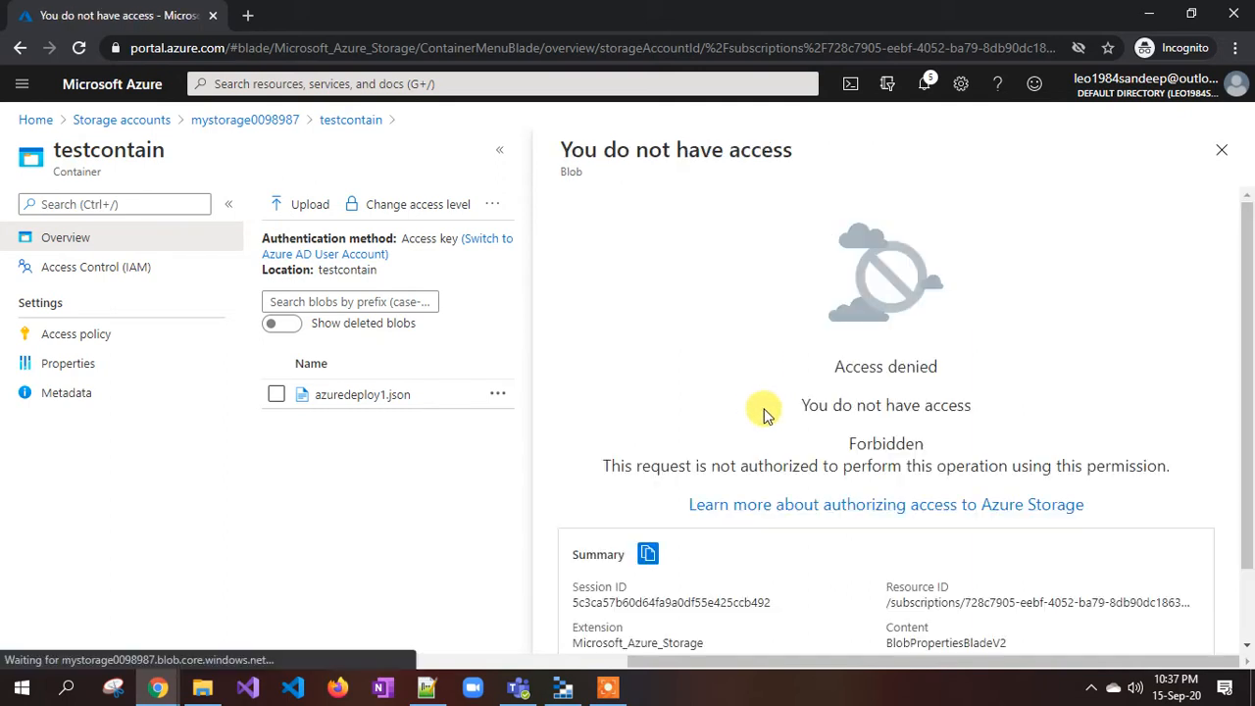
left_click(1226, 151)
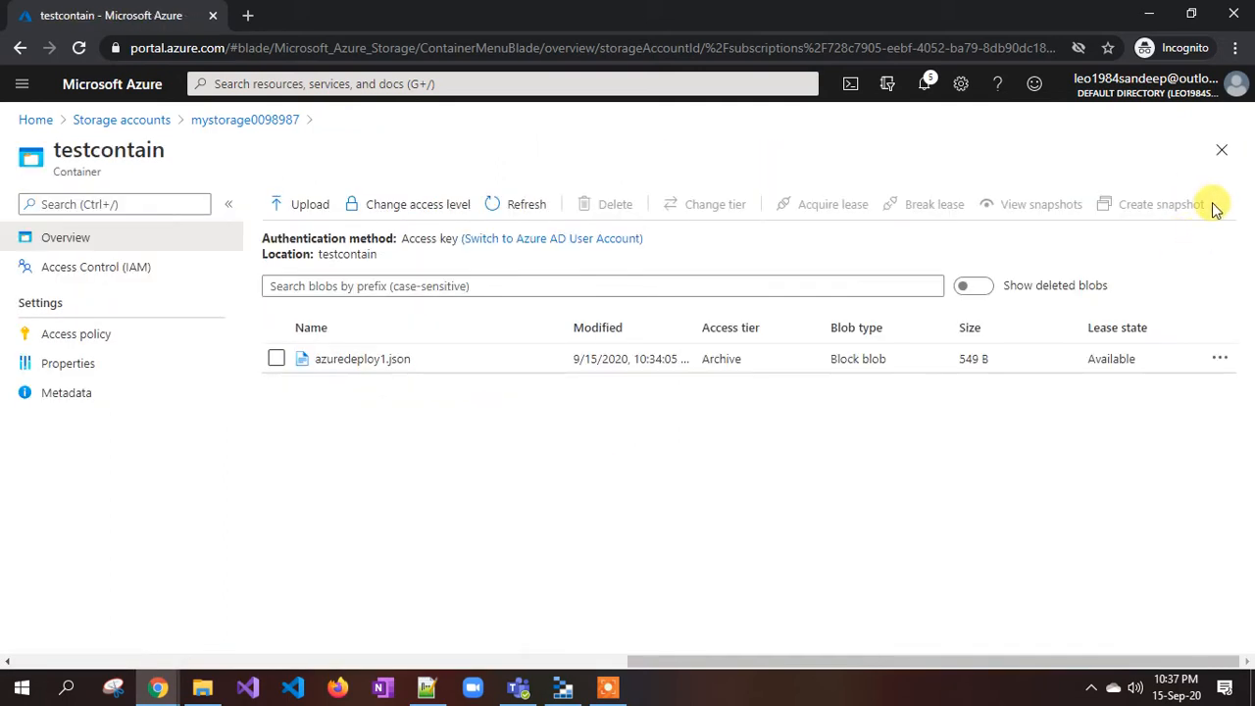
left_click(518, 205)
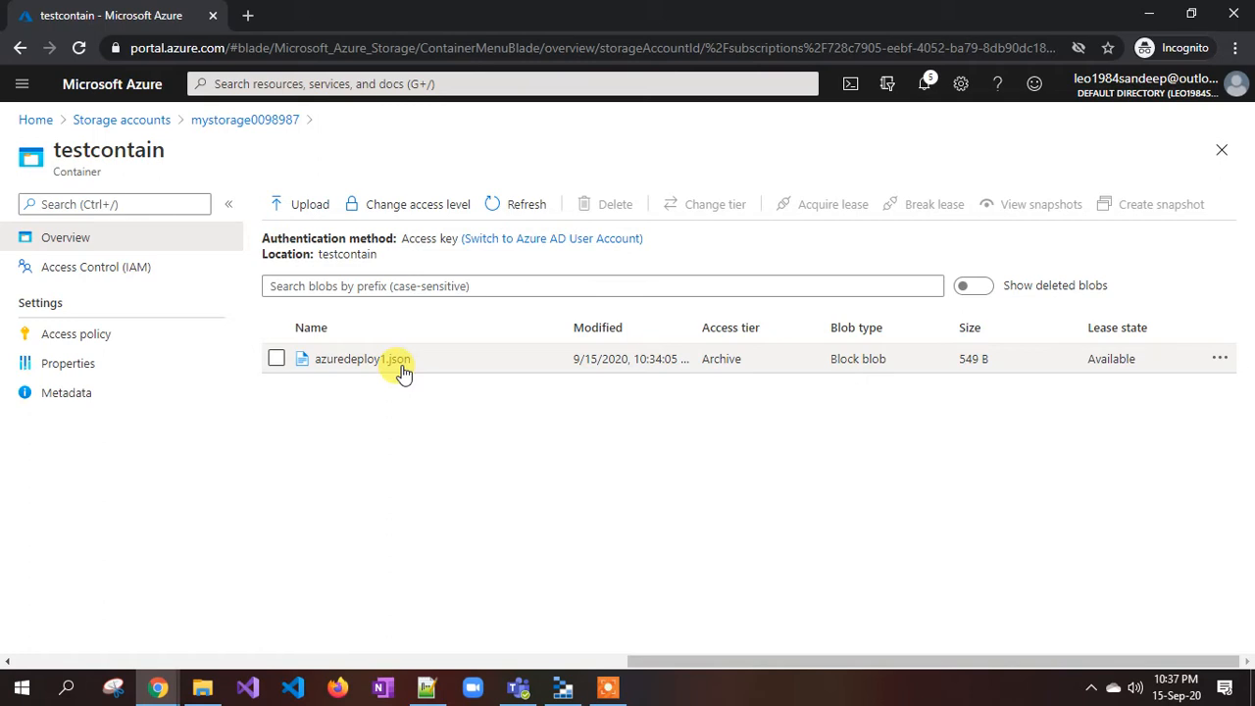
Switch to Notepad++ to highlight the Access Key topic in the notes, and return to the Azure portal.
left_click(427, 687)
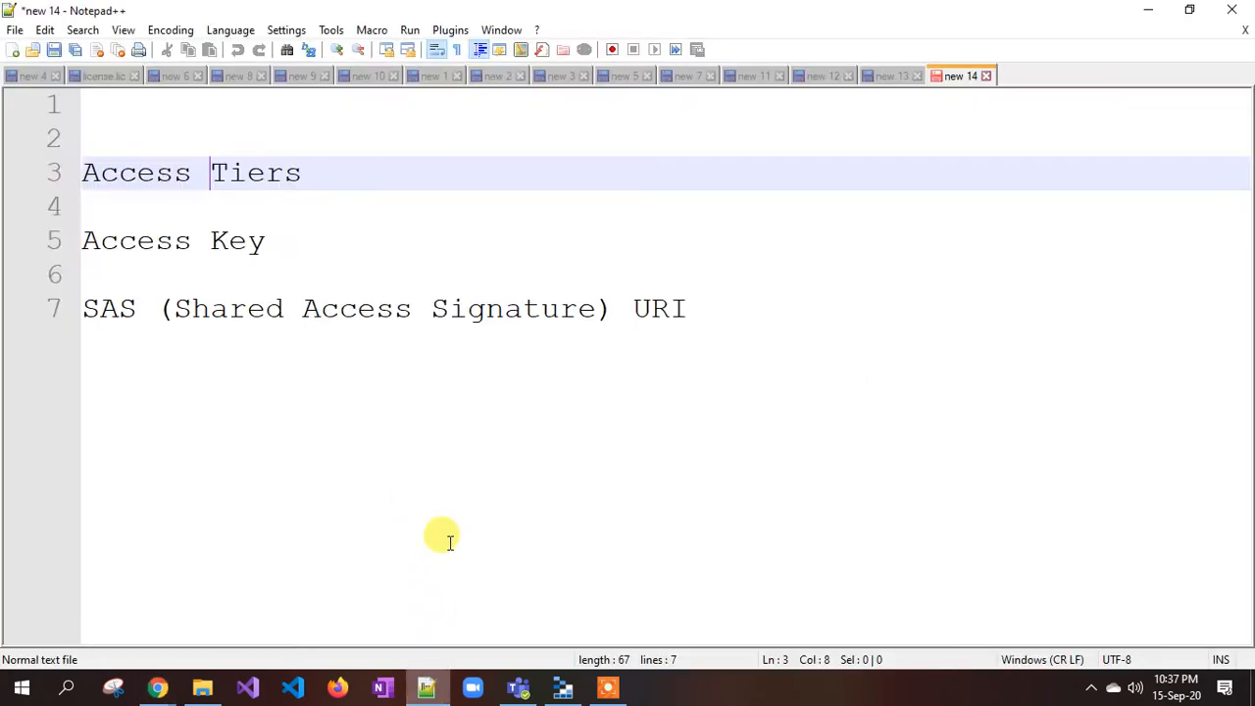
left_click_drag(82, 241, 329, 235)
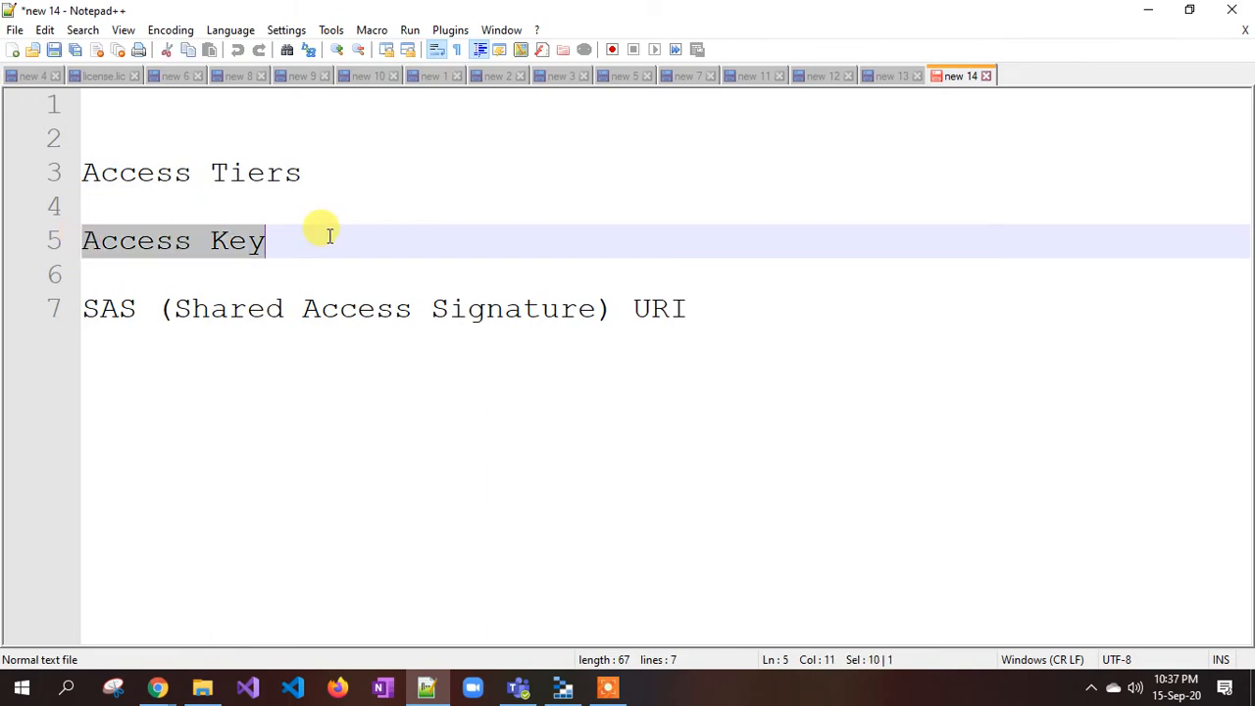
left_click(427, 692)
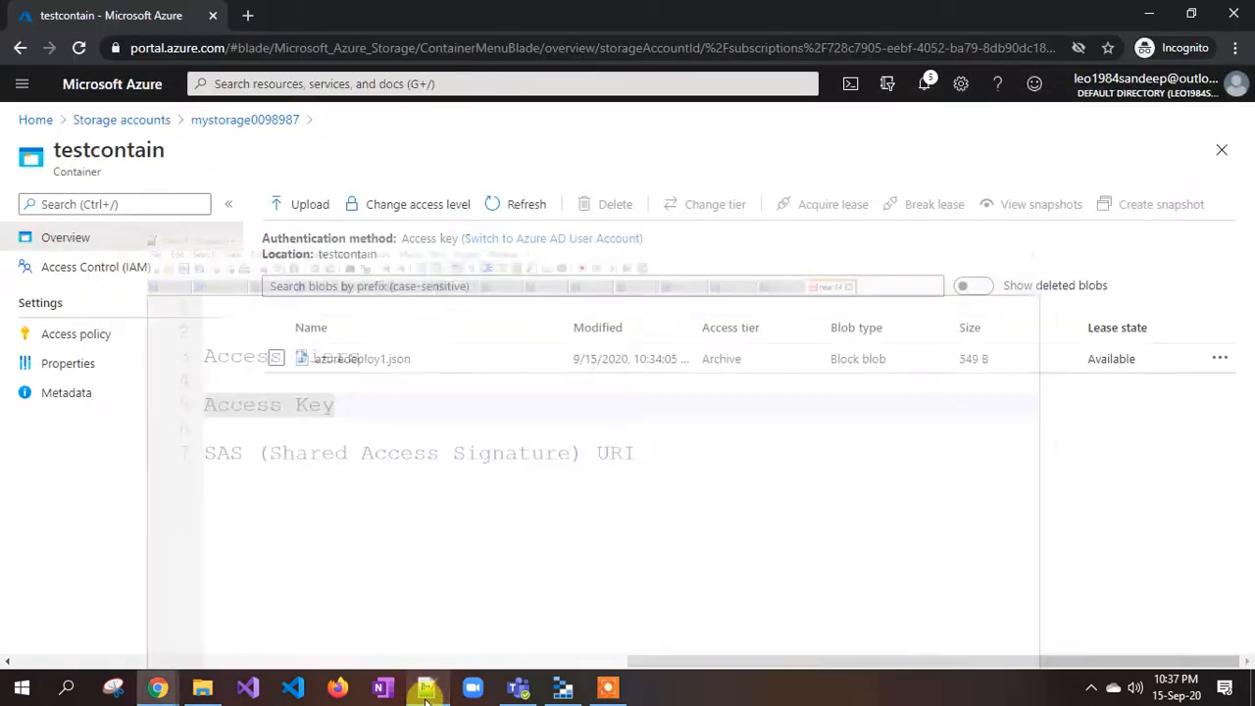
Go back to the mystorage0098987 storage account and open its access keys under Settings.
left_click(196, 121)
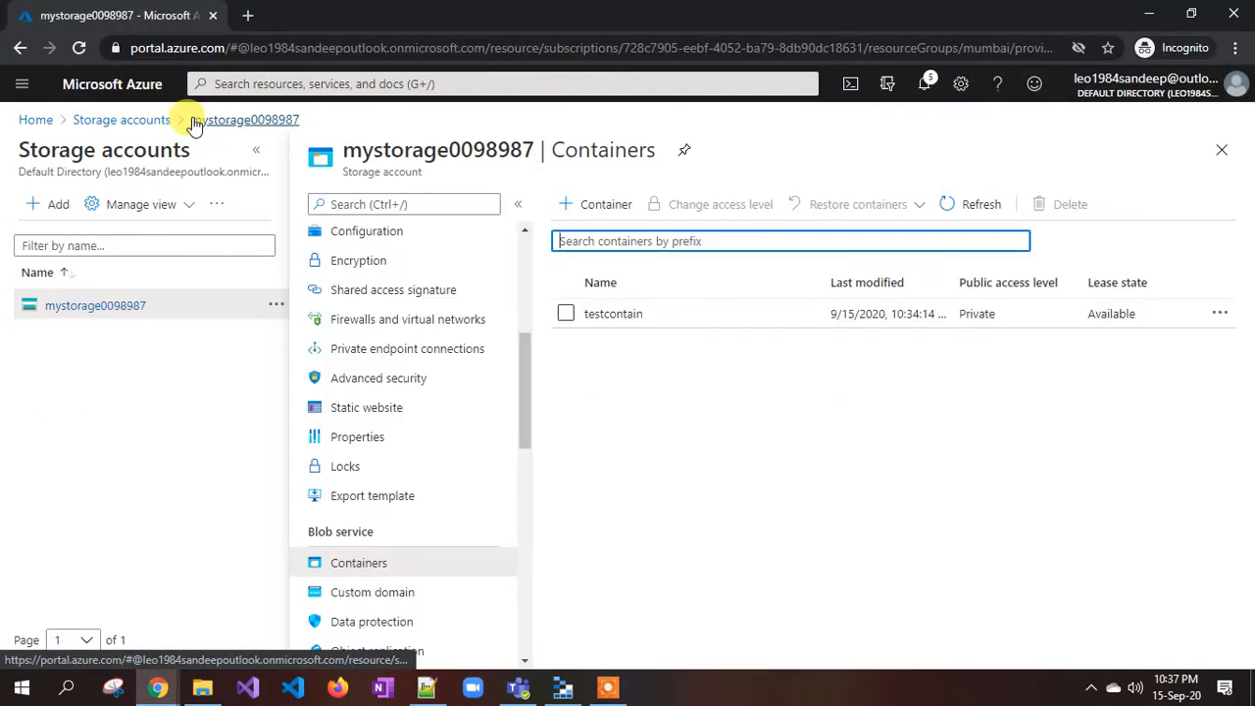
scroll(379, 432, "up", 3)
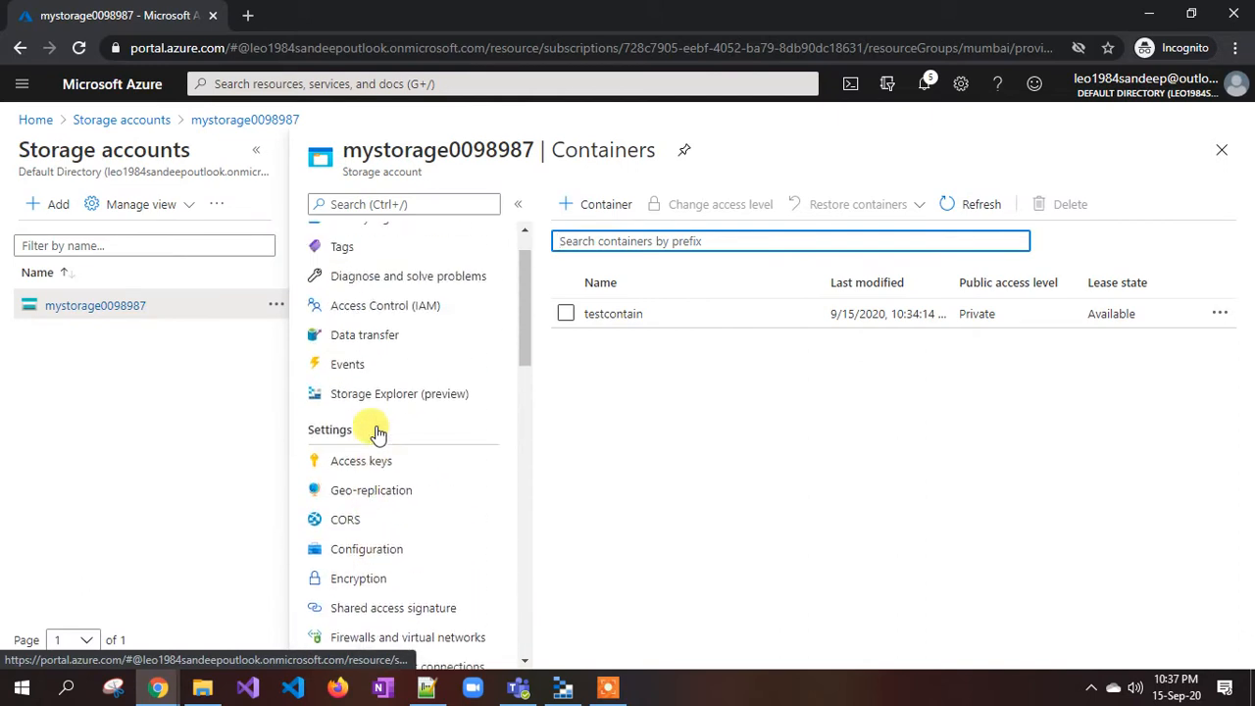
scroll(378, 433, "up", 1)
double_click(326, 479)
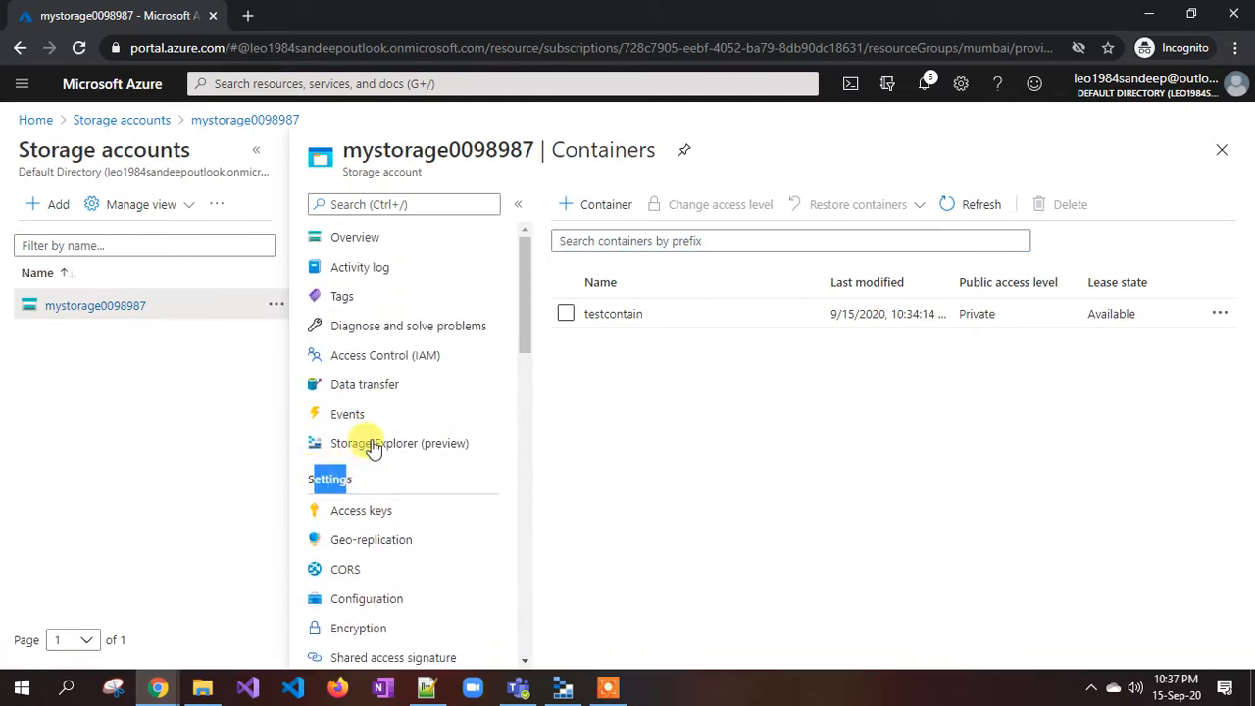
left_click(331, 477)
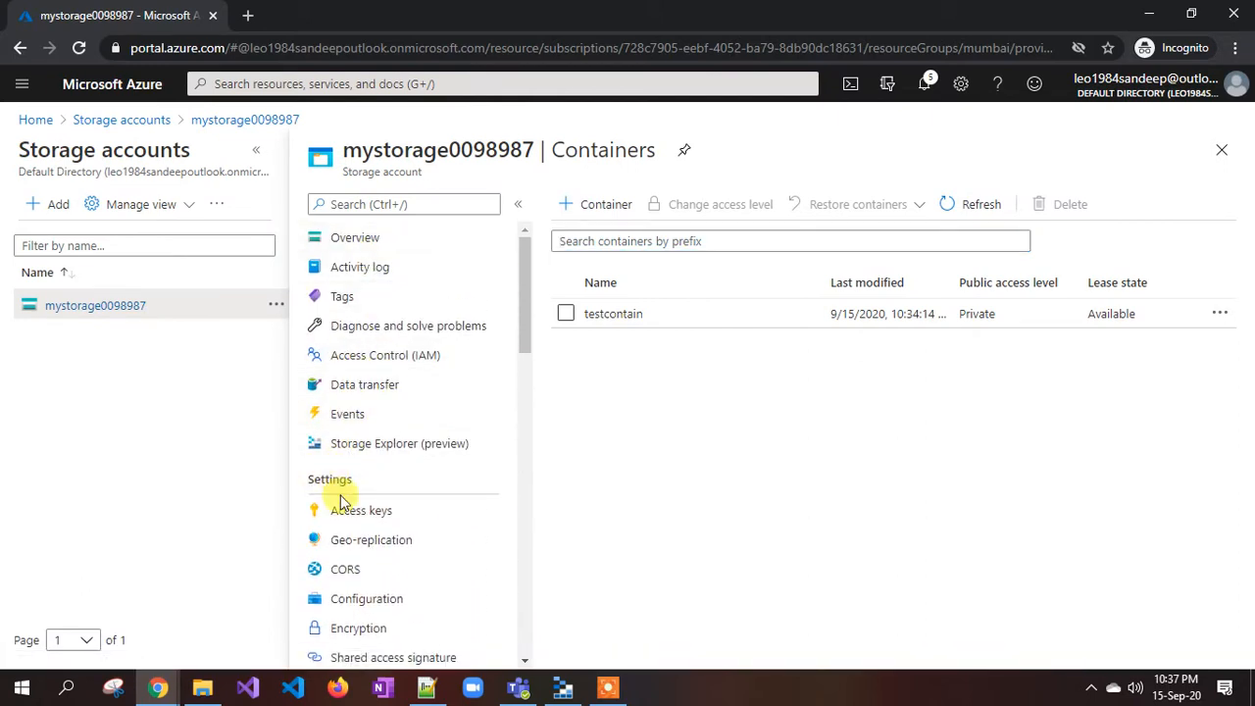
left_click(361, 514)
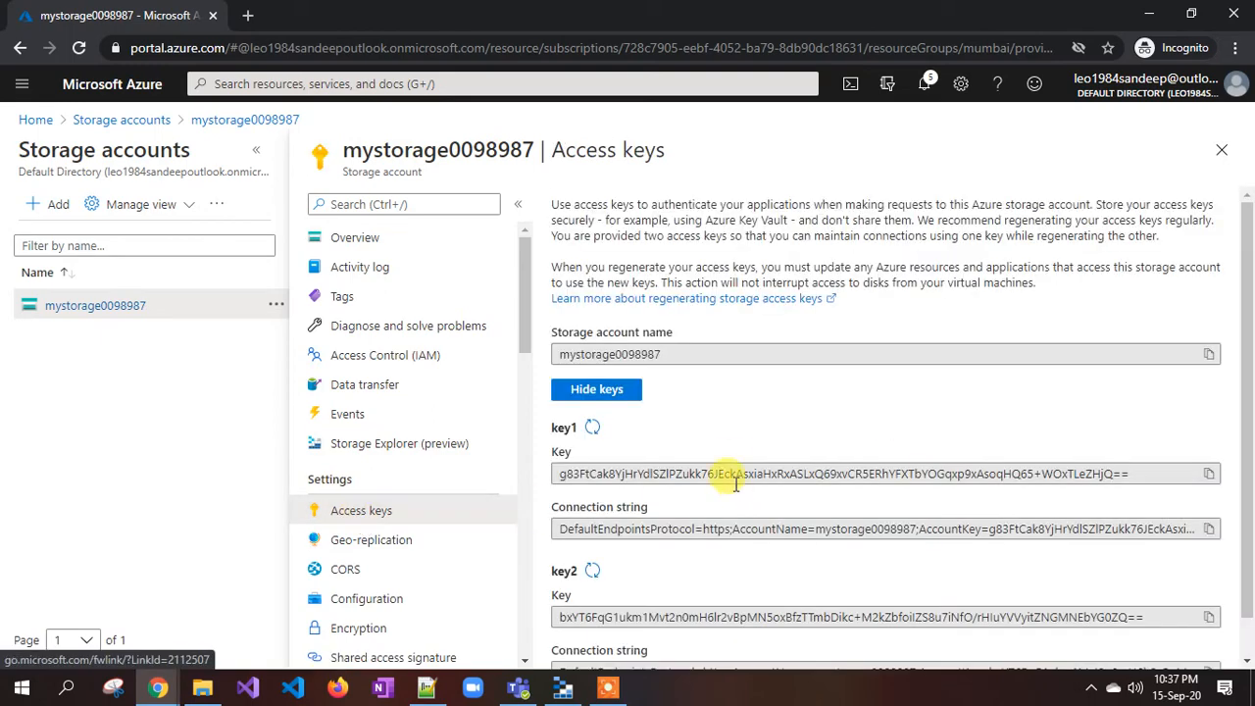
Examine the storage account name and the key values of key1 and key2 on the access keys page.
scroll(729, 449, "down", 1)
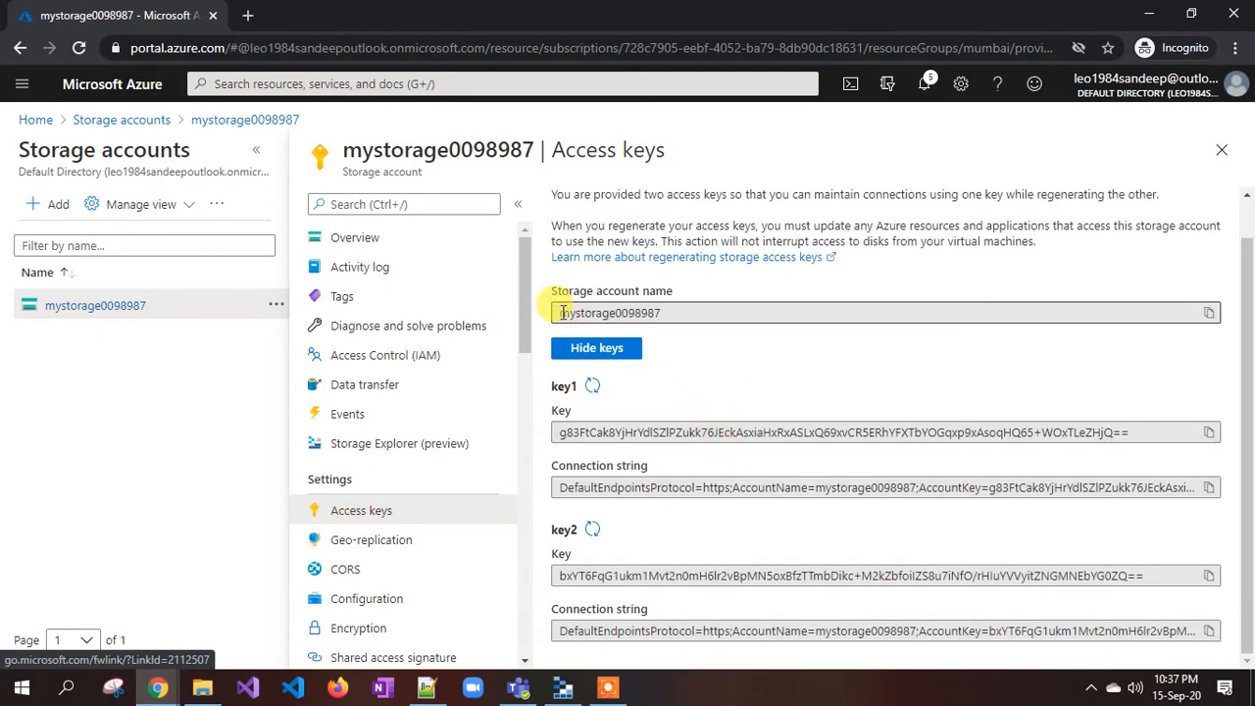
left_click_drag(560, 310, 663, 311)
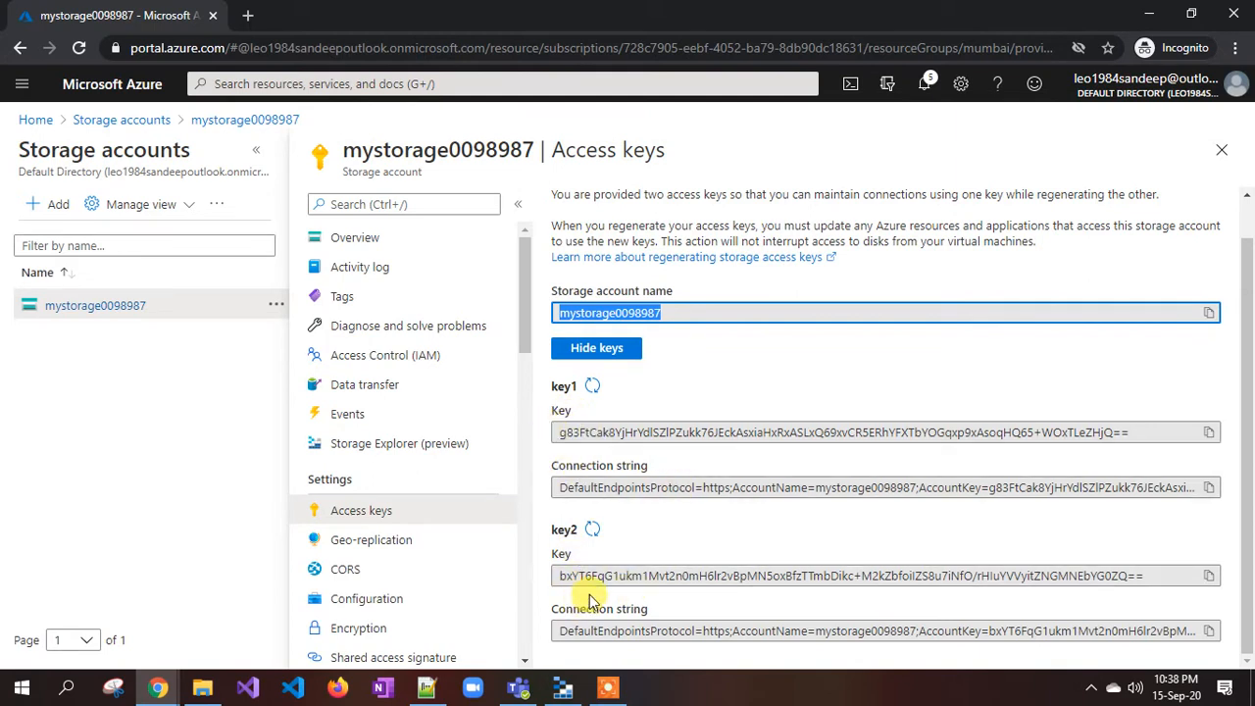
left_click_drag(559, 432, 1132, 427)
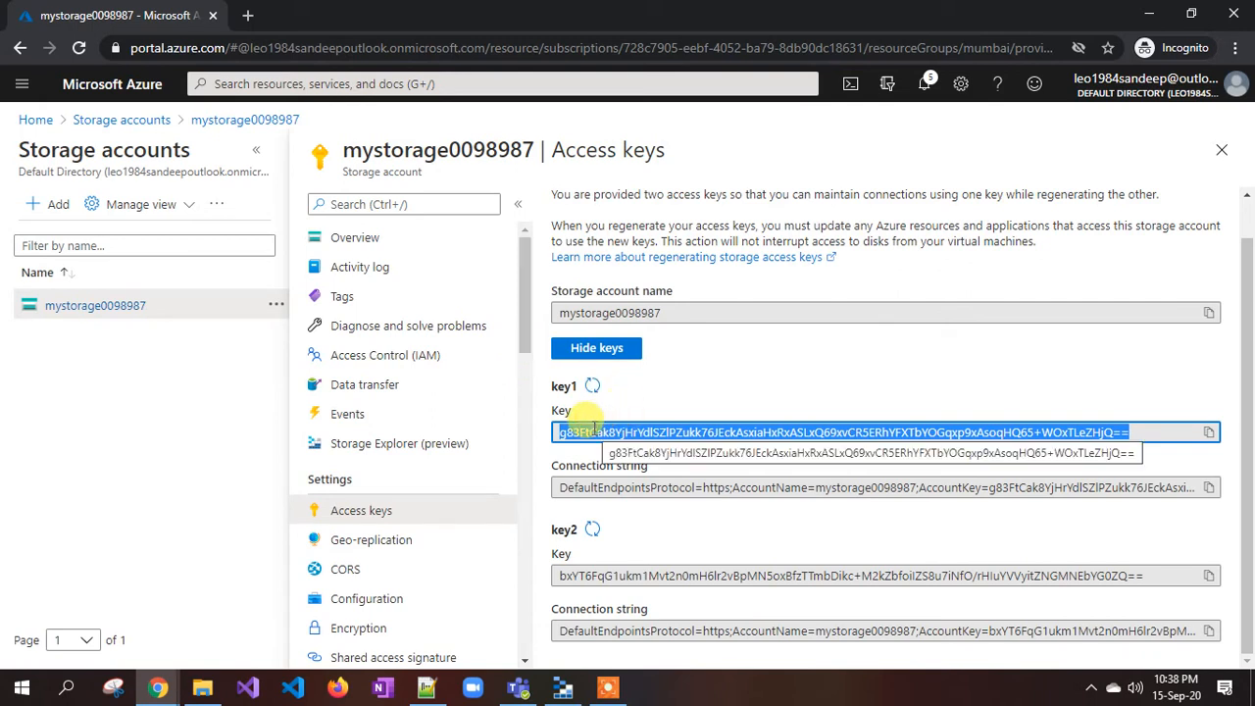
double_click(569, 431)
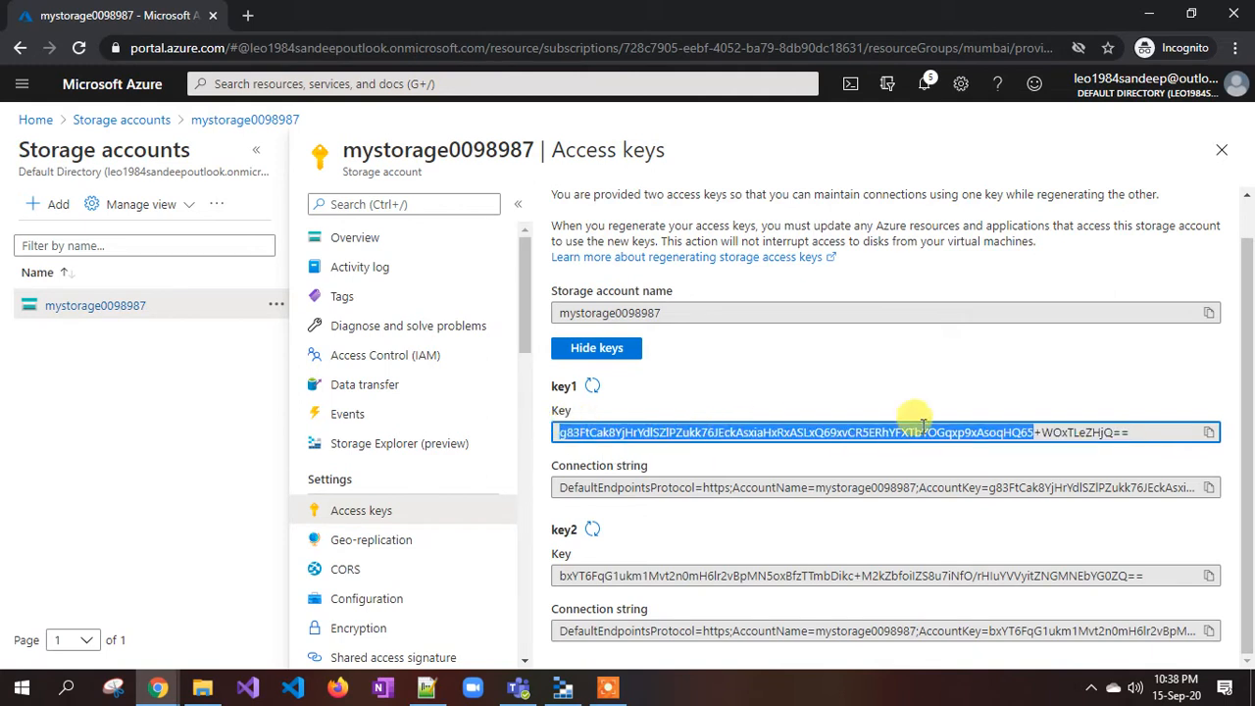
left_click_drag(564, 577, 925, 578)
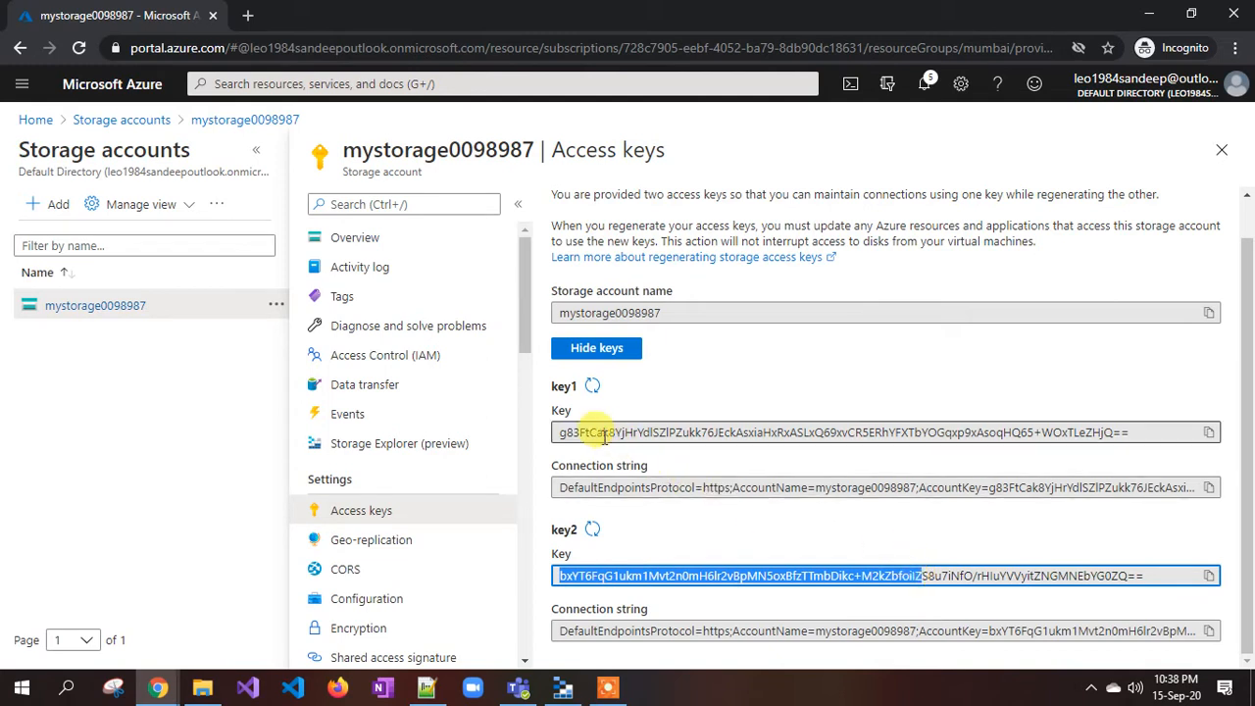
left_click(563, 433)
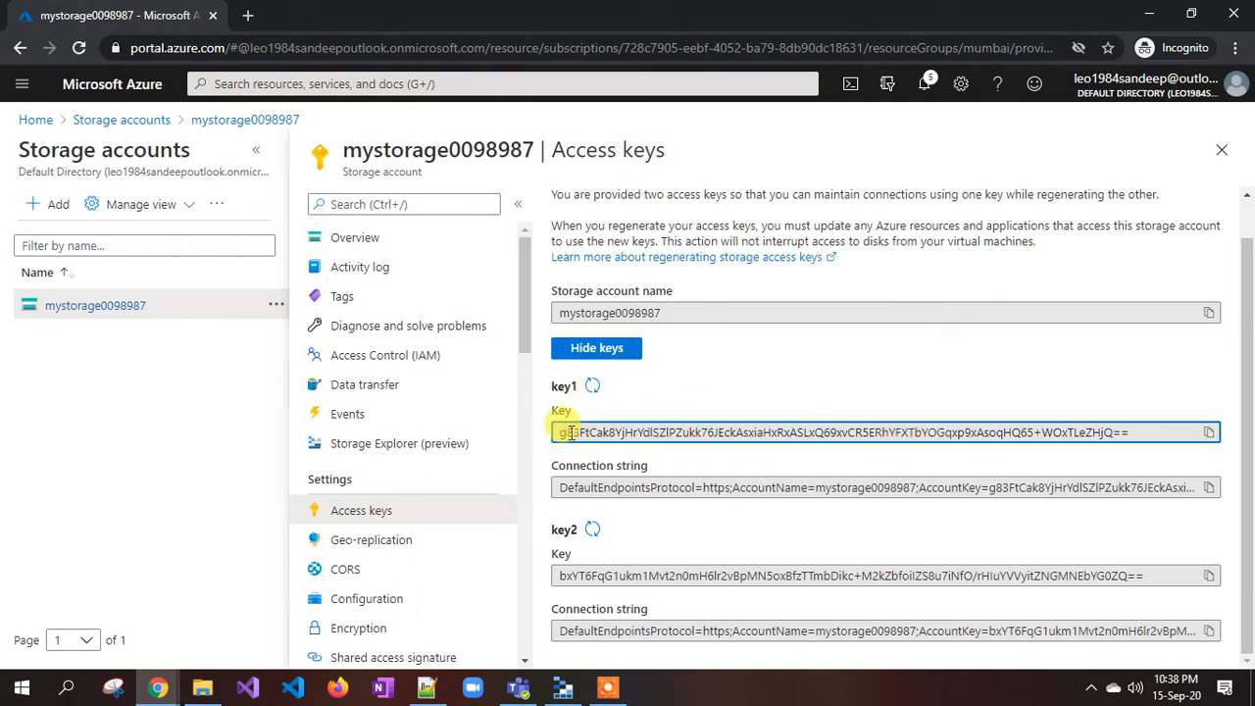
left_click_drag(572, 433, 962, 432)
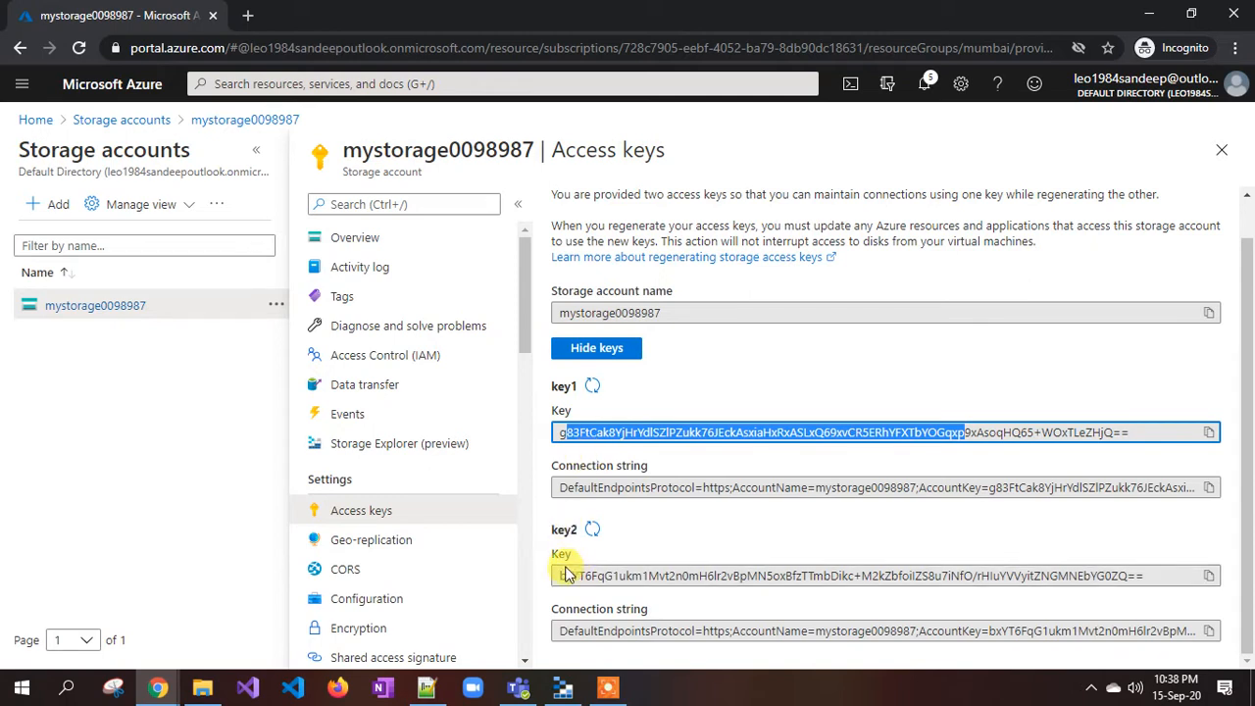
left_click_drag(556, 579, 1191, 583)
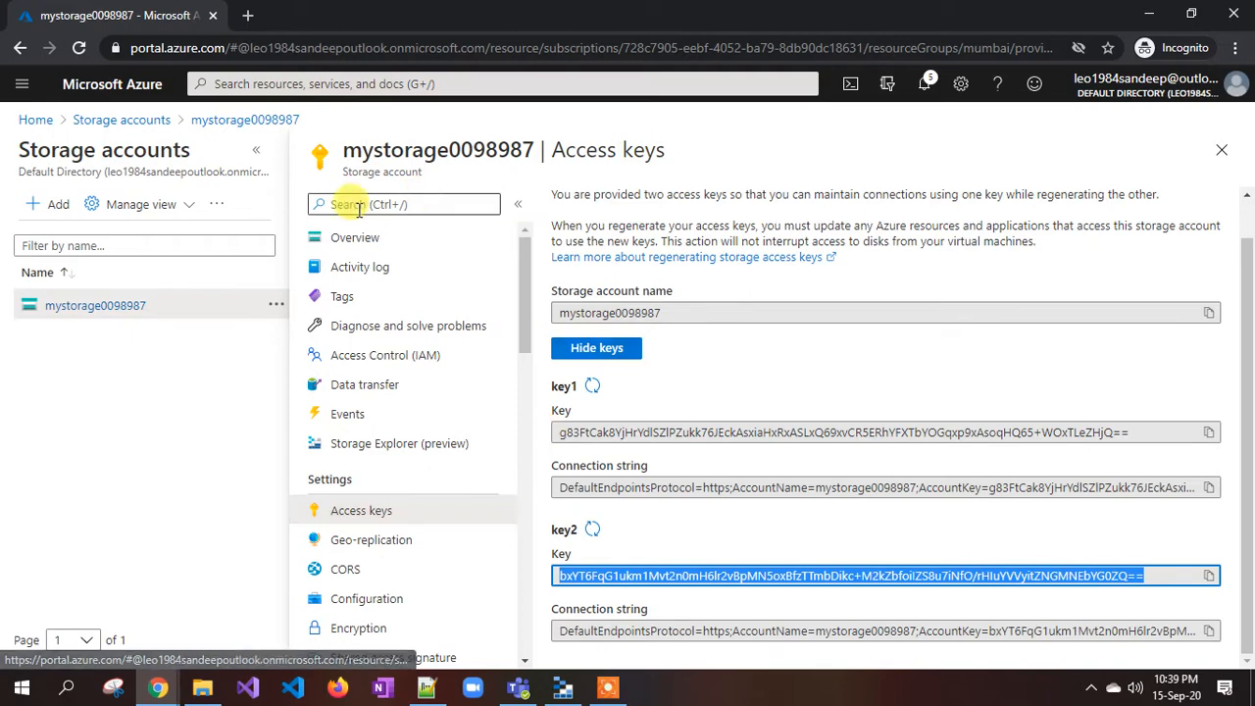
Switch to Microsoft Azure Storage Explorer, start a connection using a storage account name and key, and go through the fields it requires.
left_click(556, 689)
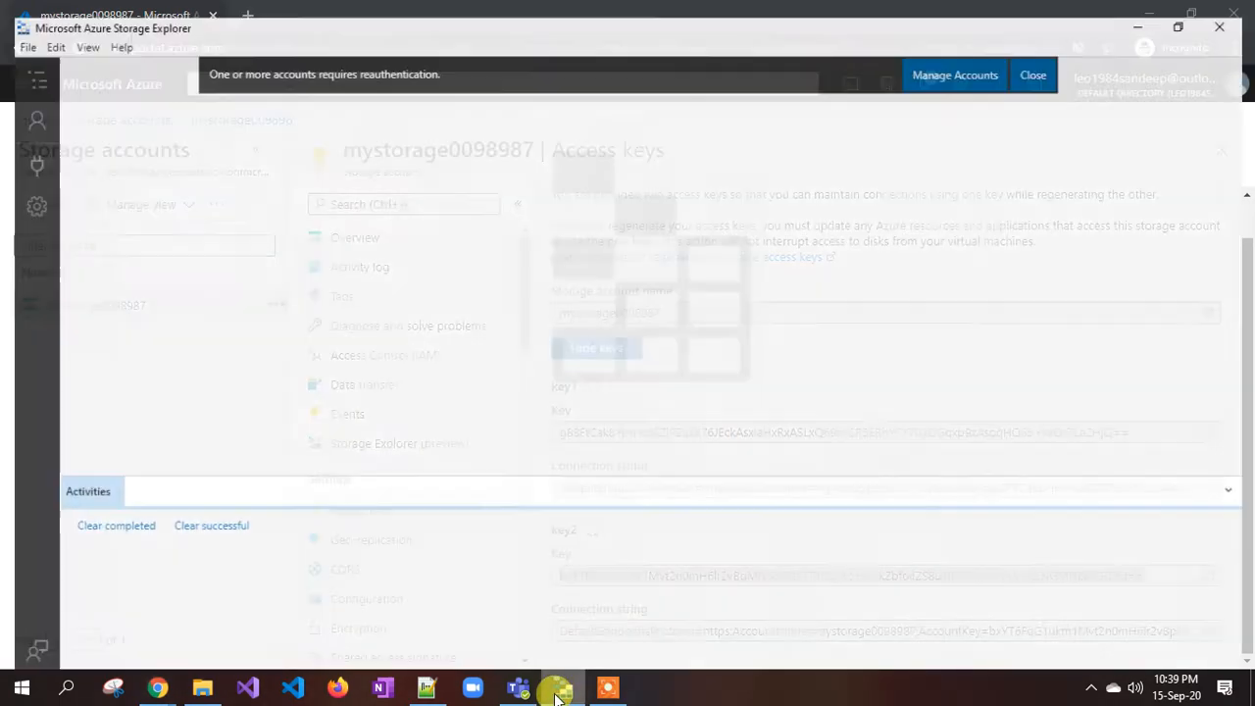
left_click(21, 150)
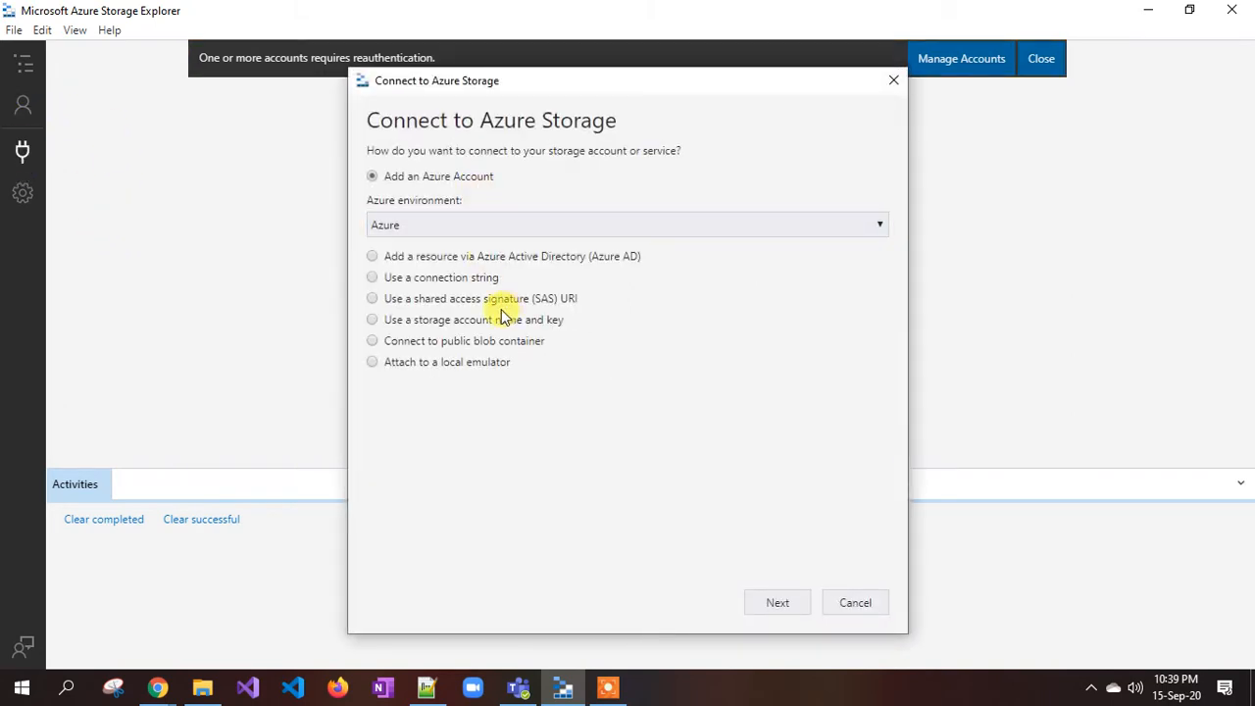
left_click_drag(405, 321, 560, 320)
left_click(490, 320)
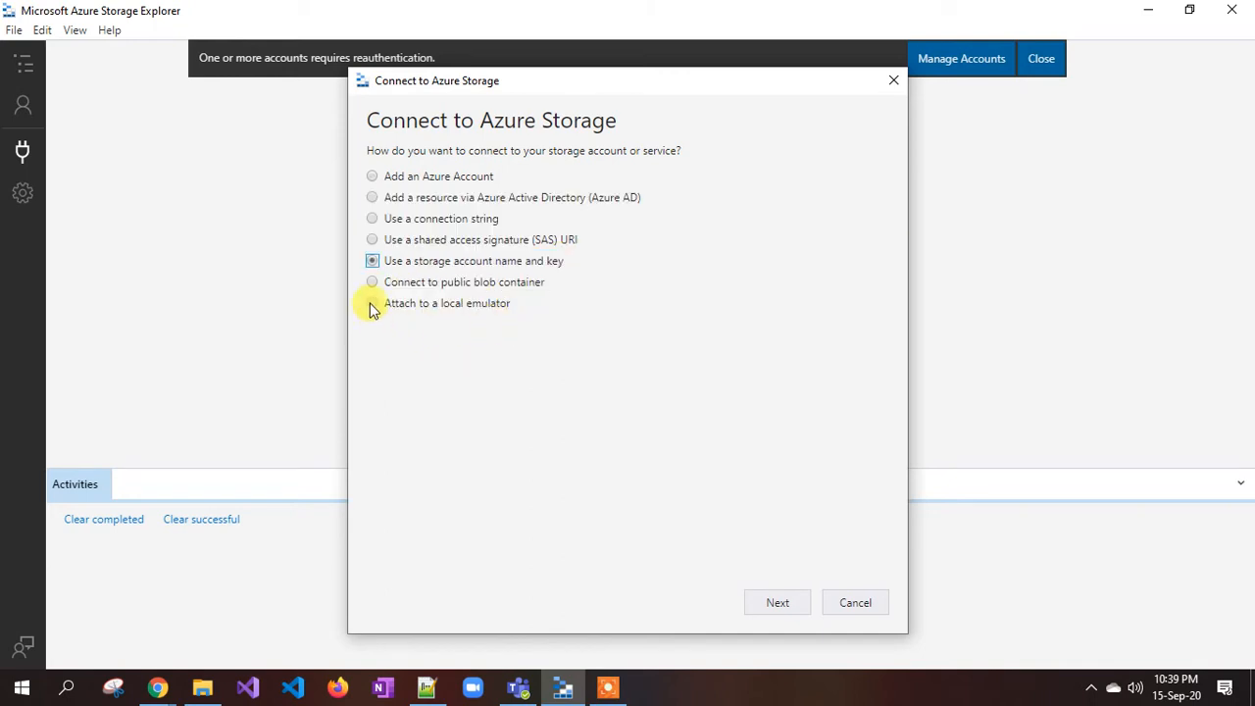
left_click(776, 602)
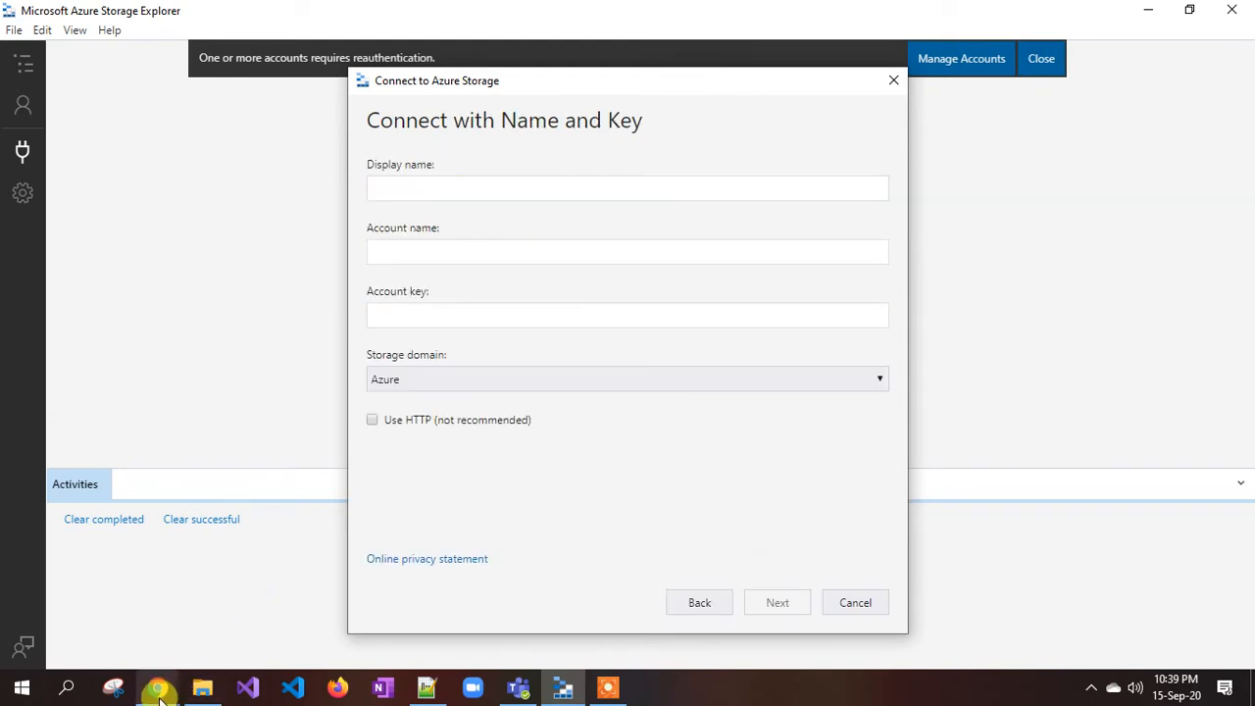
left_click(397, 192)
left_click(392, 251)
left_click(393, 313)
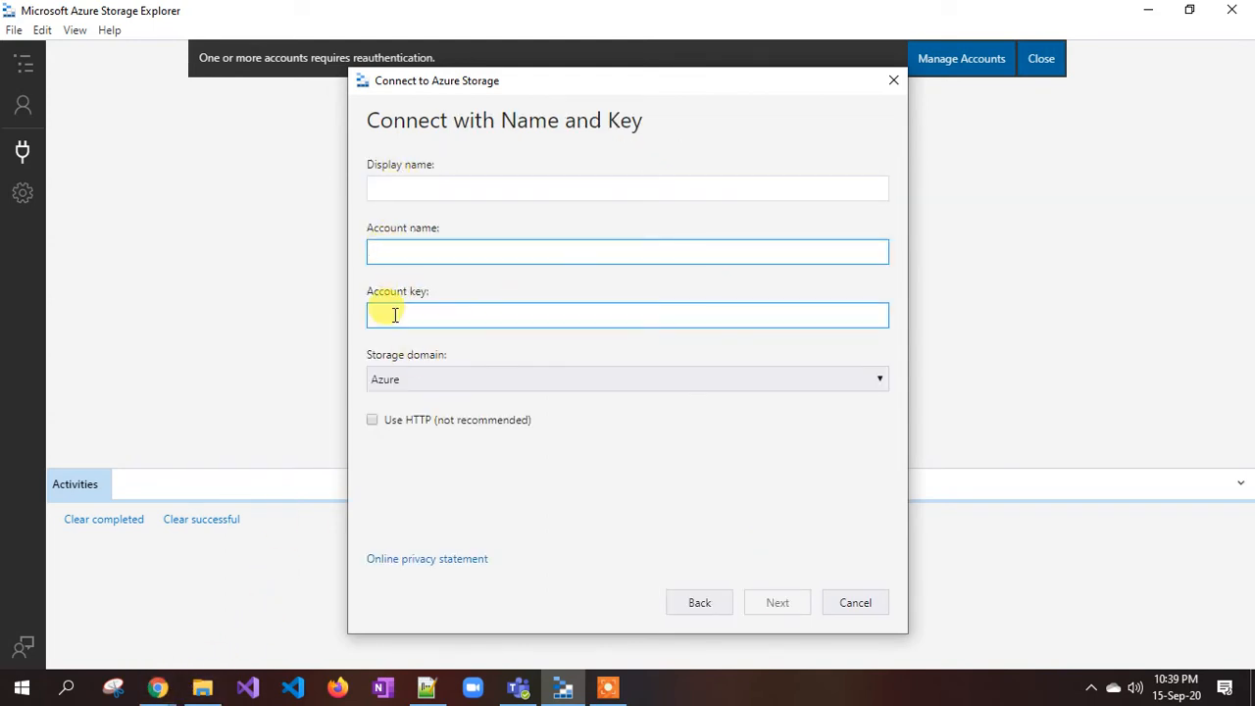
mouse_move(157, 690)
left_click(246, 651)
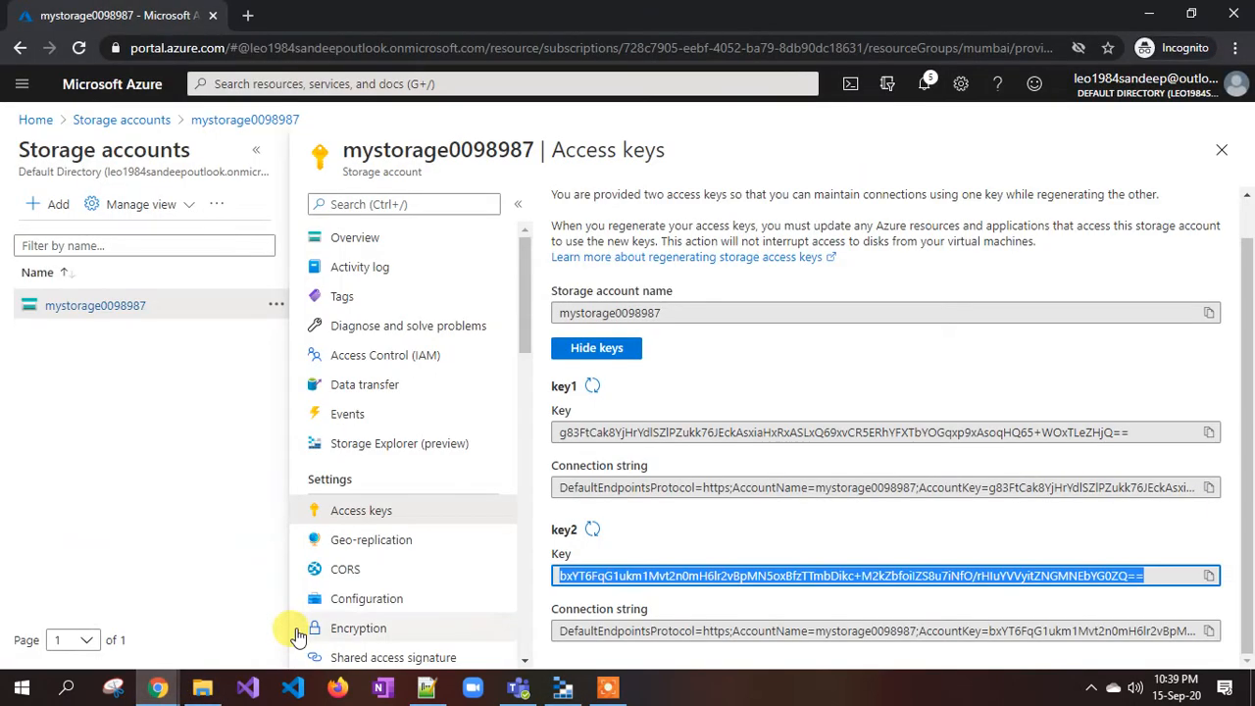
left_click_drag(663, 313, 500, 325)
key("ctrl+c")
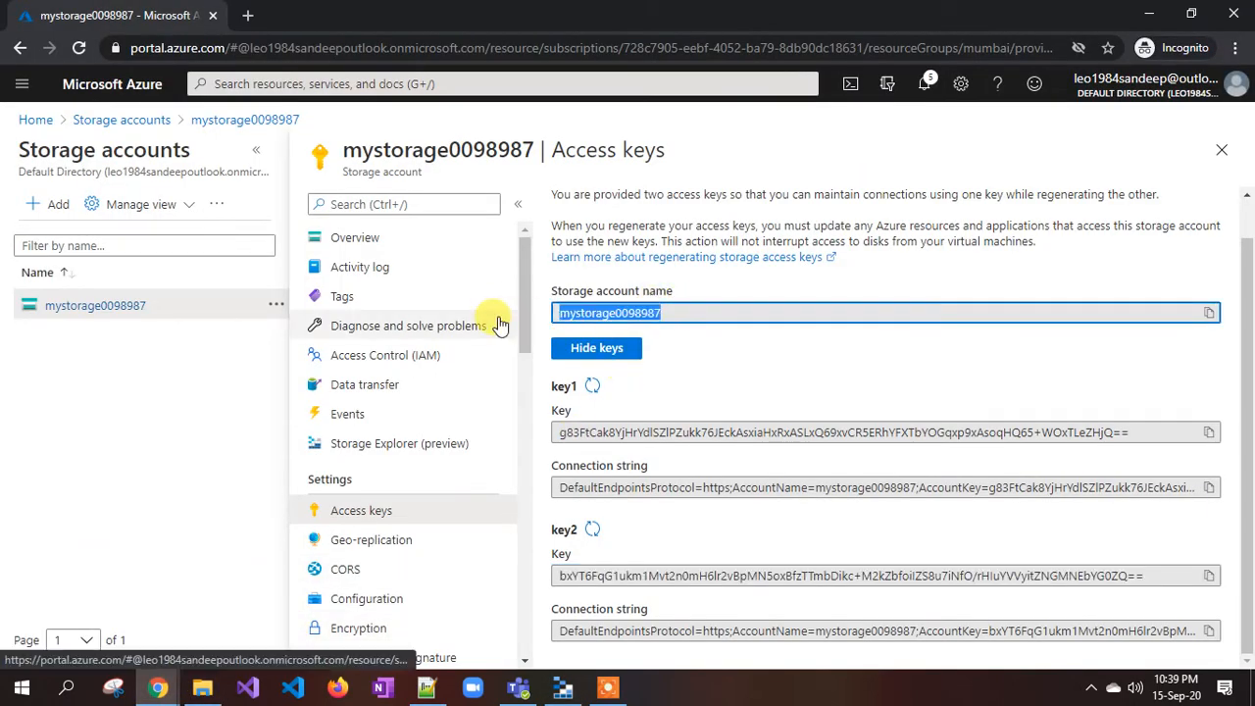
key("alt+Tab")
left_click(417, 252)
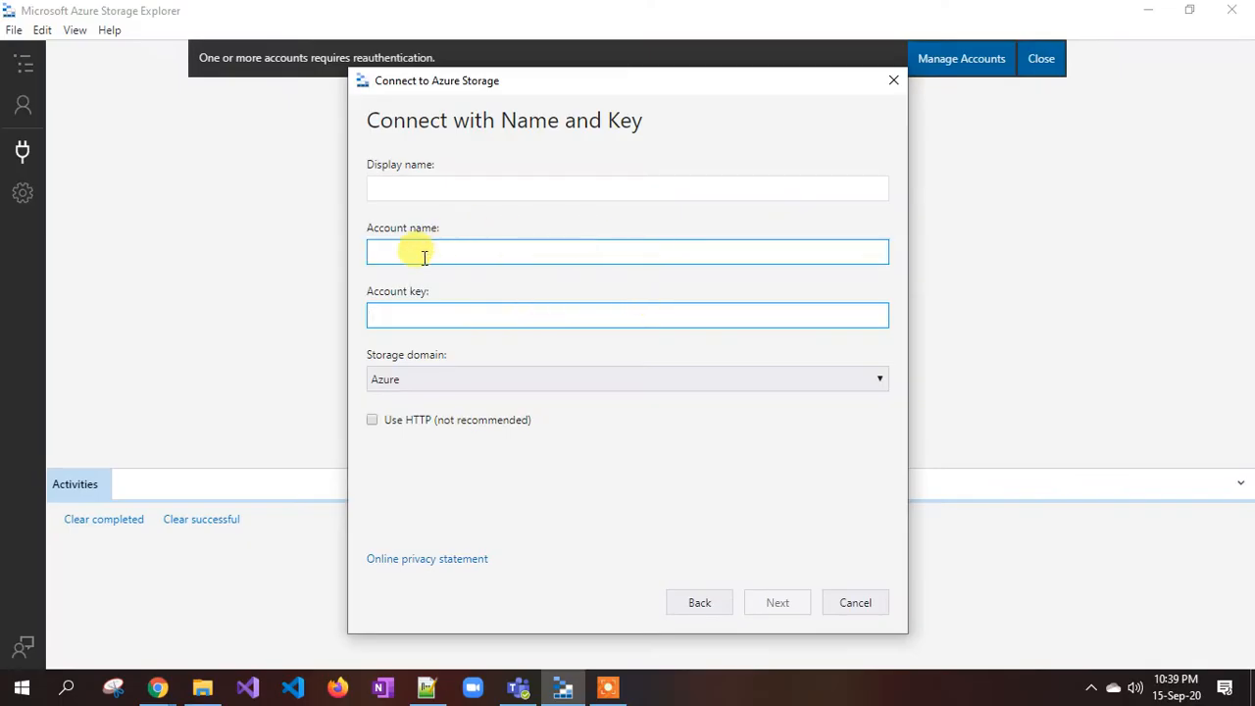
key("ctrl+v")
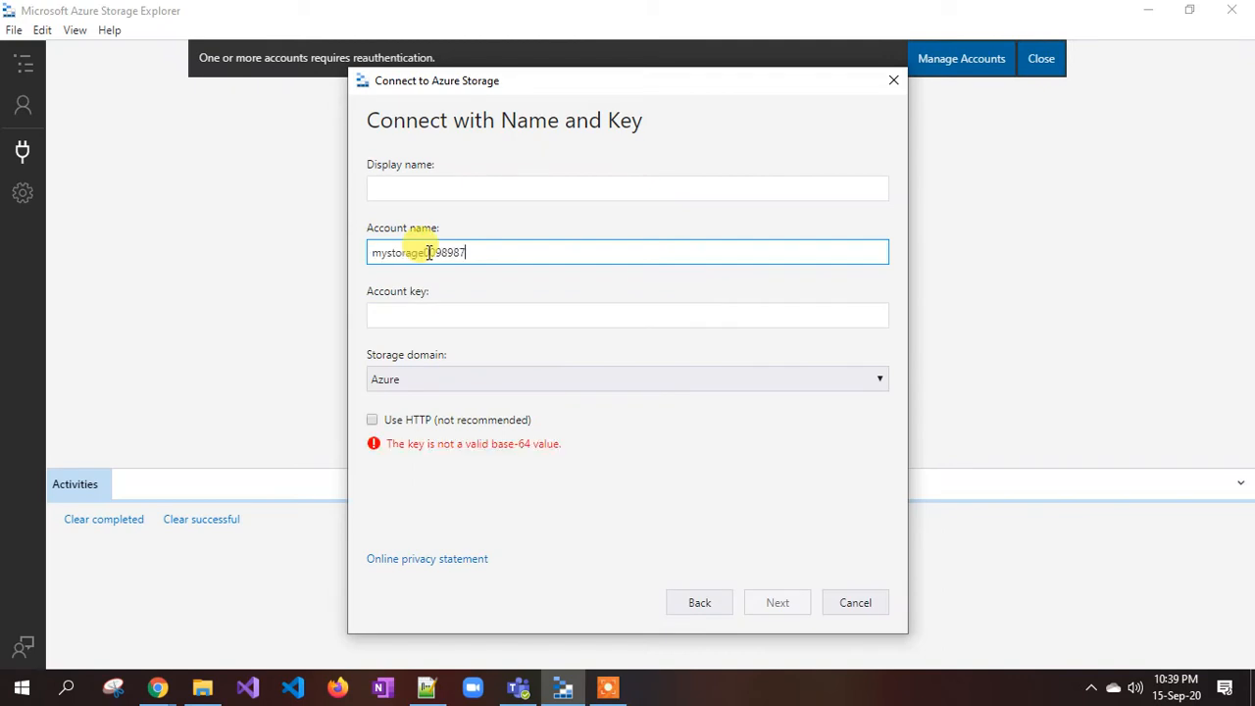
left_click(424, 189)
key("ctrl+v")
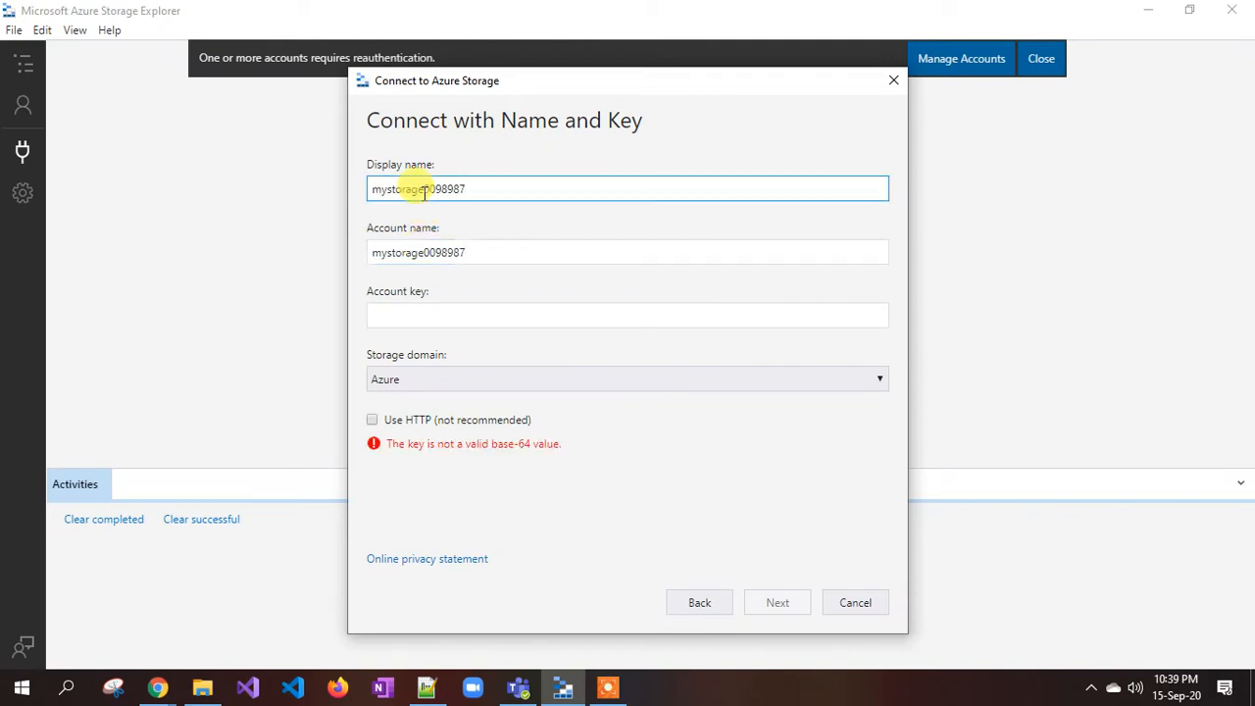
Copy the key1 value from the portal's access keys page and paste it as the account key in Storage Explorer.
left_click(403, 299)
left_click(153, 691)
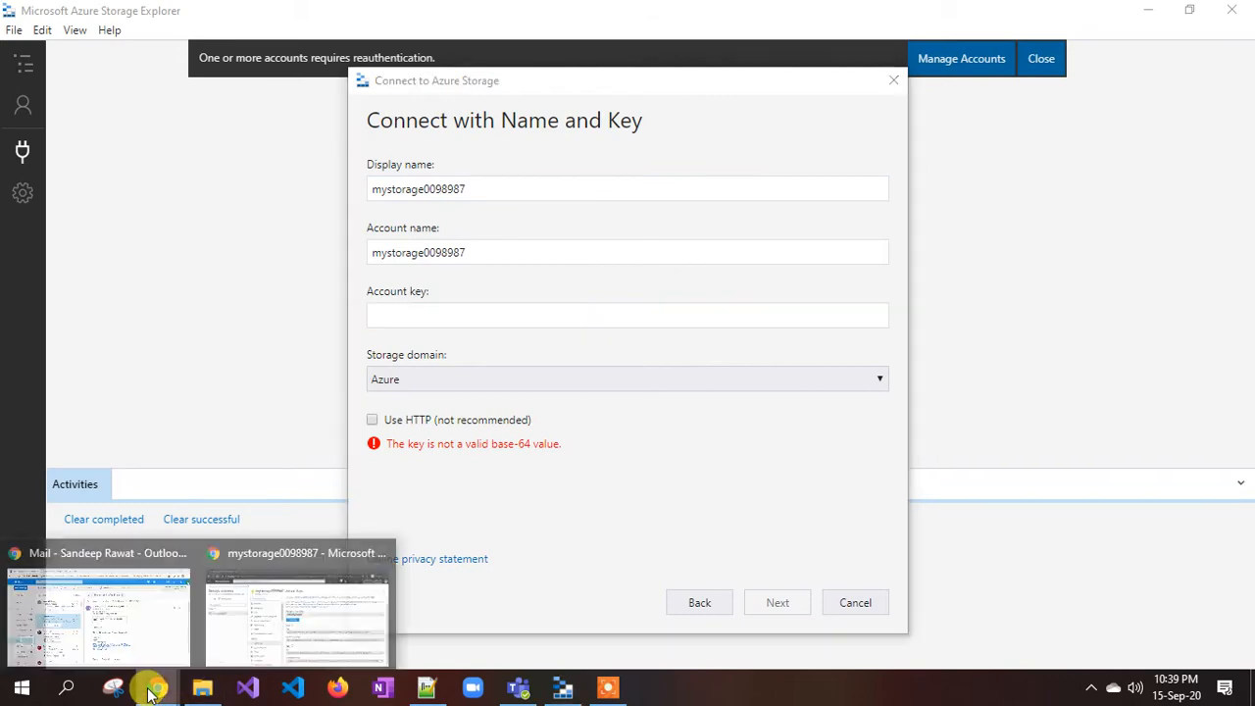
left_click(281, 628)
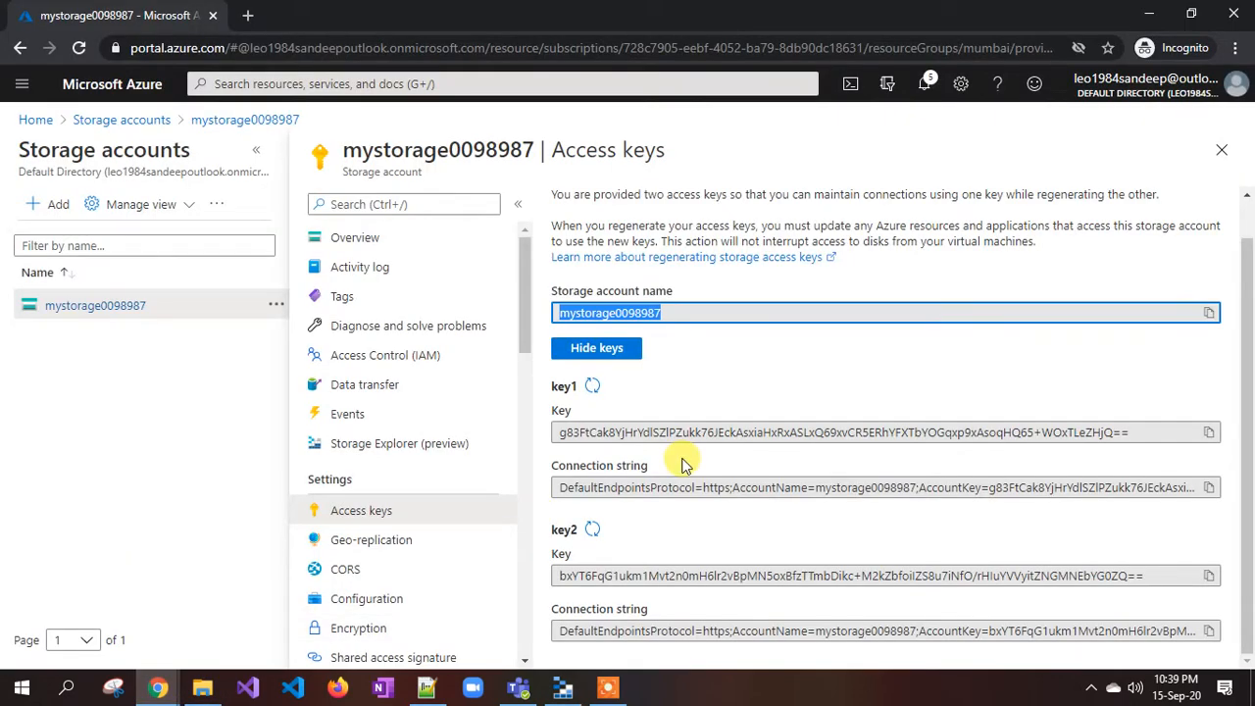
left_click(1210, 434)
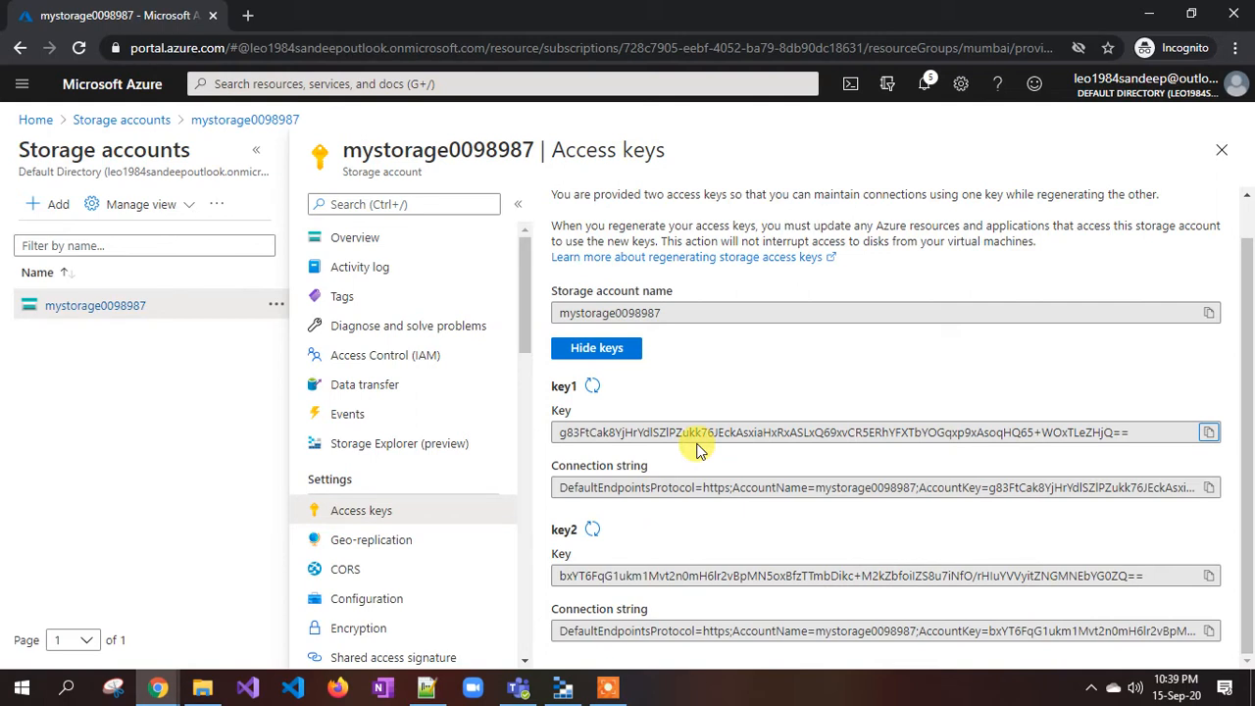
key("alt+Tab")
key("ctrl+v")
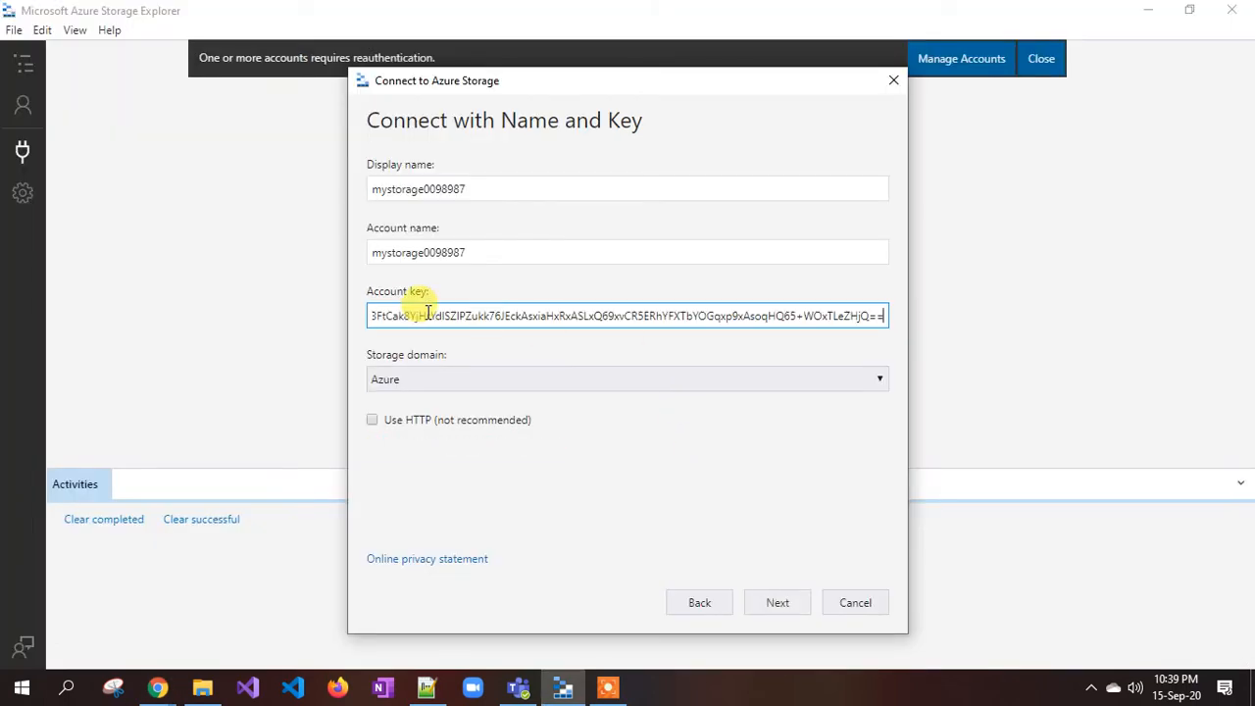
Keep Azure as the storage domain, continue to the connection summary, and connect to the storage account.
left_click(407, 378)
left_click(411, 400)
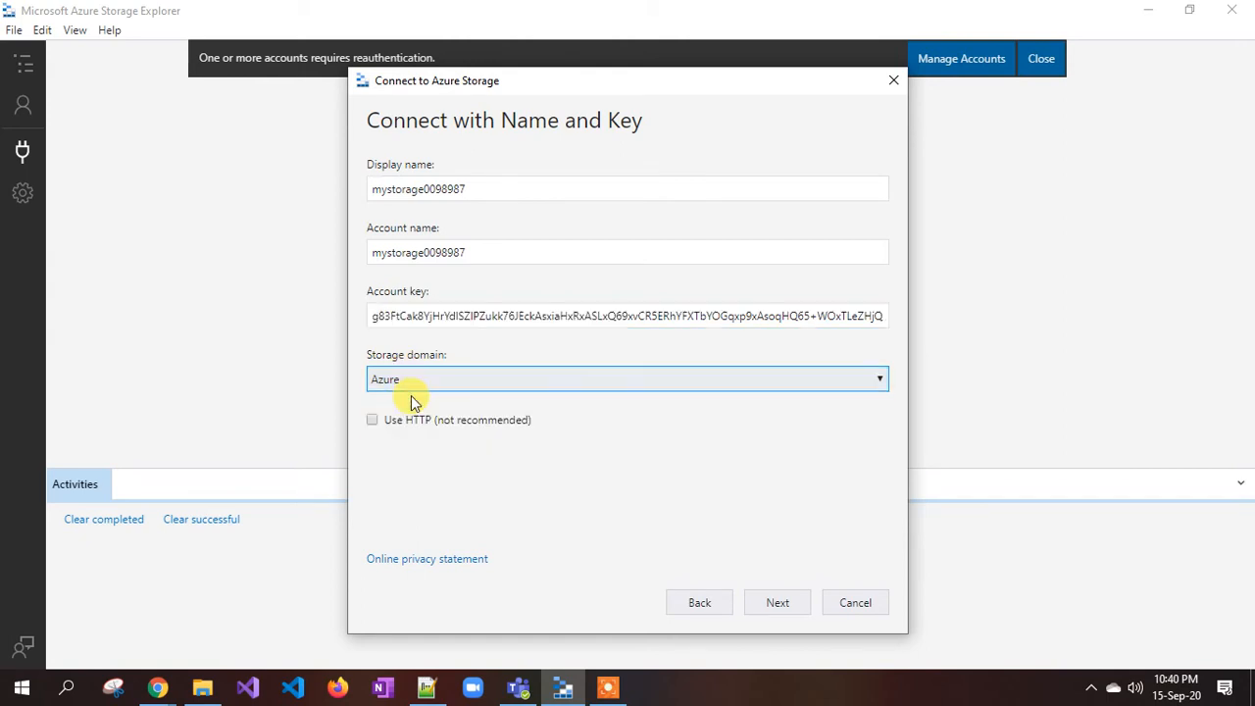
left_click(769, 605)
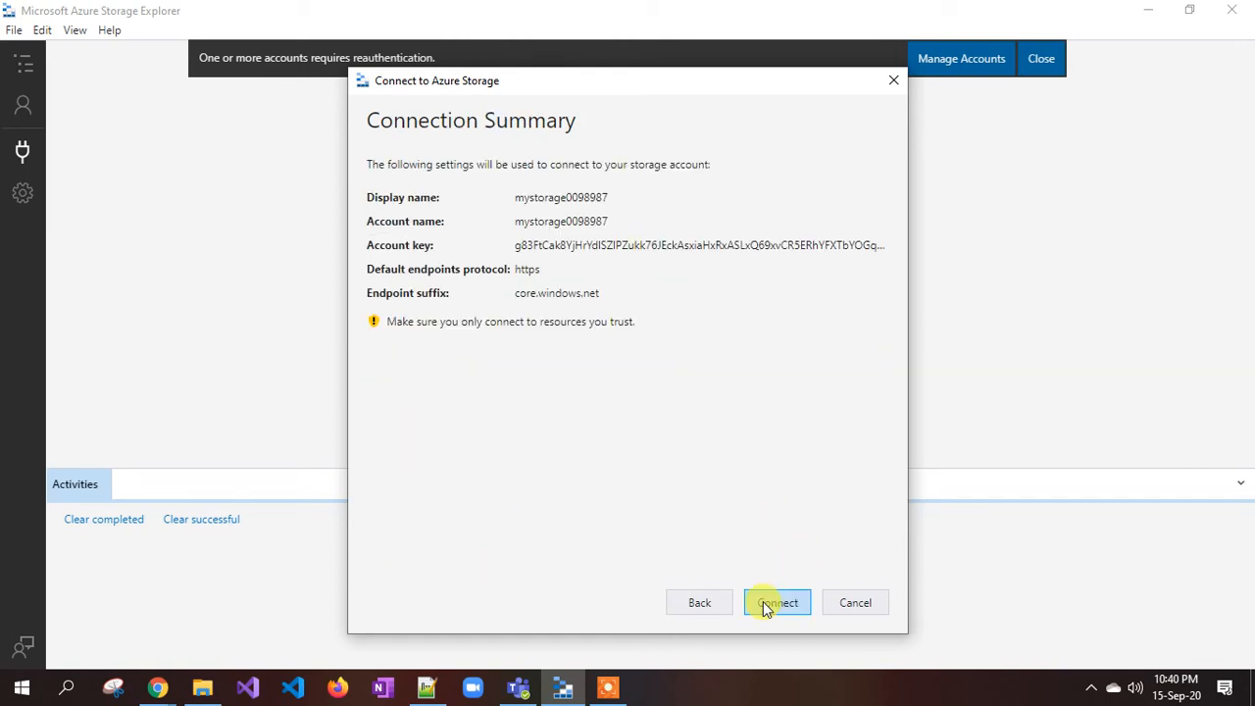
left_click(777, 602)
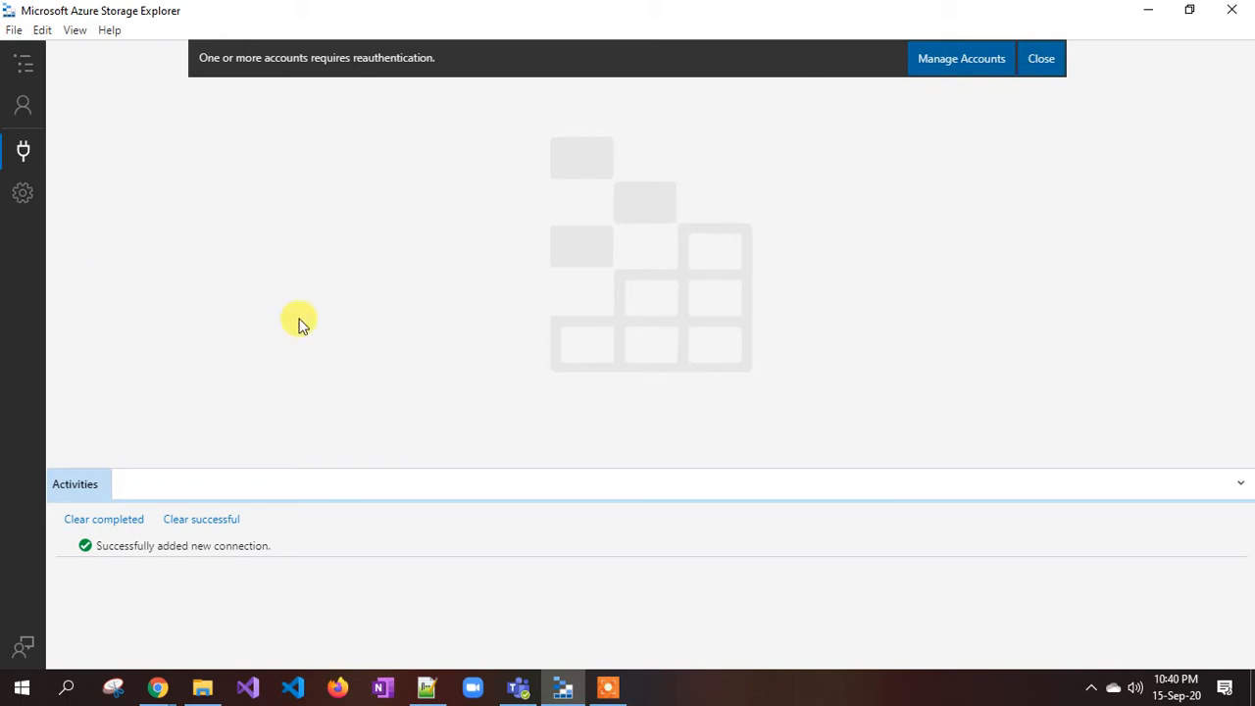
left_click(157, 686)
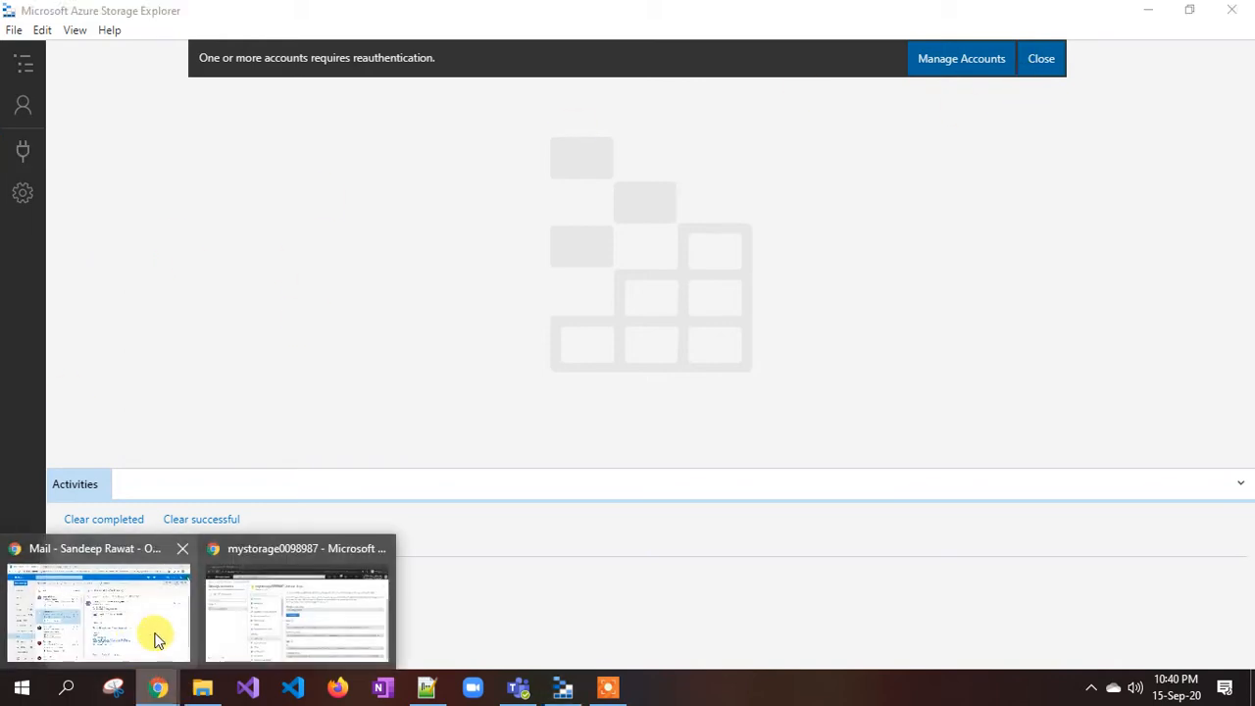
left_click(297, 608)
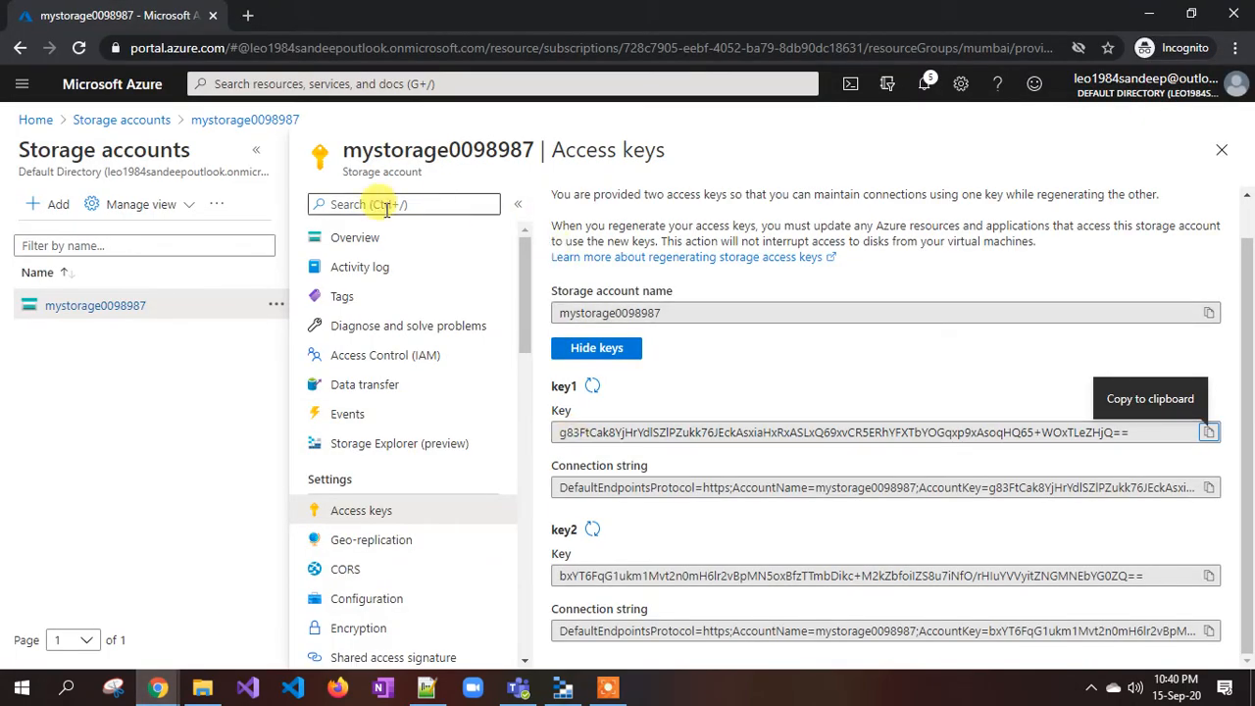
left_click(562, 686)
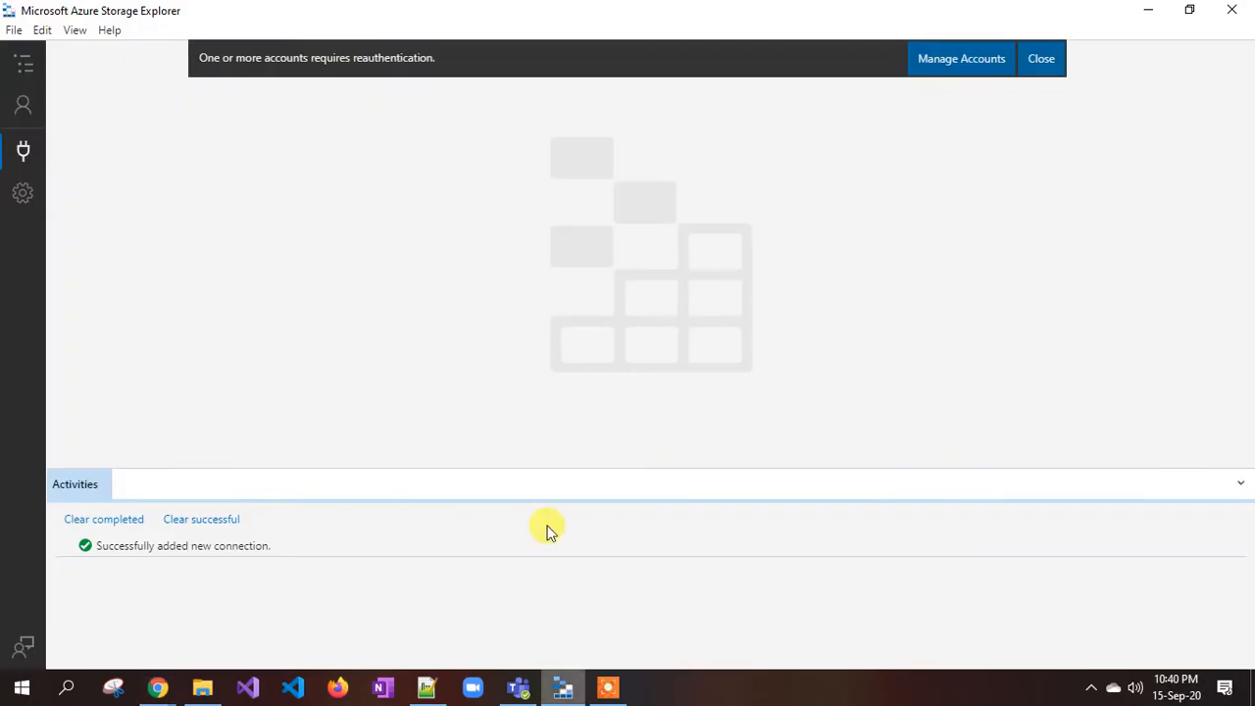
left_click(22, 110)
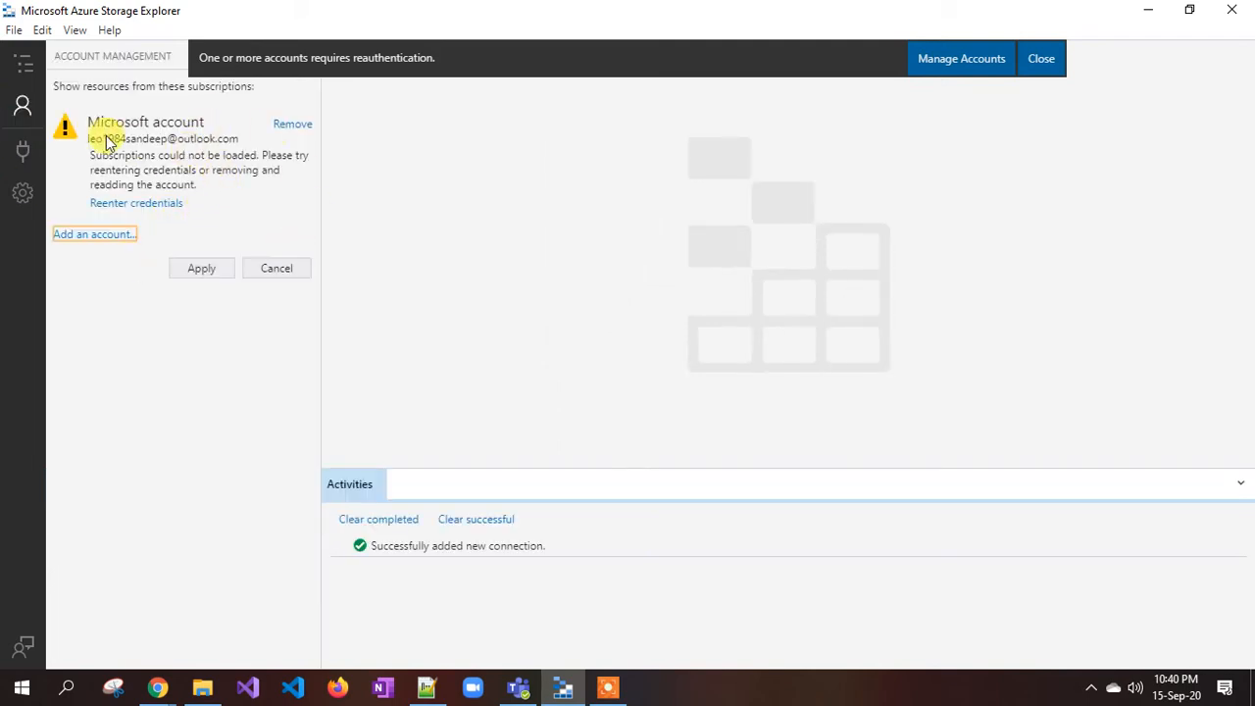
left_click(24, 156)
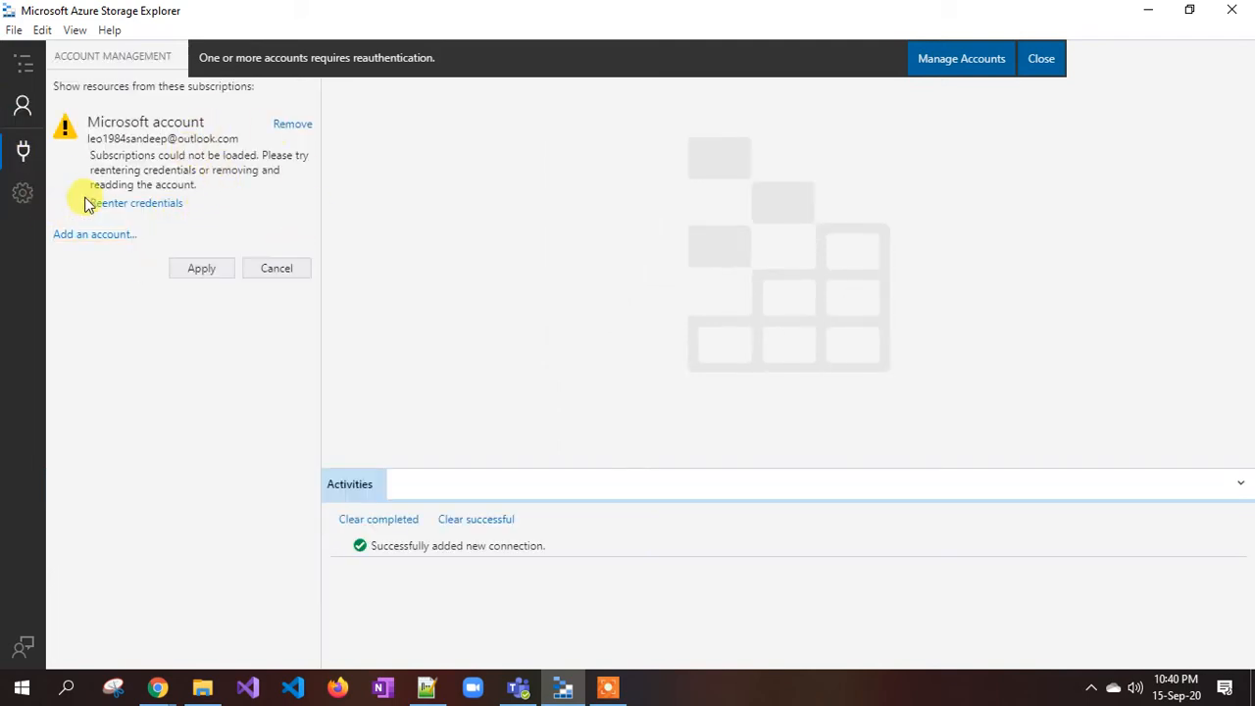
left_click(23, 145)
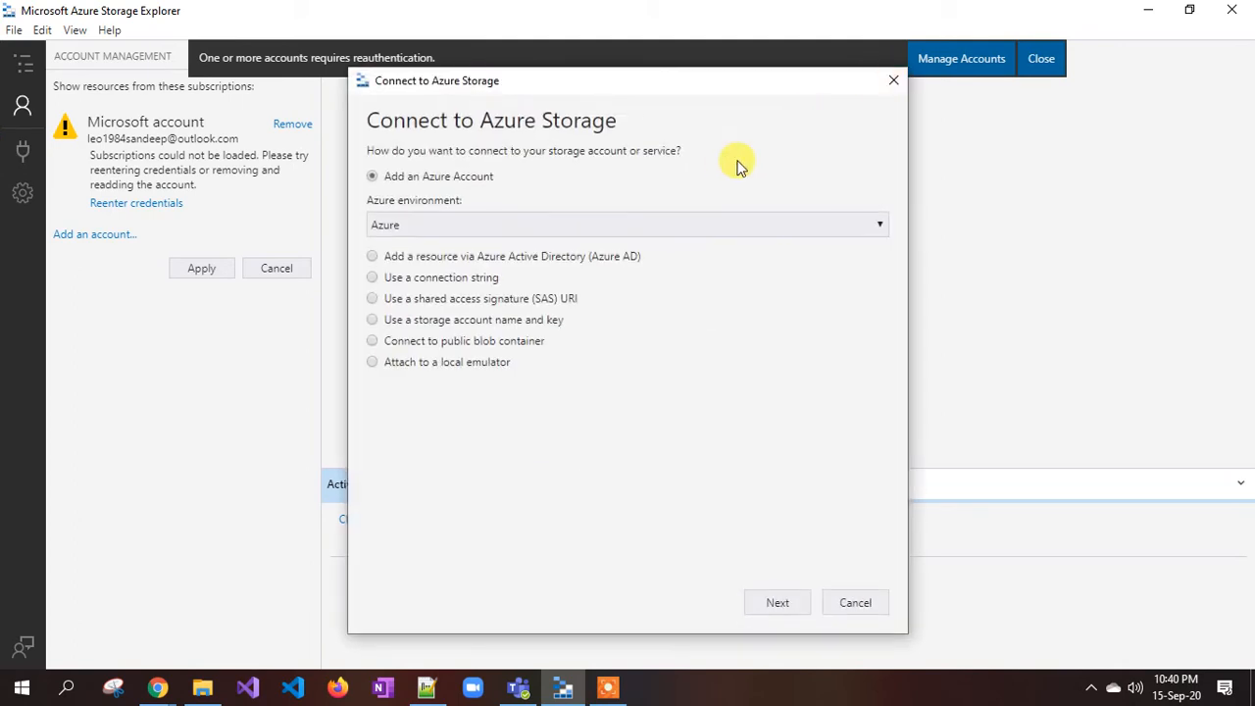
left_click(893, 80)
Apply the account management settings and open the testcontain blob container under the attached mystorage0098987 (Key) account.
left_click(958, 61)
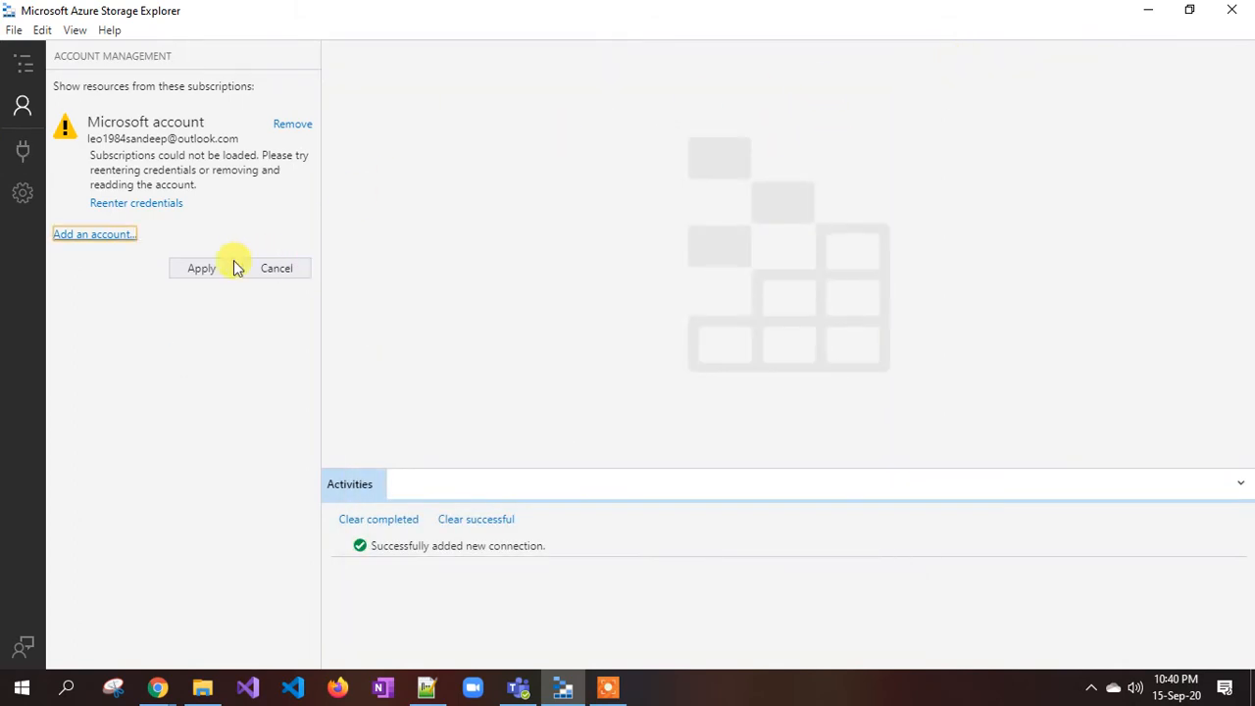
left_click(196, 268)
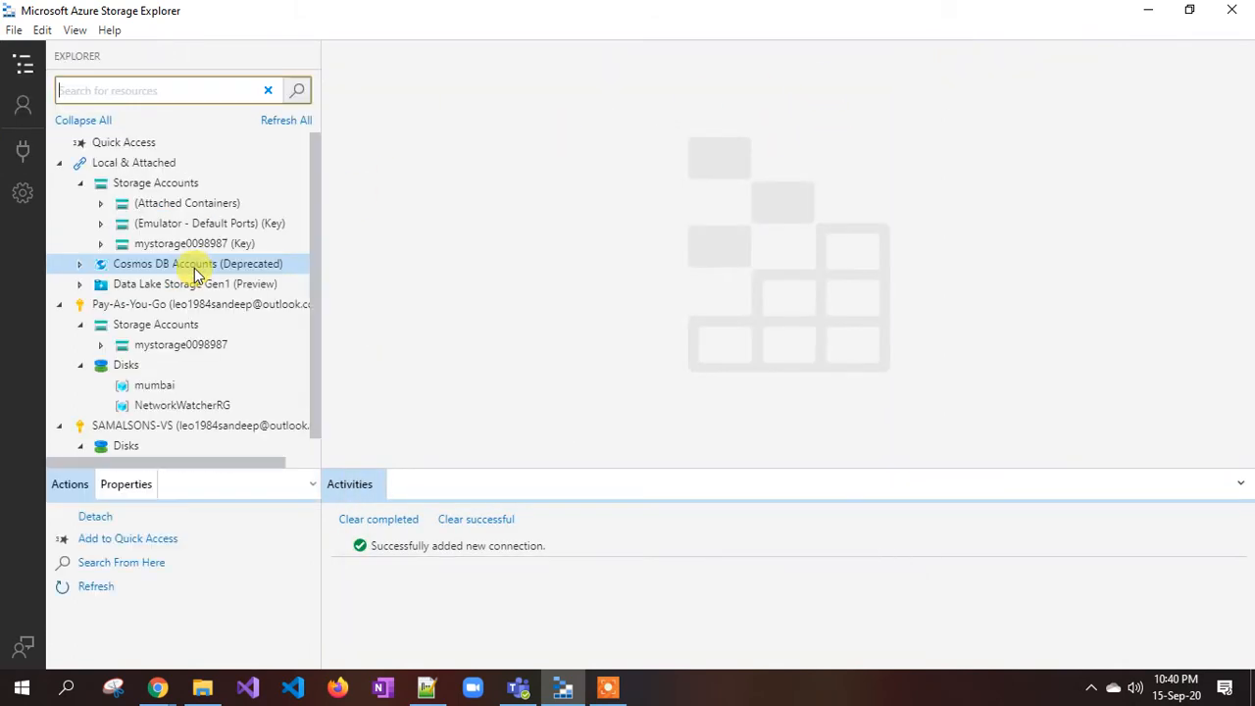
left_click(102, 245)
left_click(102, 245)
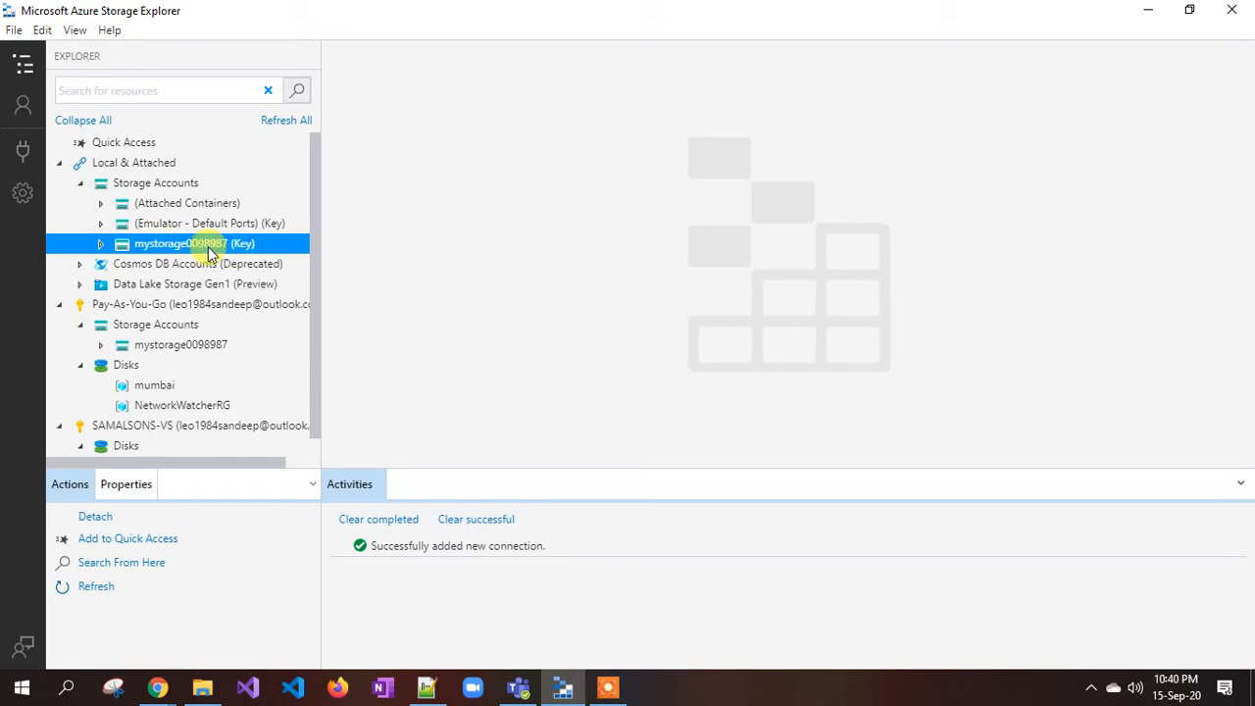
left_click(100, 244)
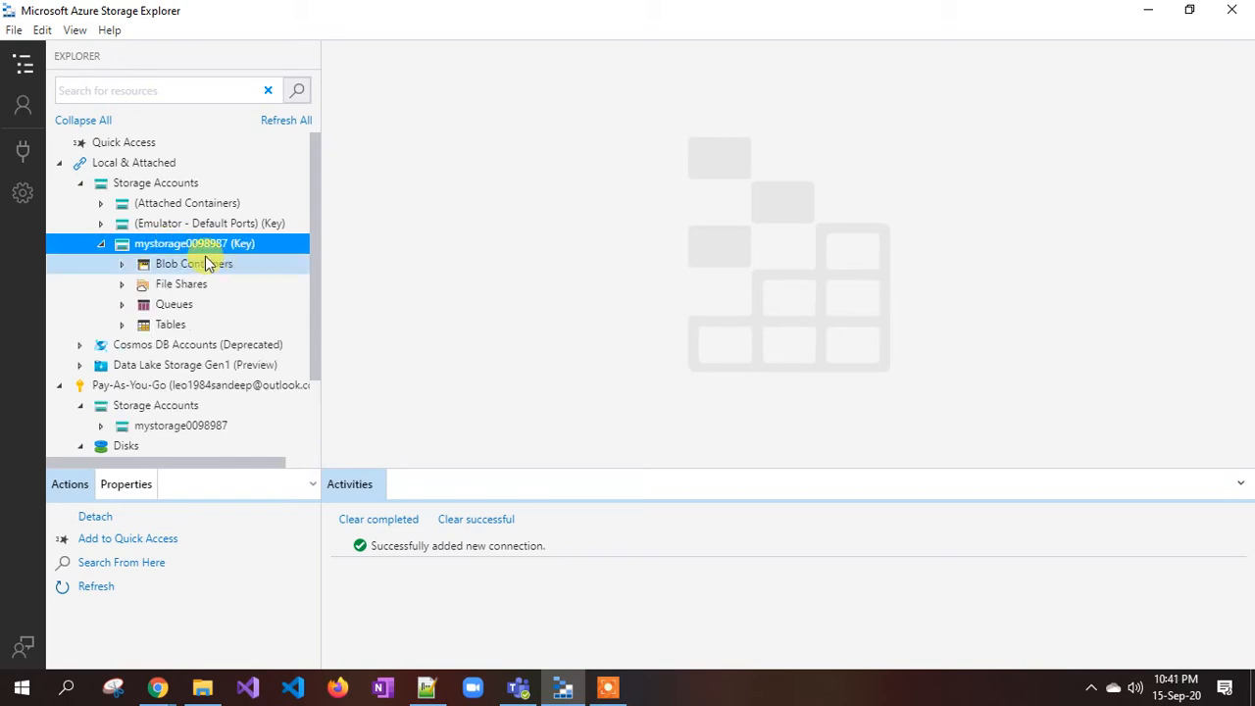
left_click(122, 263)
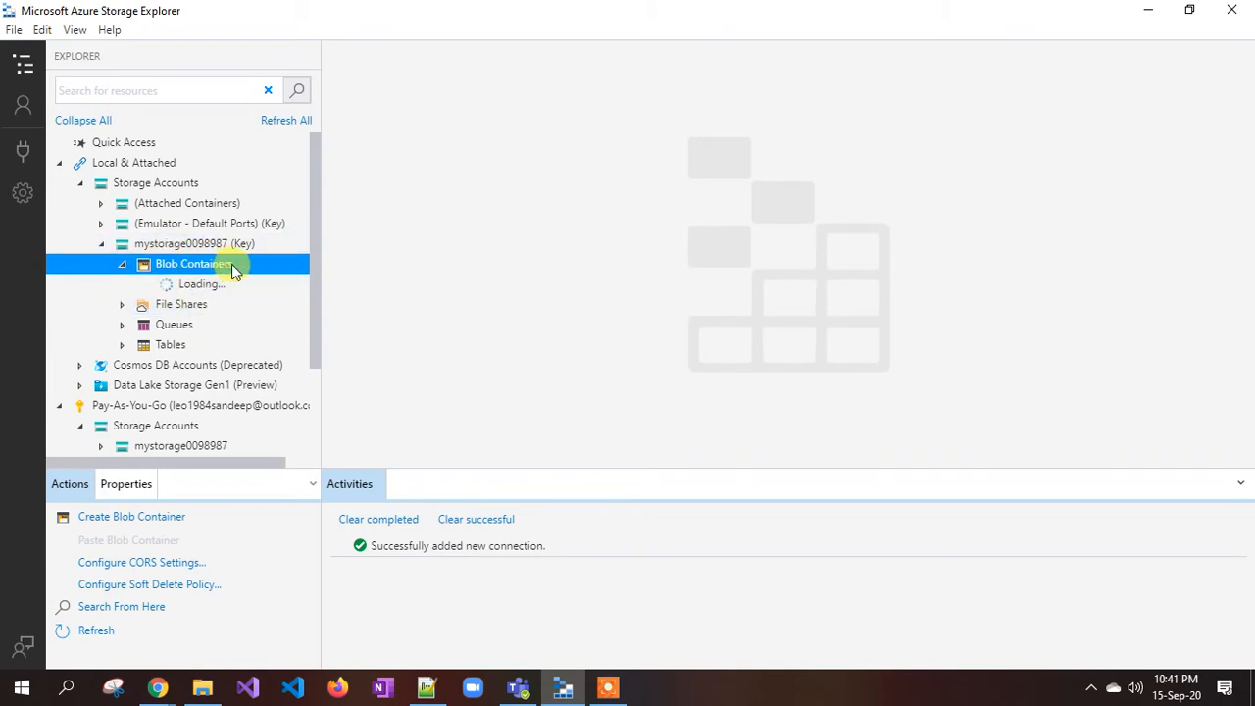
left_click(199, 284)
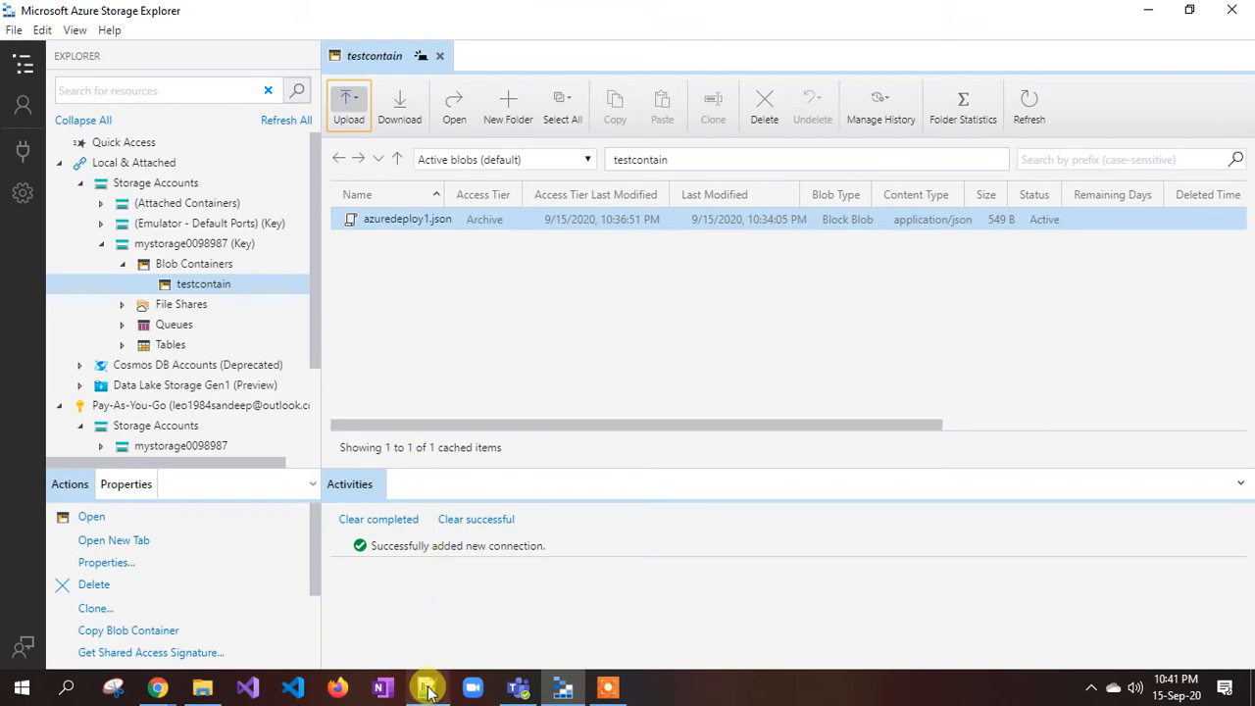
Switch to Notepad++, check the notes against Storage Explorer, and highlight SAS in the Shared Access Signature topic.
mouse_move(428, 692)
left_click(406, 616)
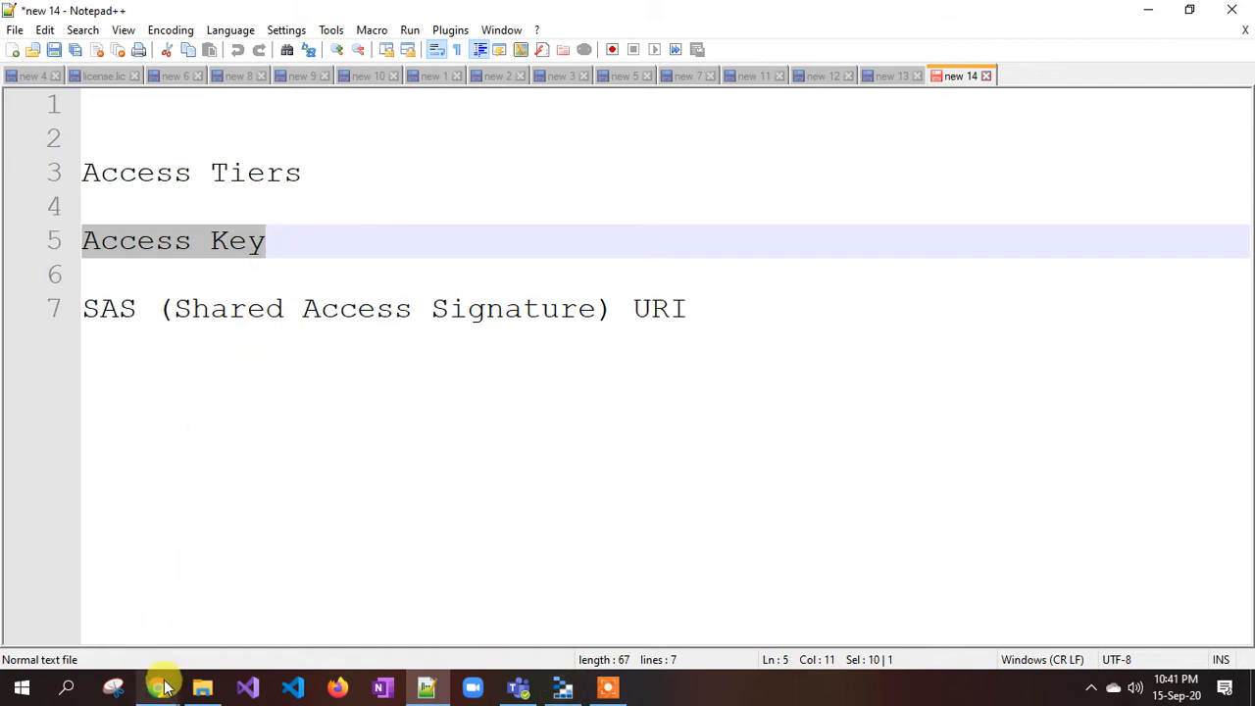
left_click(563, 687)
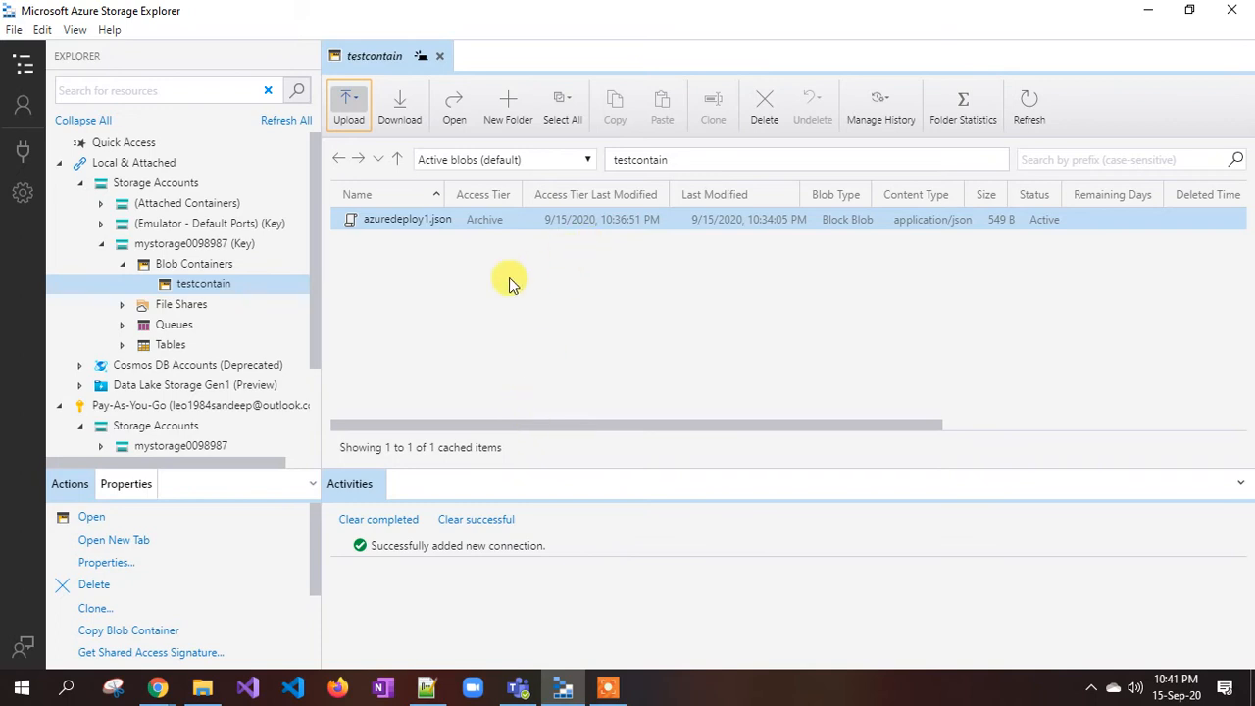
left_click(428, 688)
left_click(93, 308)
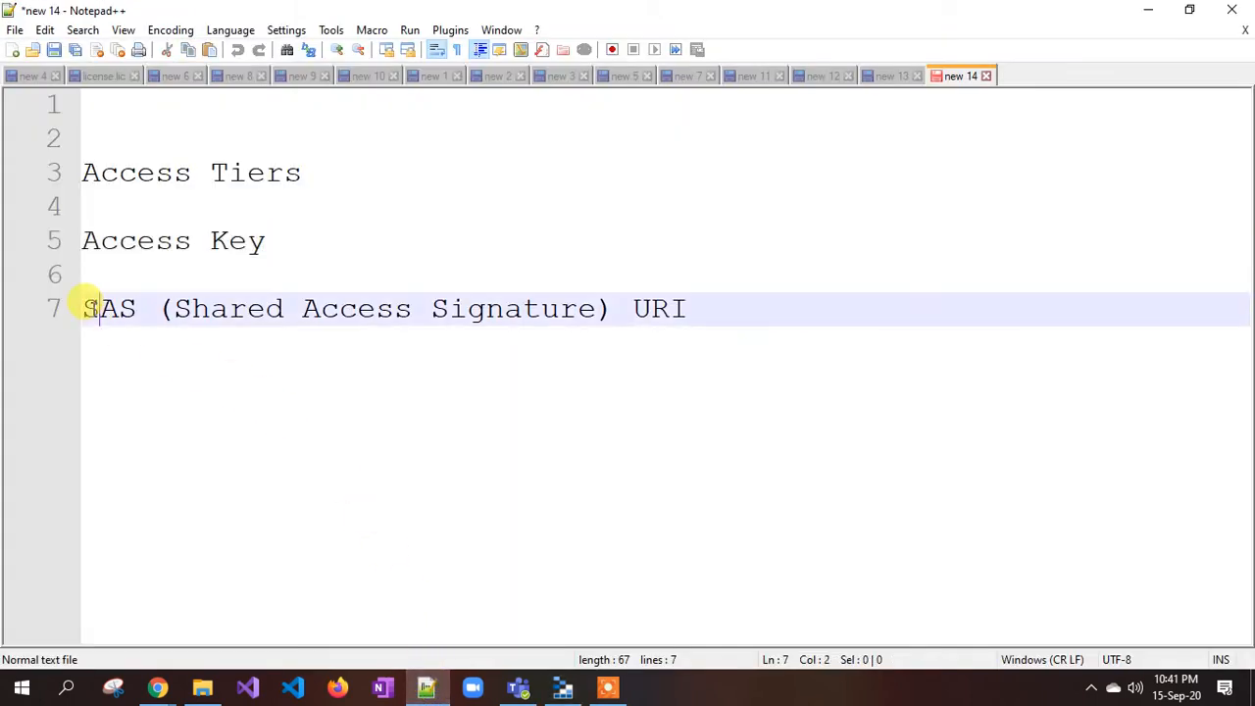
left_click_drag(93, 309, 138, 309)
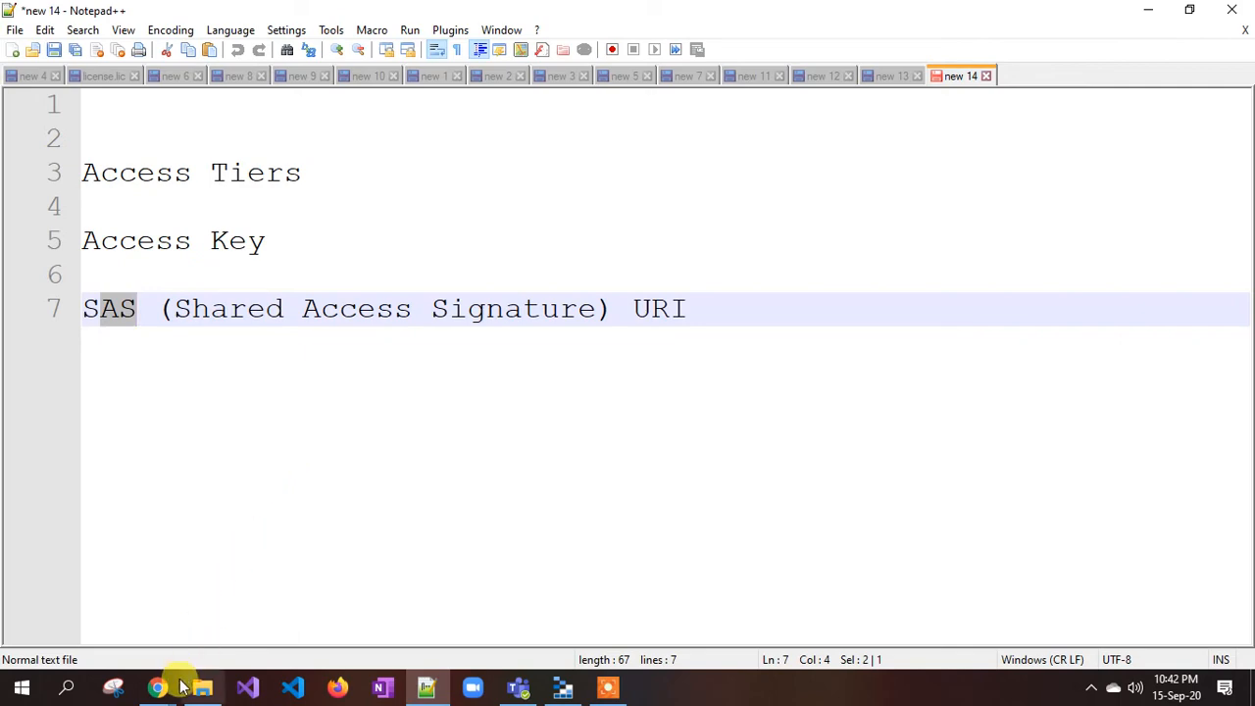
Switch to the Azure portal and open the testcontain container from the mystorage0098987 account overview.
mouse_move(159, 686)
left_click(258, 630)
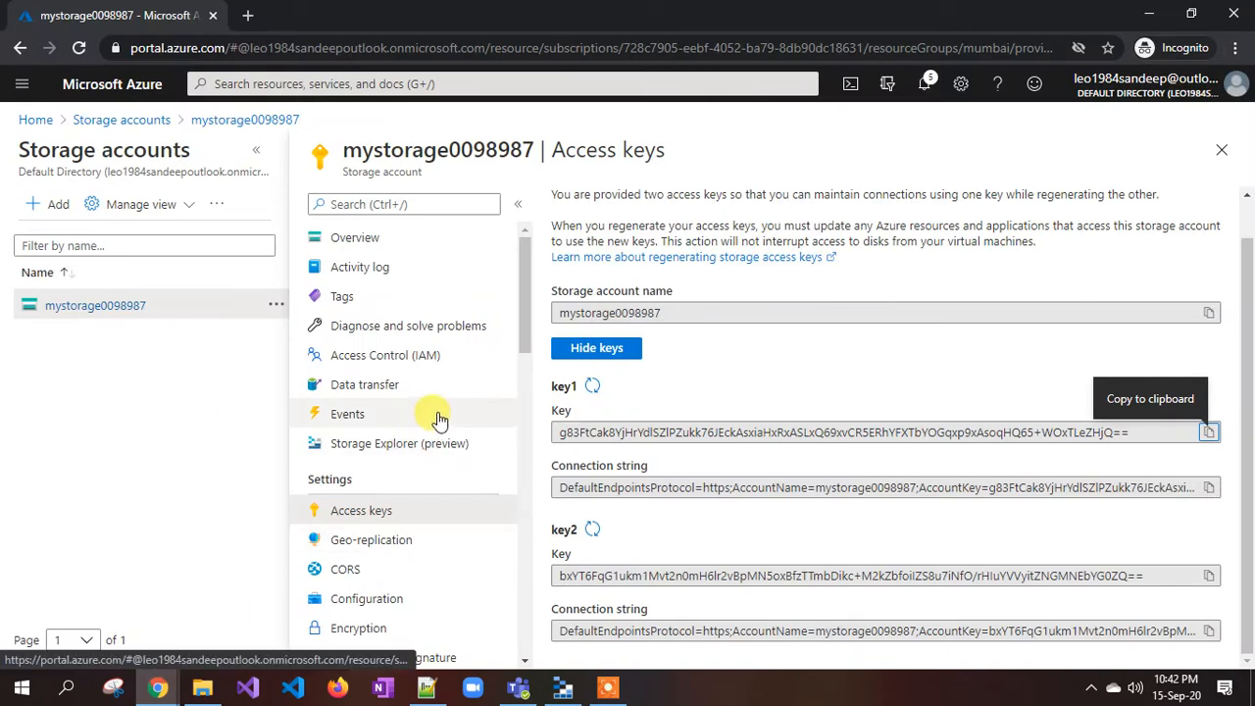
left_click(355, 237)
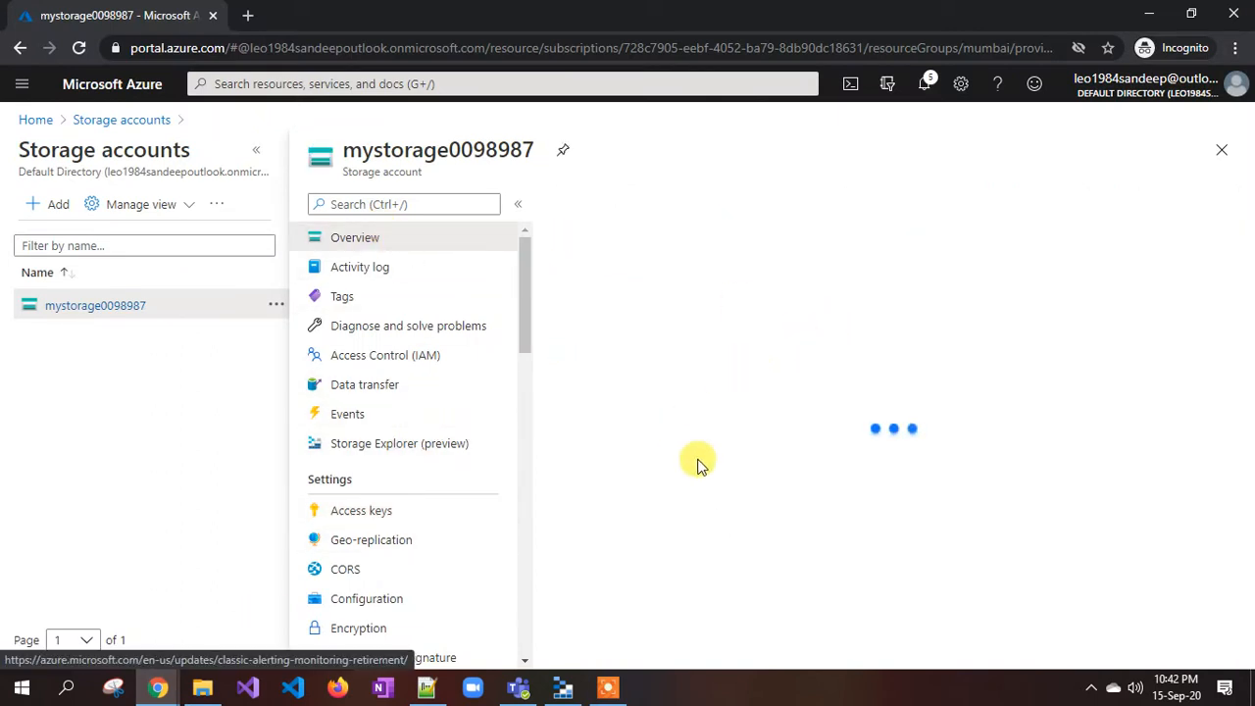
scroll(672, 593, "down", 2)
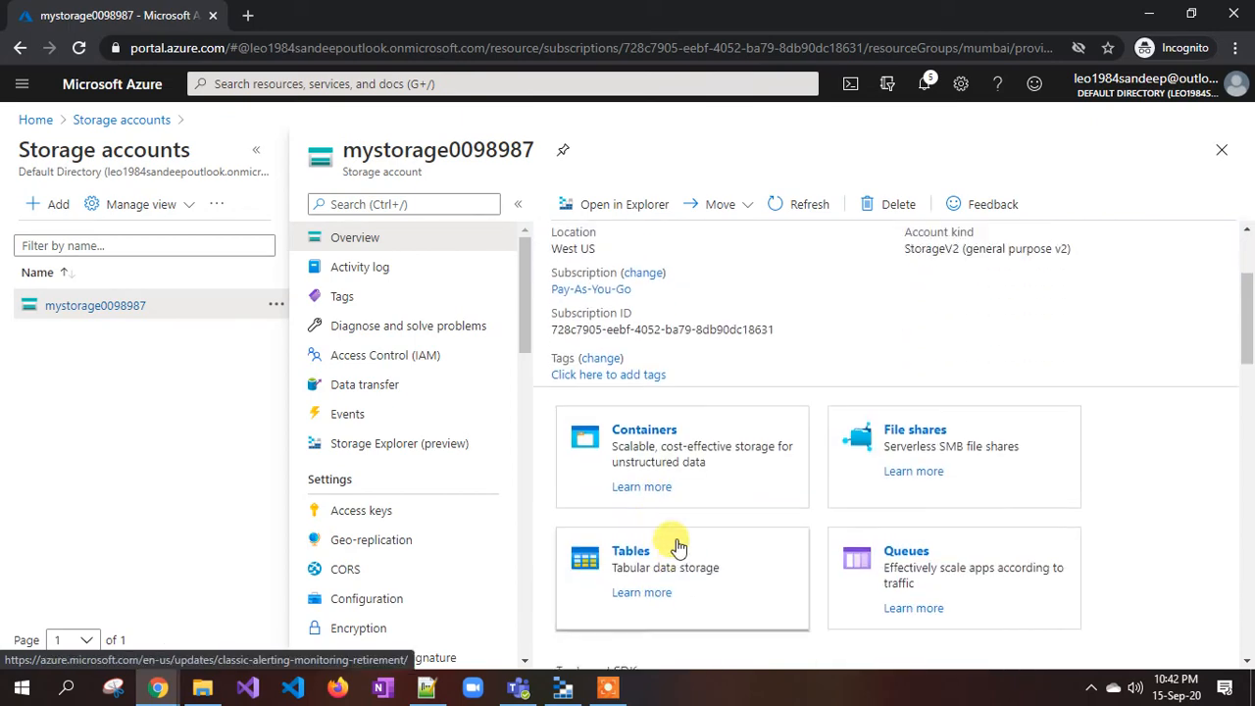
left_click(652, 432)
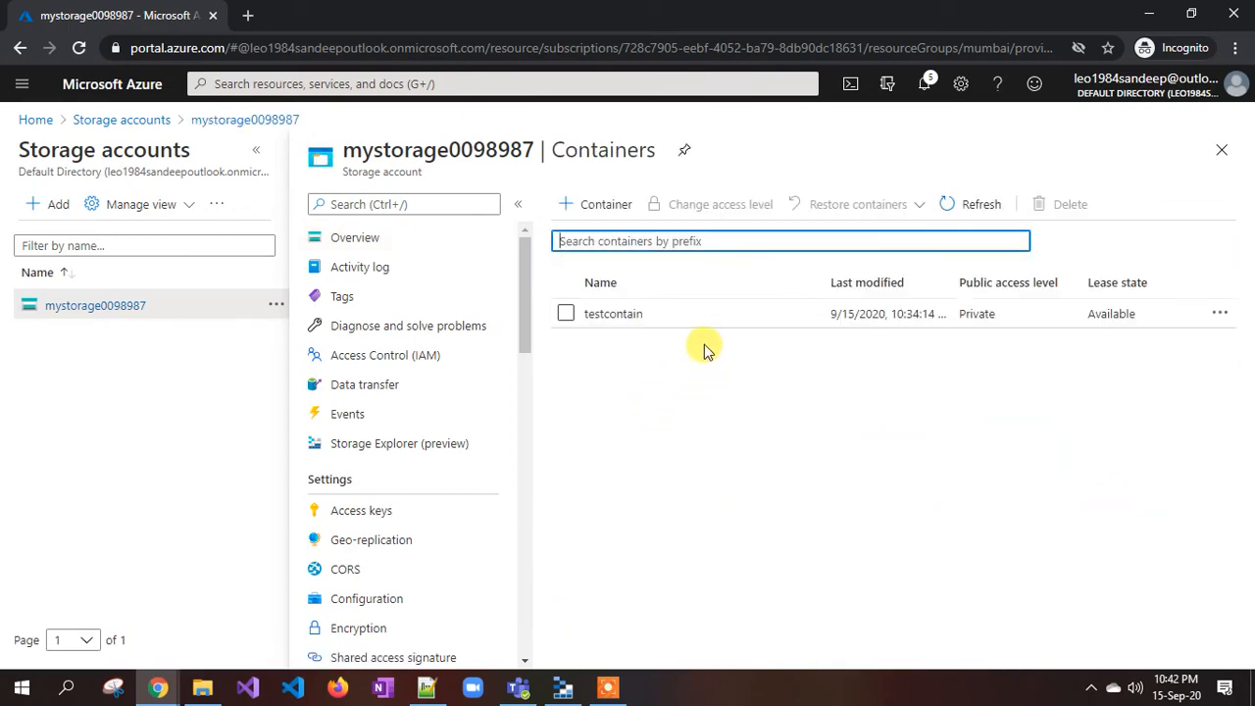
left_click(608, 316)
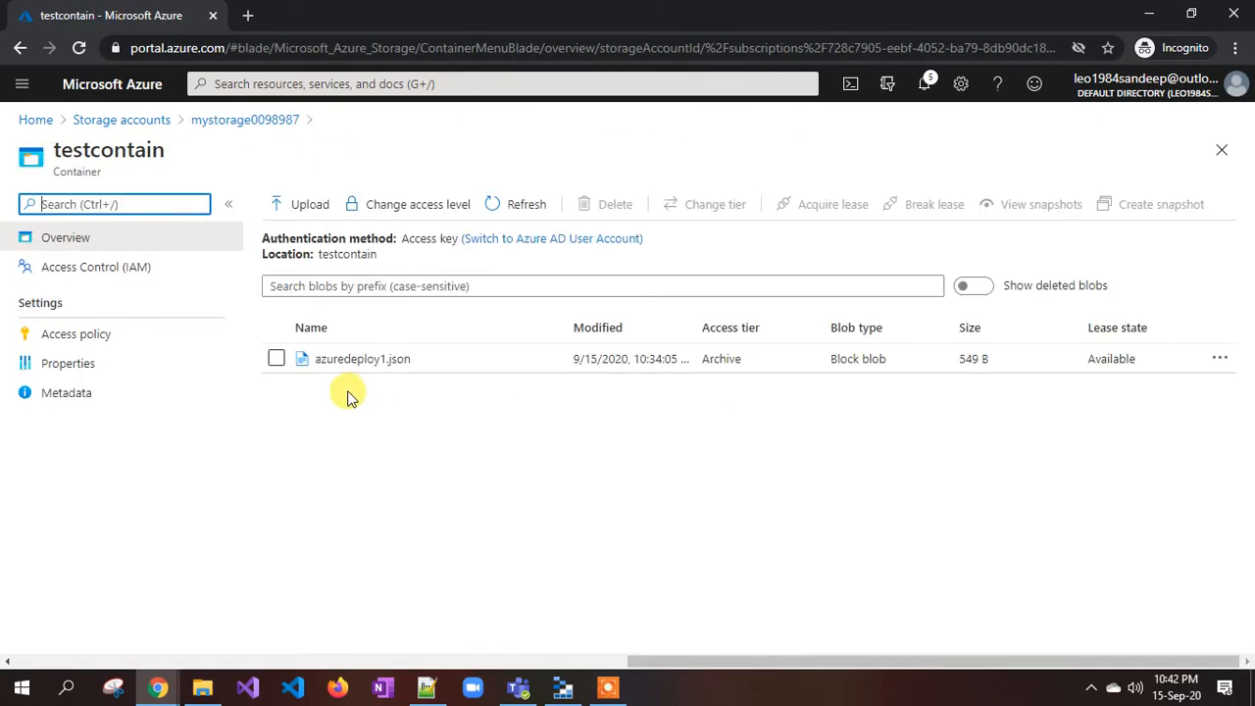
Open the azuredeploy1.json blob's details, examine the notice above its properties, and return to the testcontain blob list.
left_click(310, 204)
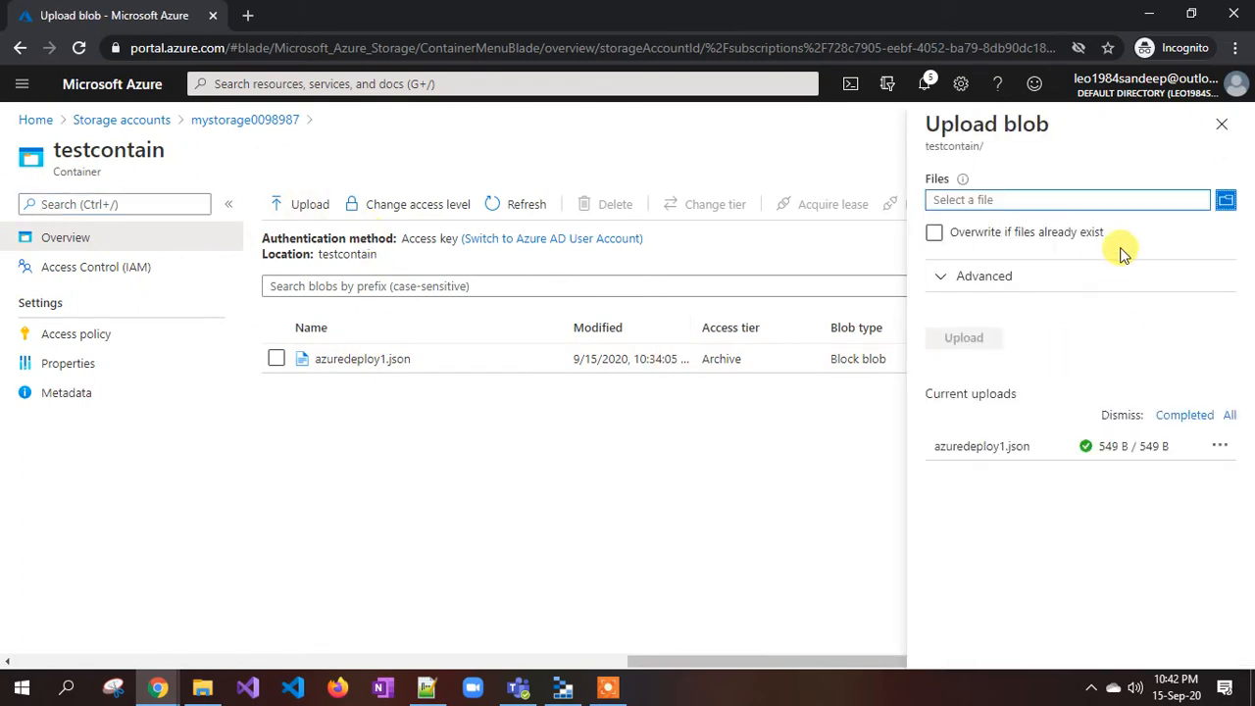
left_click(1222, 123)
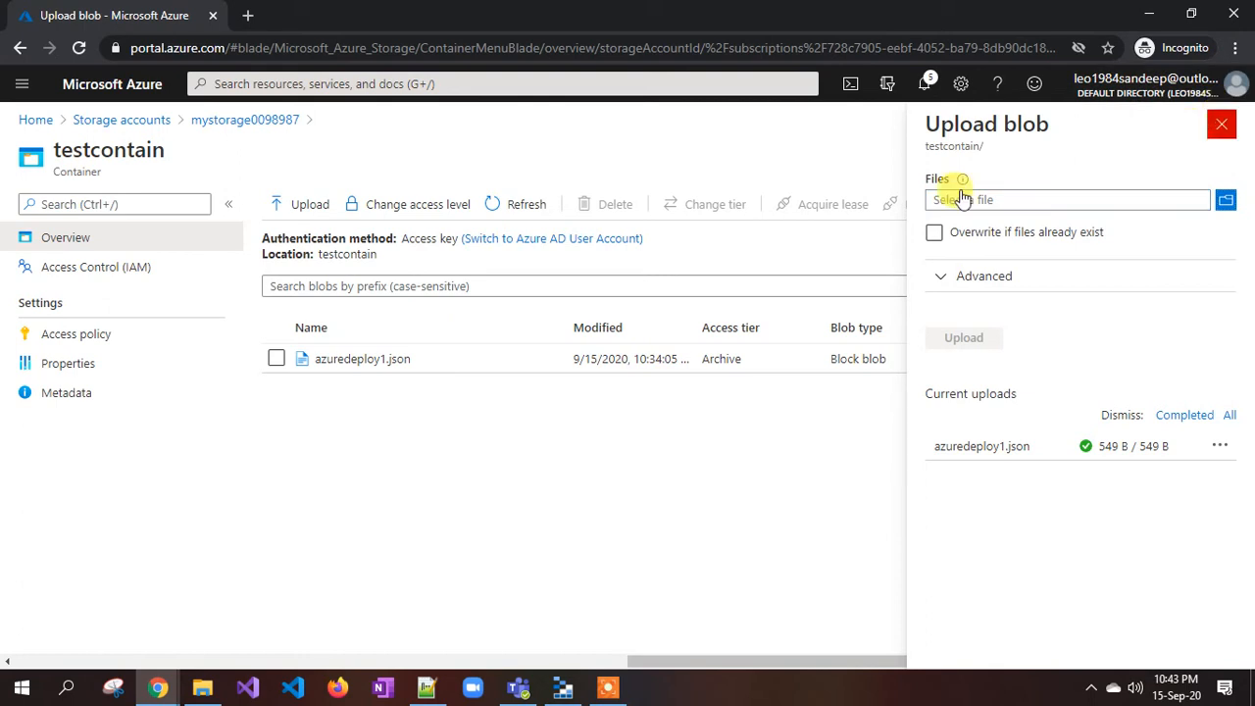
left_click(363, 358)
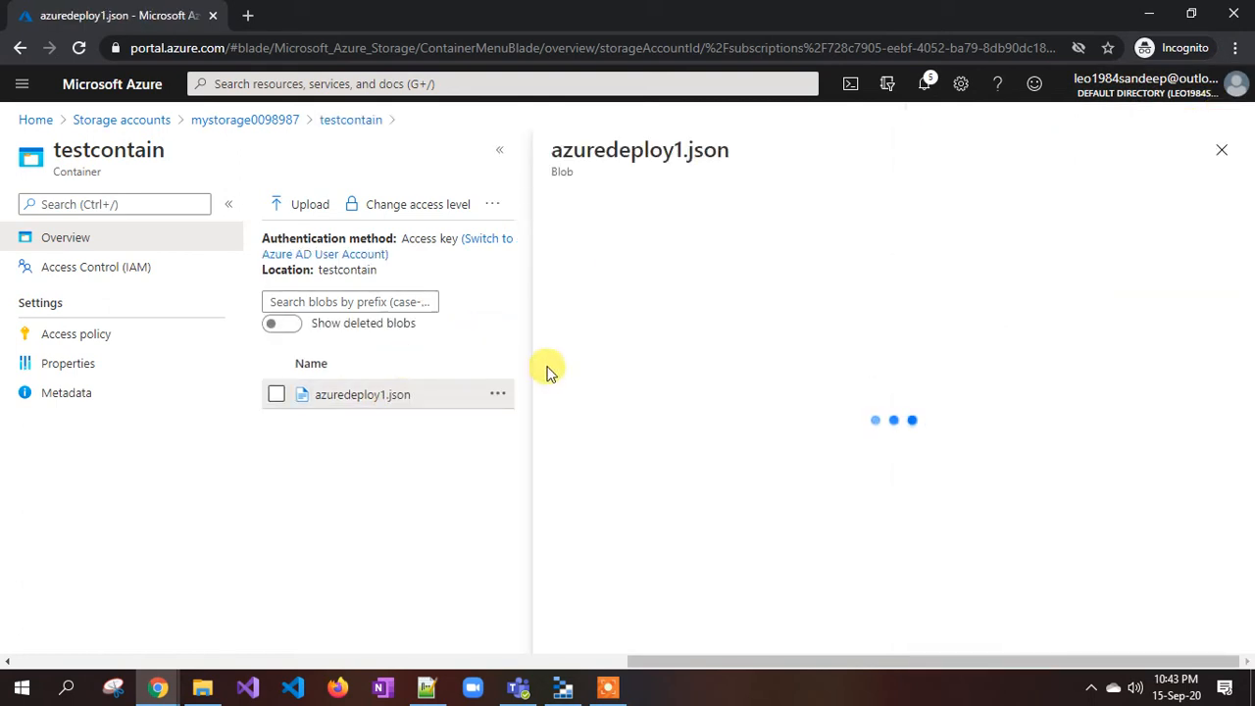
left_click_drag(600, 255, 779, 255)
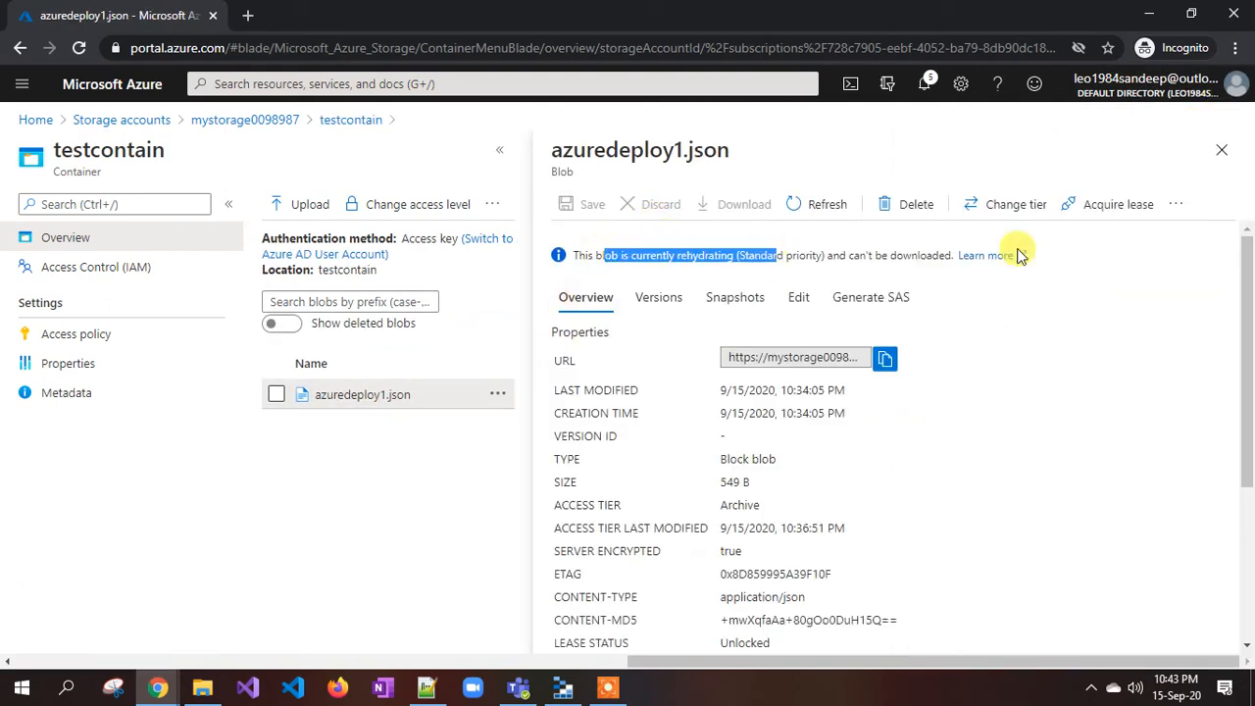
left_click(1222, 151)
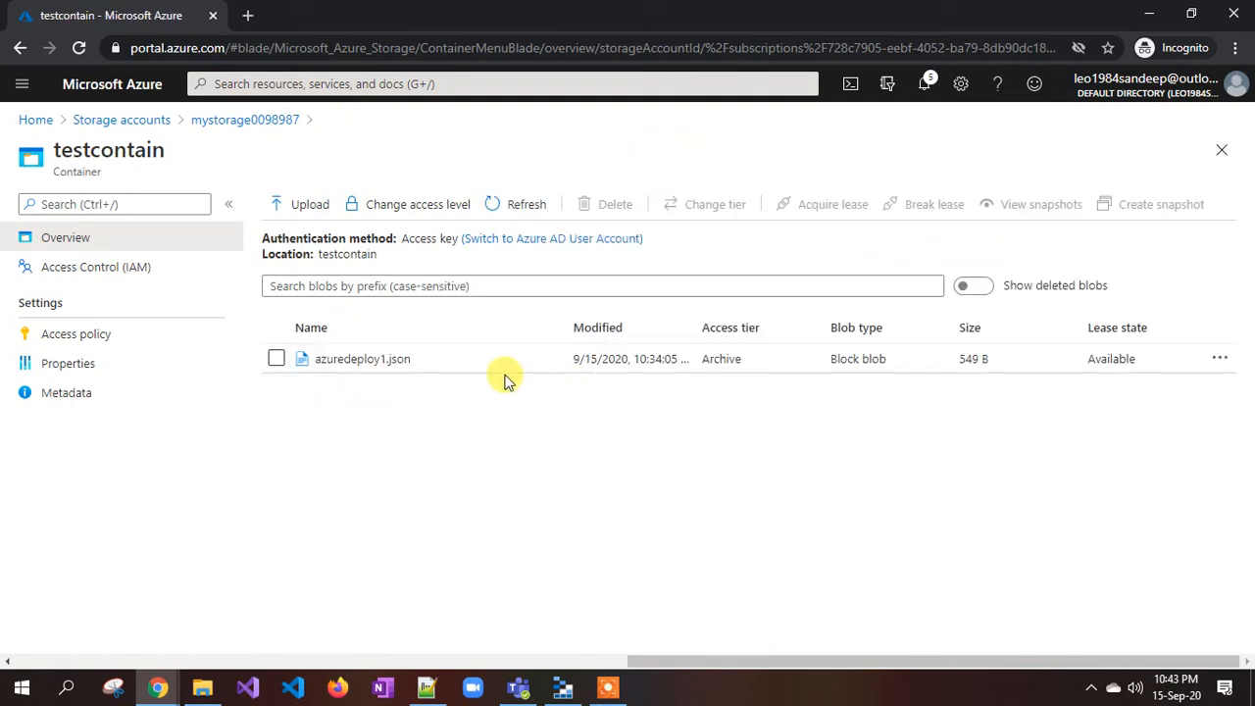
Upload webapp.json from the Desktop folder to the testcontain container and close the upload form.
left_click(306, 208)
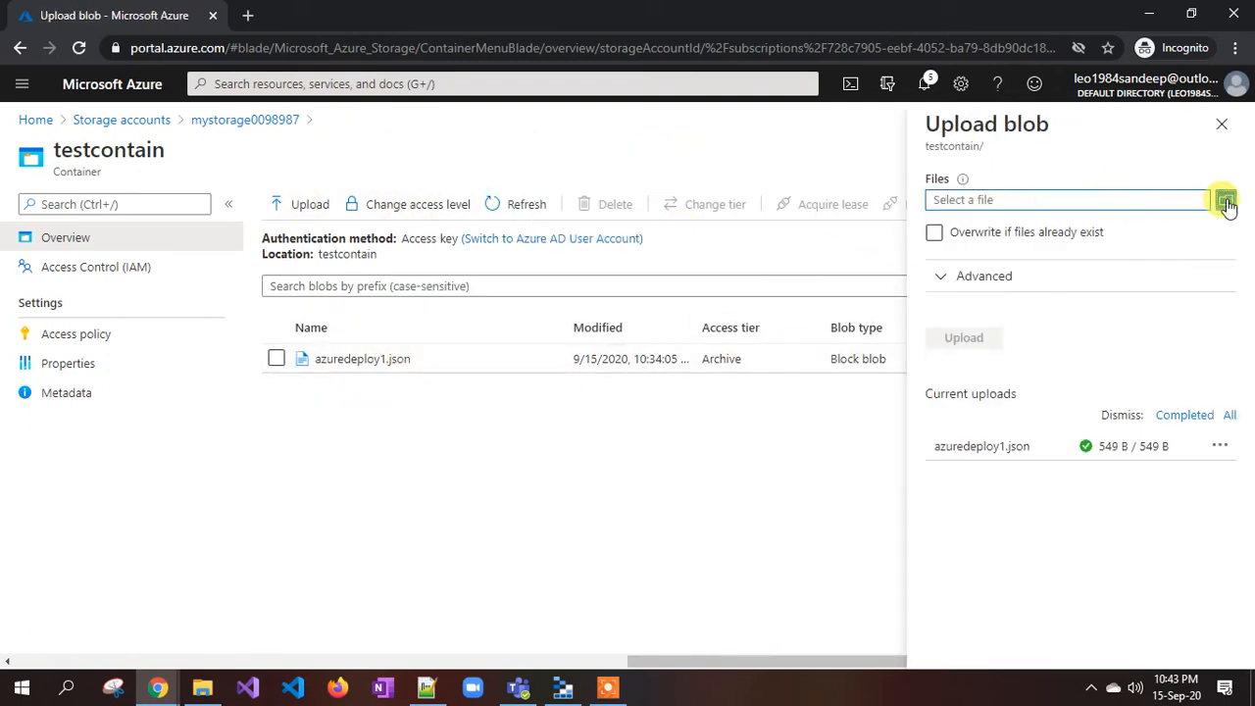
left_click(1225, 201)
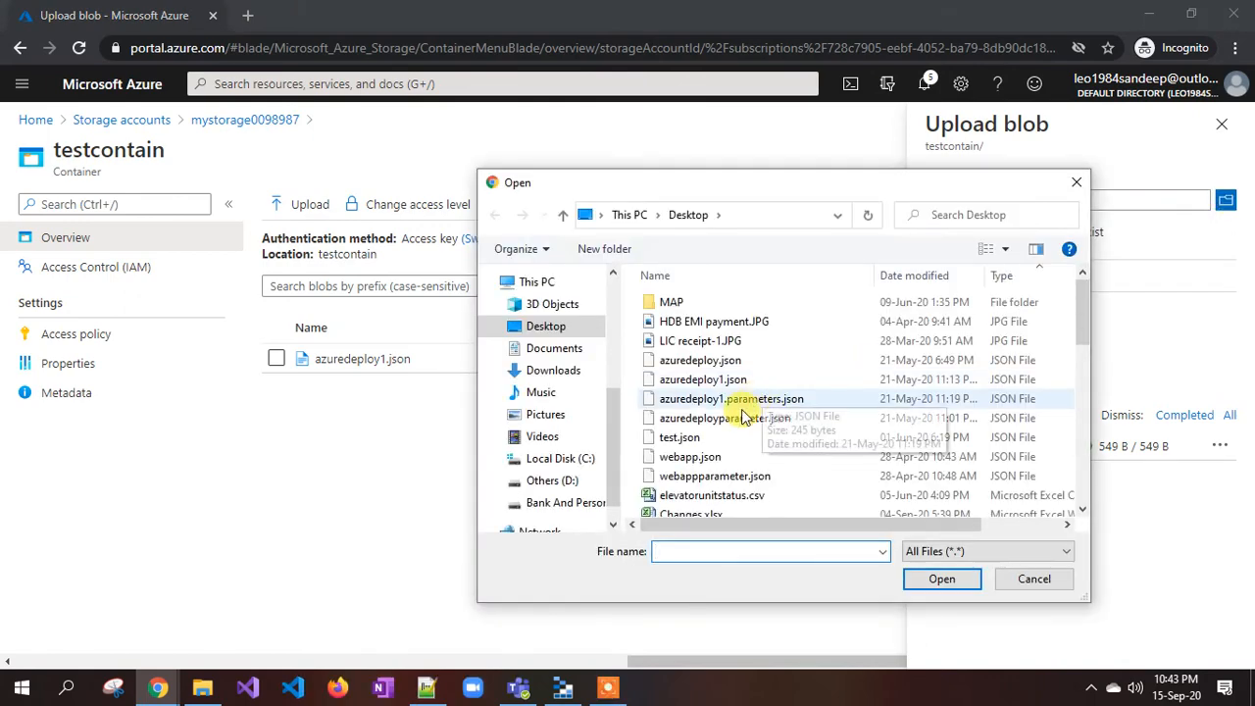
left_click(692, 456)
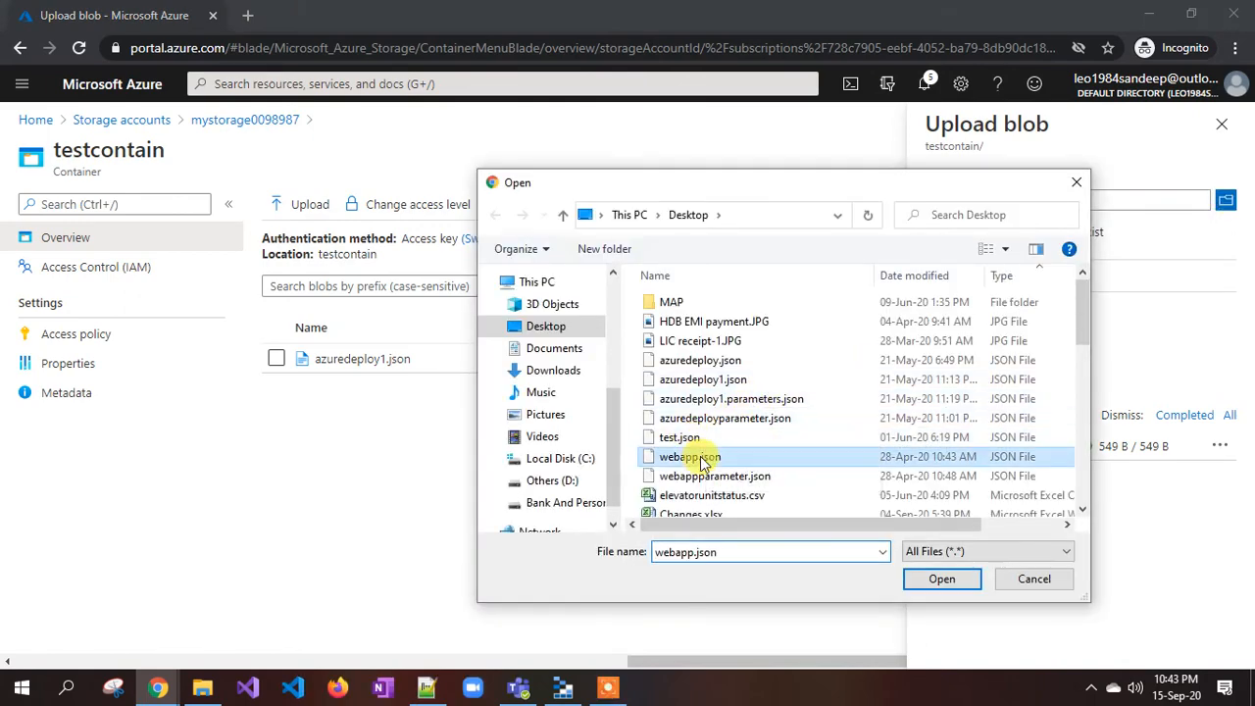
left_click(939, 580)
left_click(965, 338)
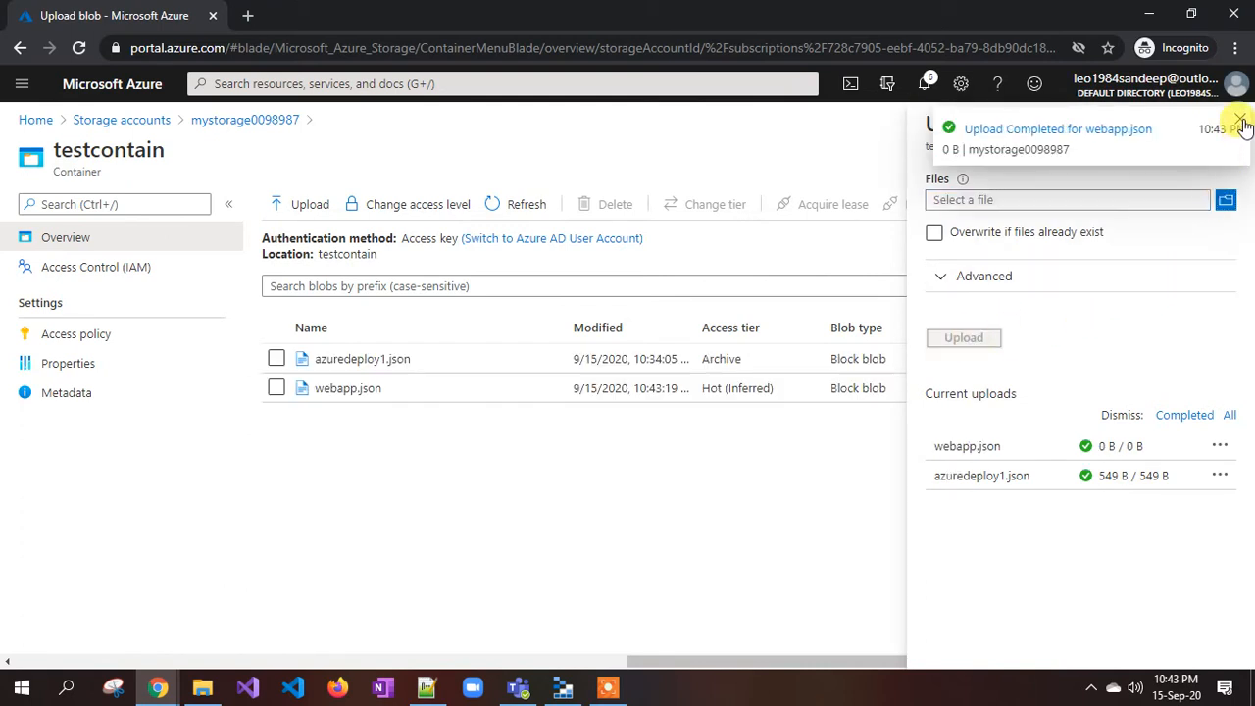
left_click(1241, 122)
left_click(1225, 137)
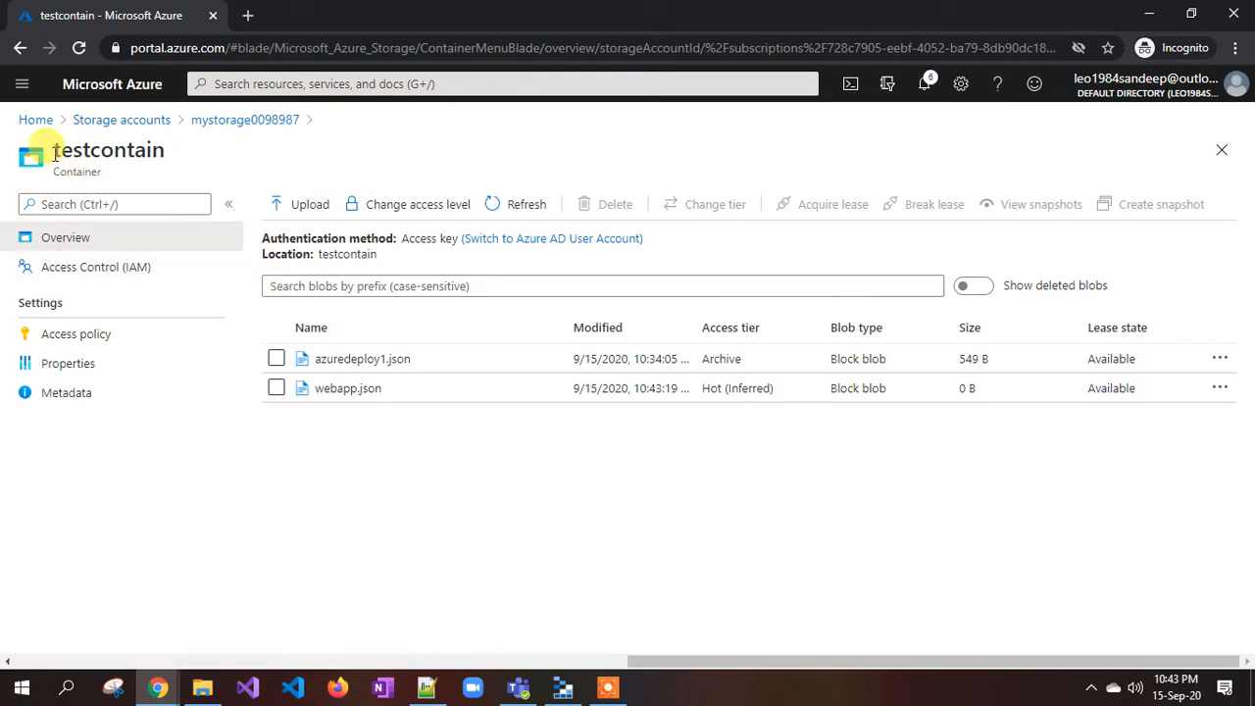
Open the Generate SAS settings of the webapp.json blob and examine the permission, validity period, IP address and protocol options.
left_click_drag(53, 152, 131, 157)
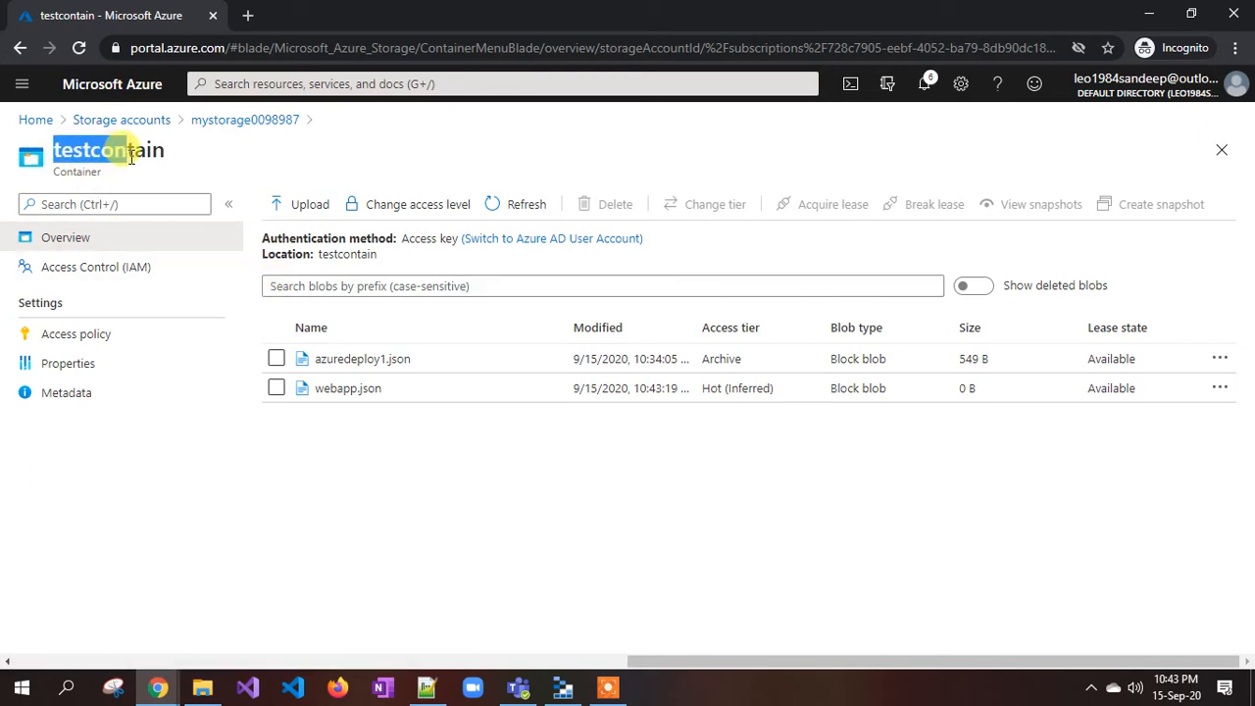
left_click(349, 388)
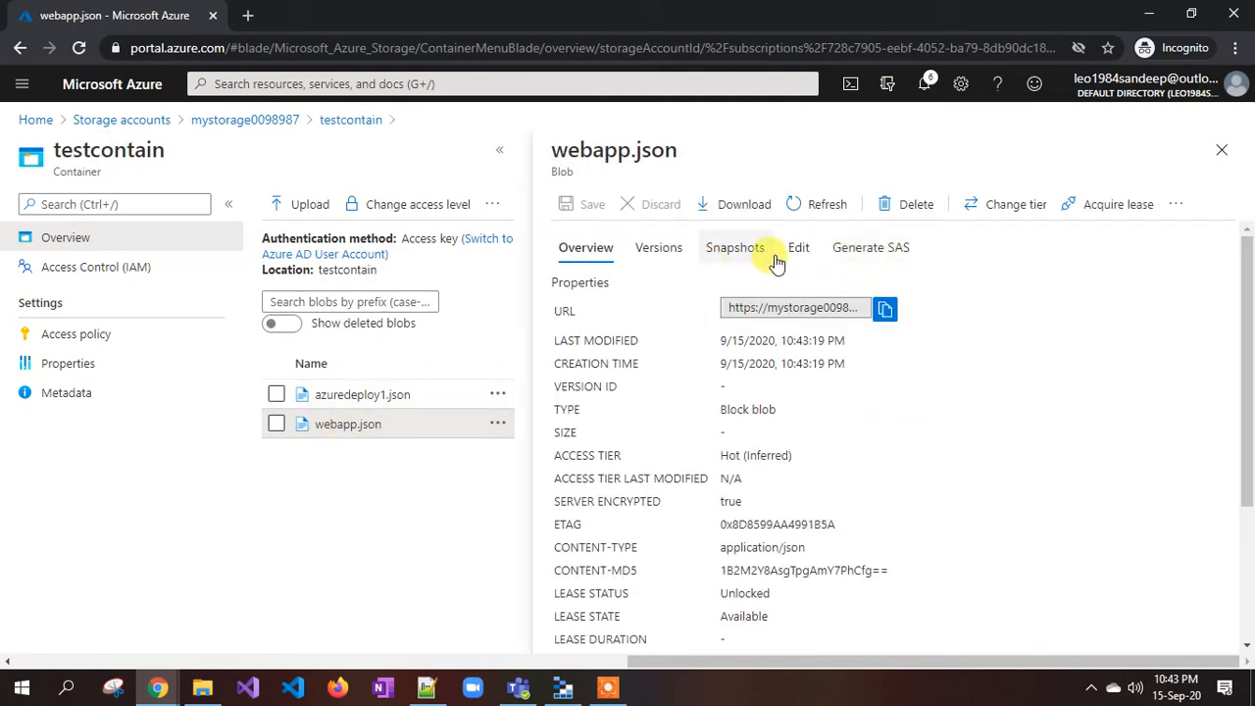
left_click(863, 251)
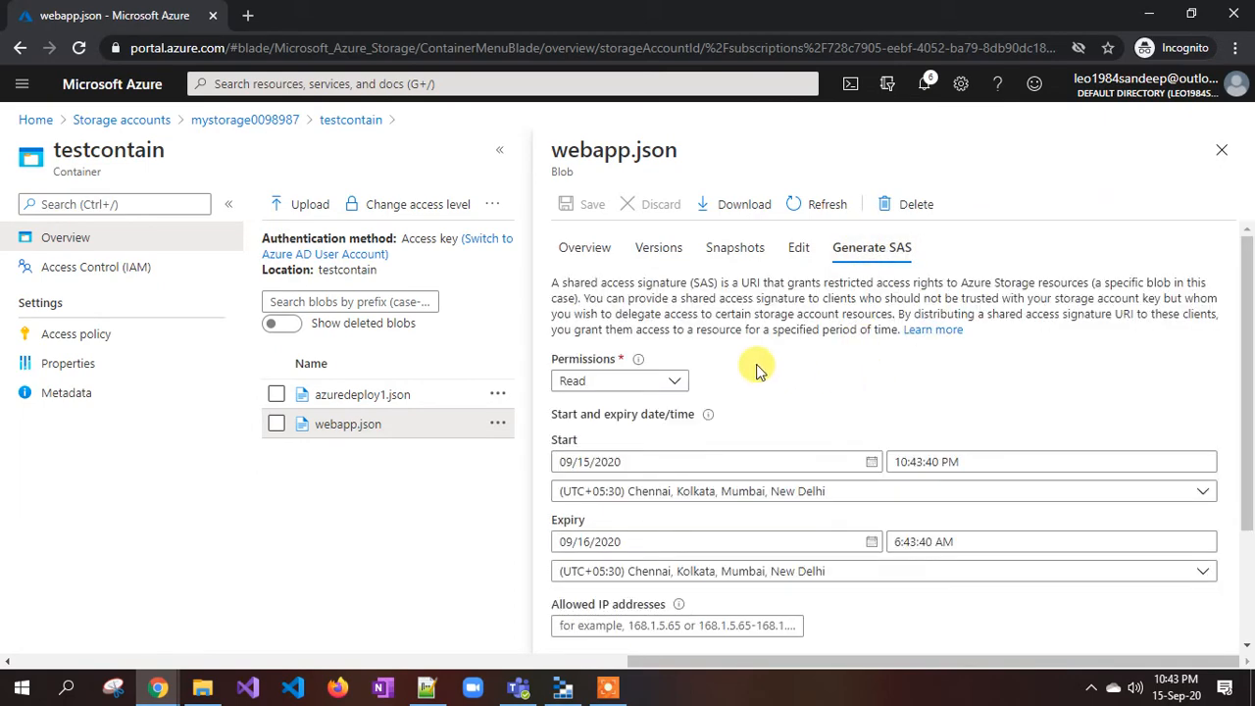
scroll(790, 305, "down", 1)
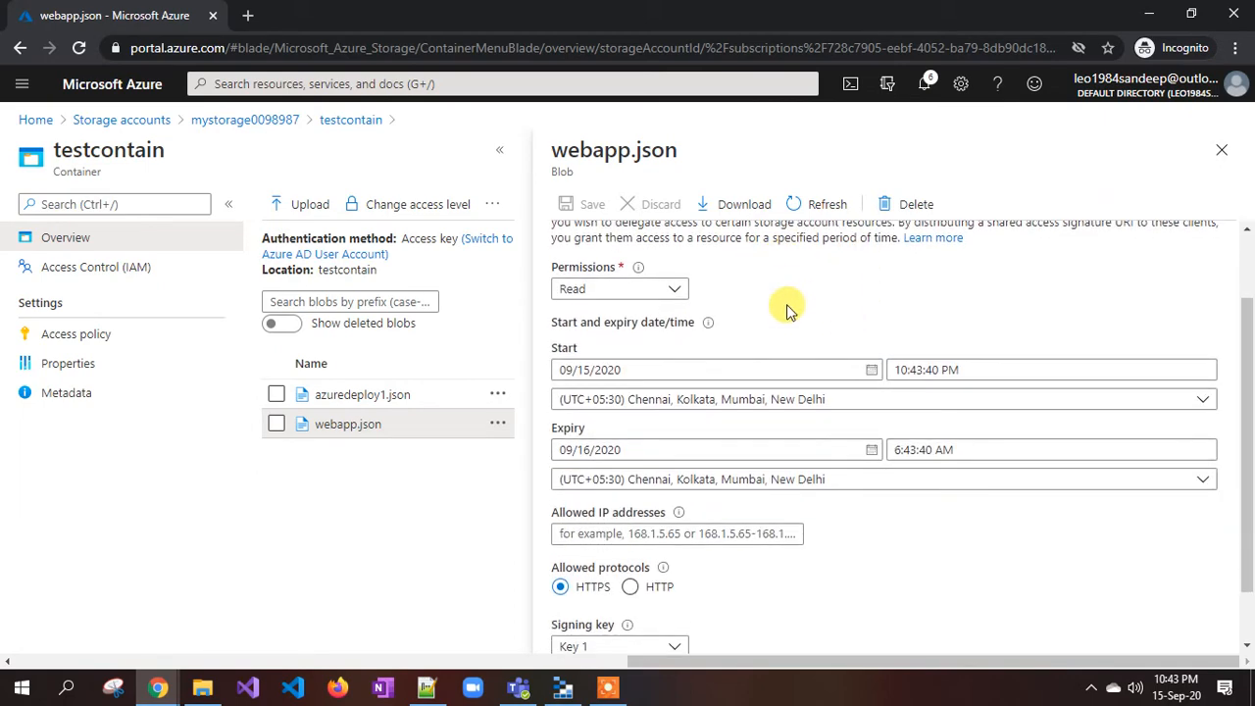
scroll(786, 304, "up", 1)
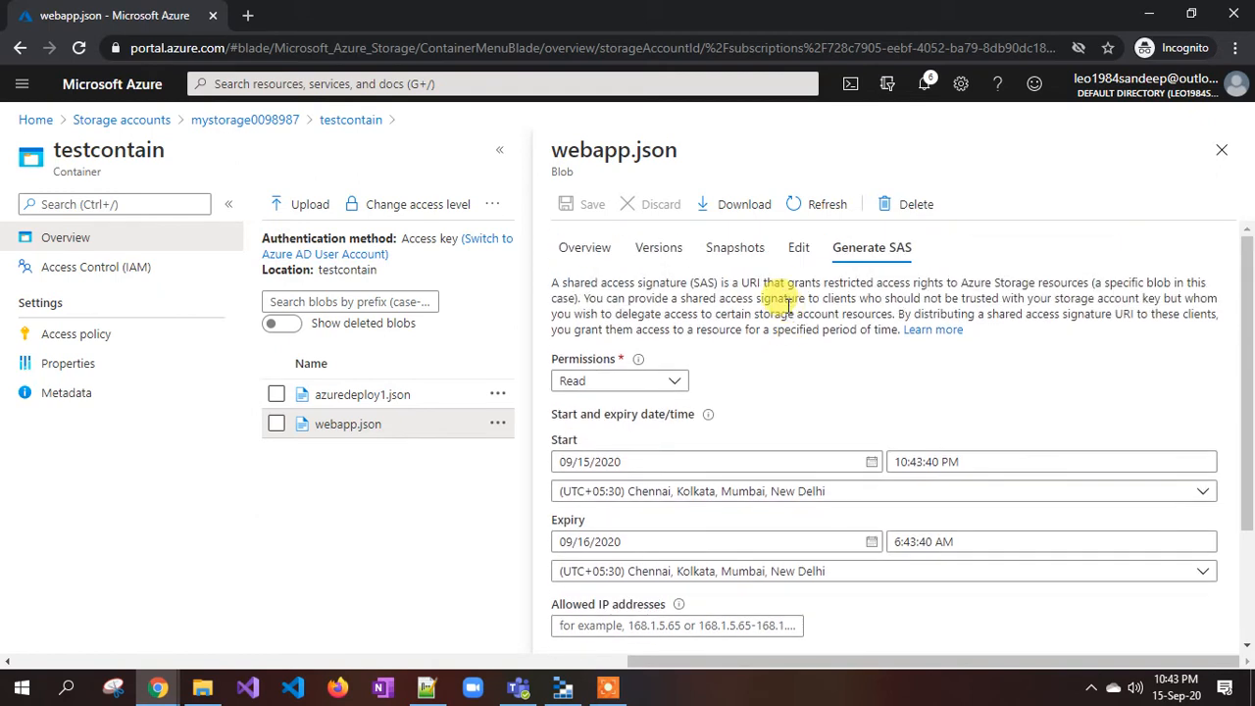
scroll(790, 305, "down", 1)
left_click(649, 290)
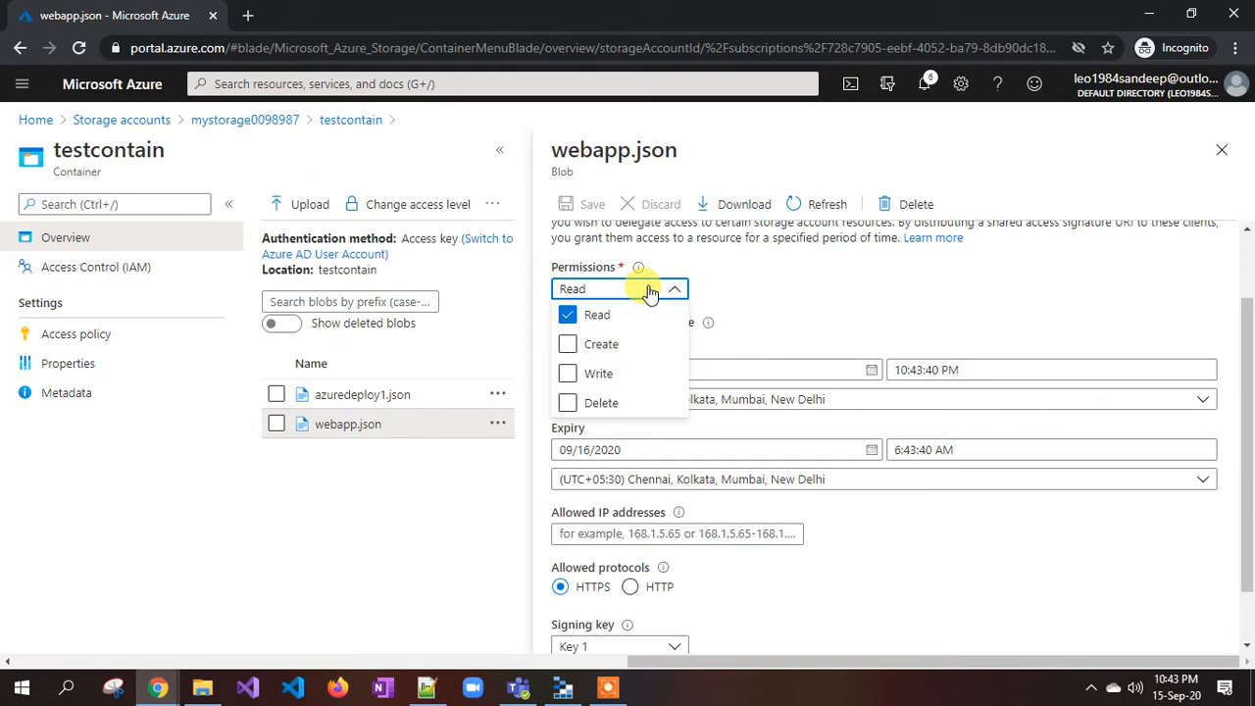
left_click(794, 304)
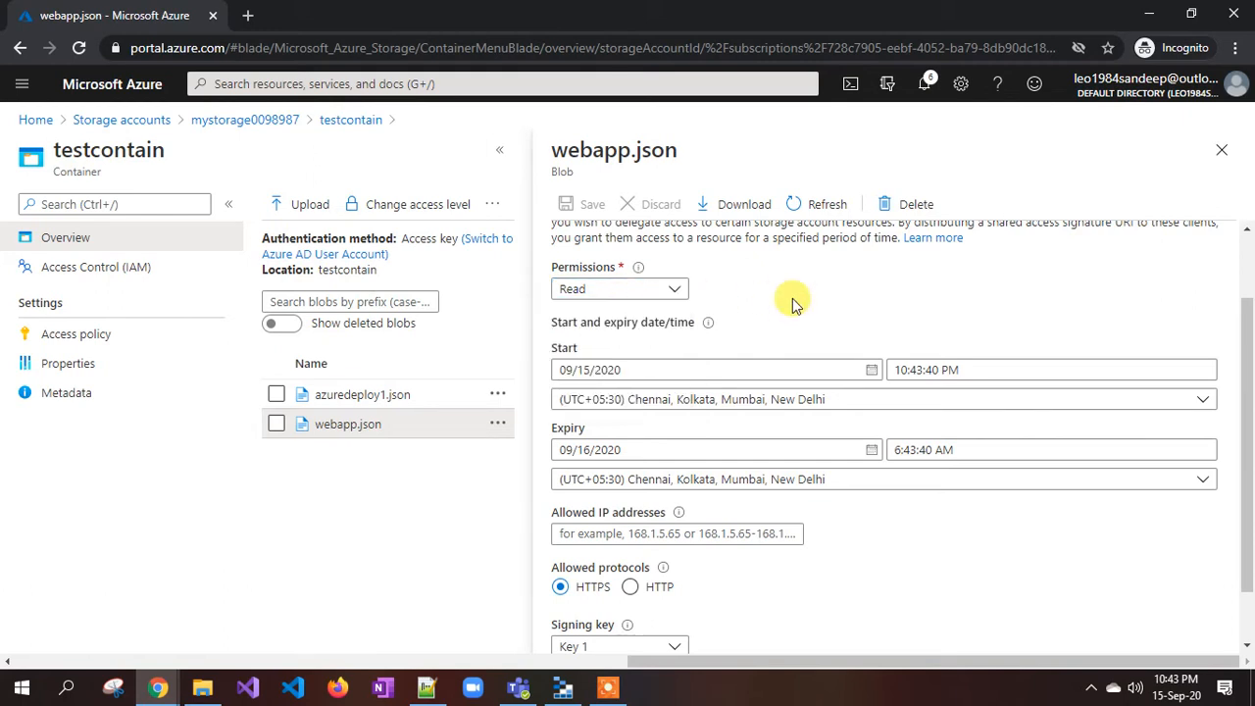
scroll(794, 304, "up", 1)
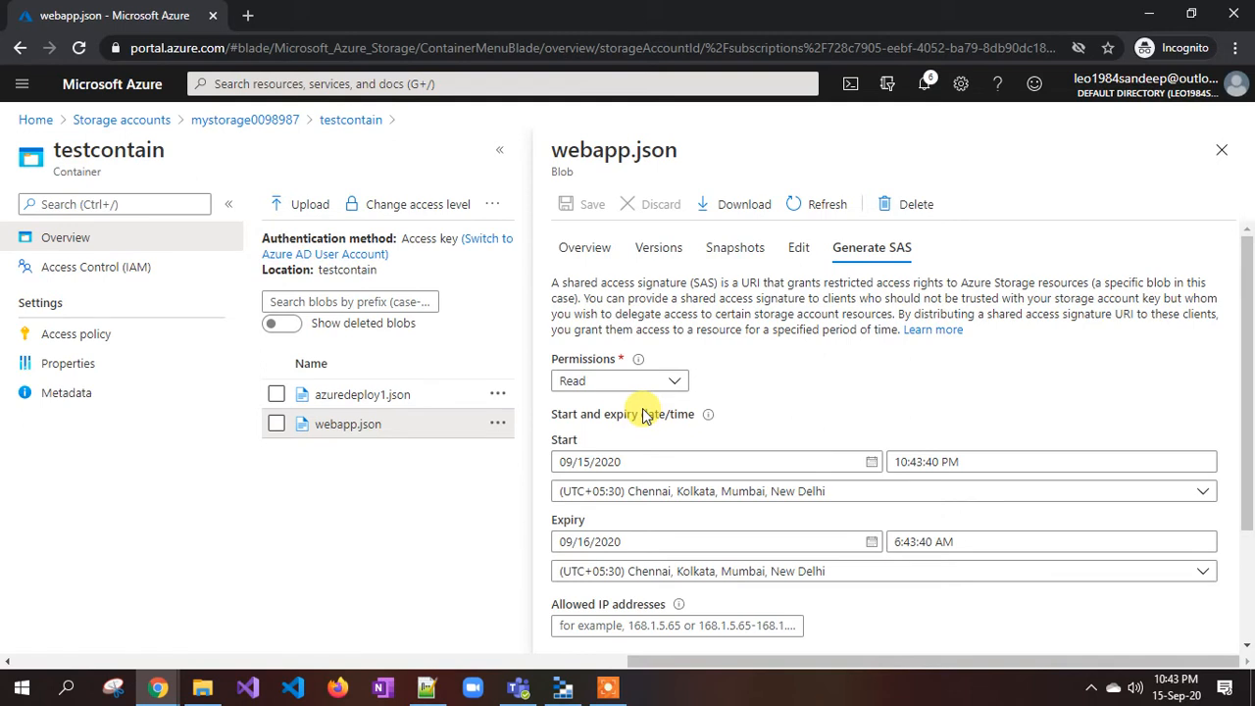
Copy the webapp.json blob's URL from its overview and open it in a new browser tab.
left_click(247, 15)
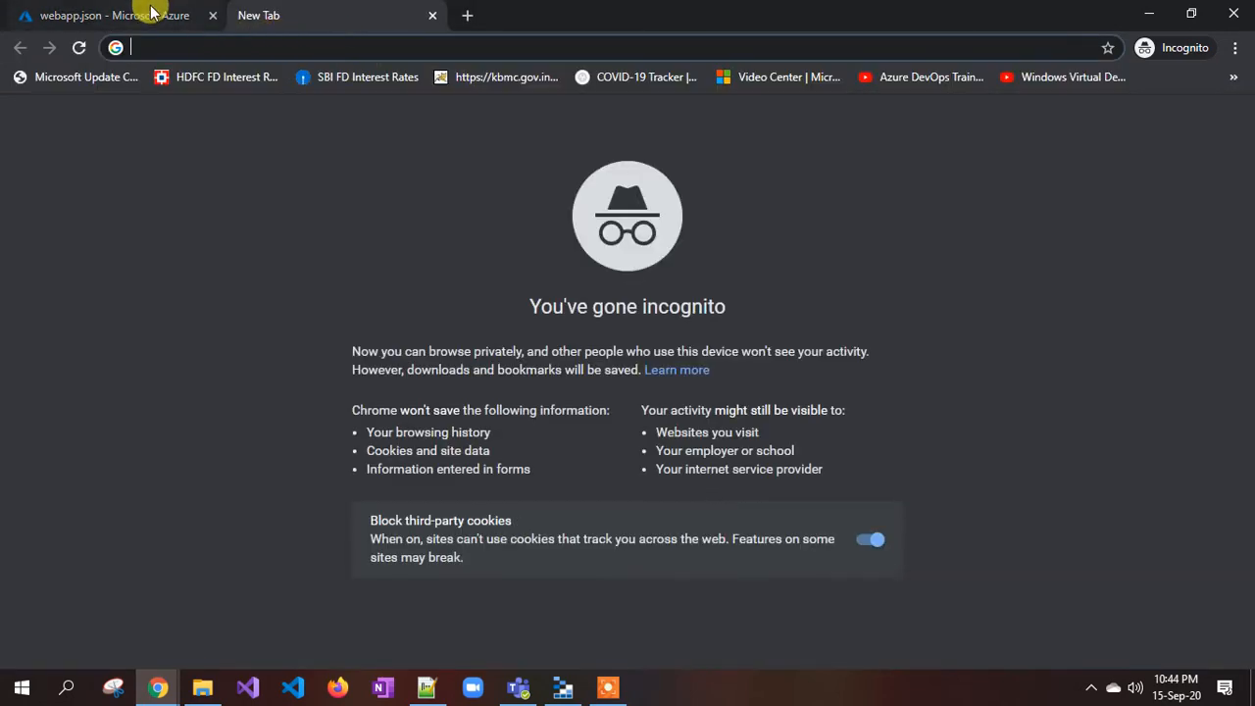
left_click(152, 12)
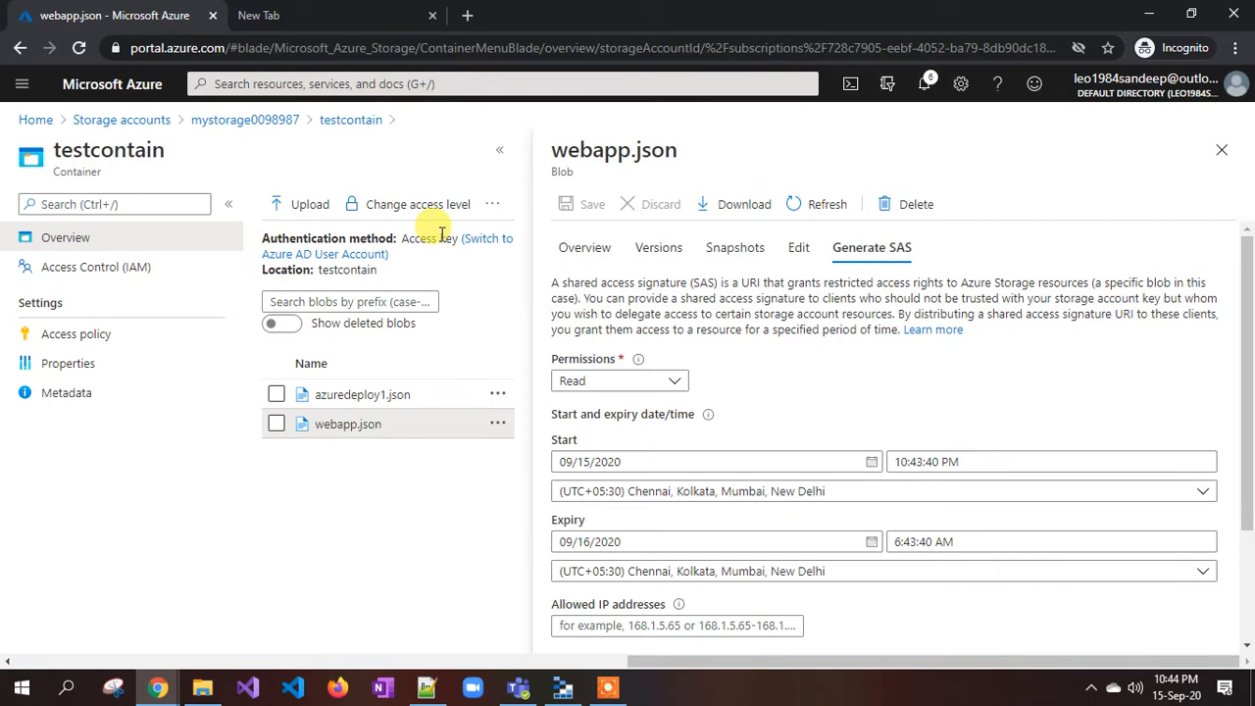
left_click(581, 247)
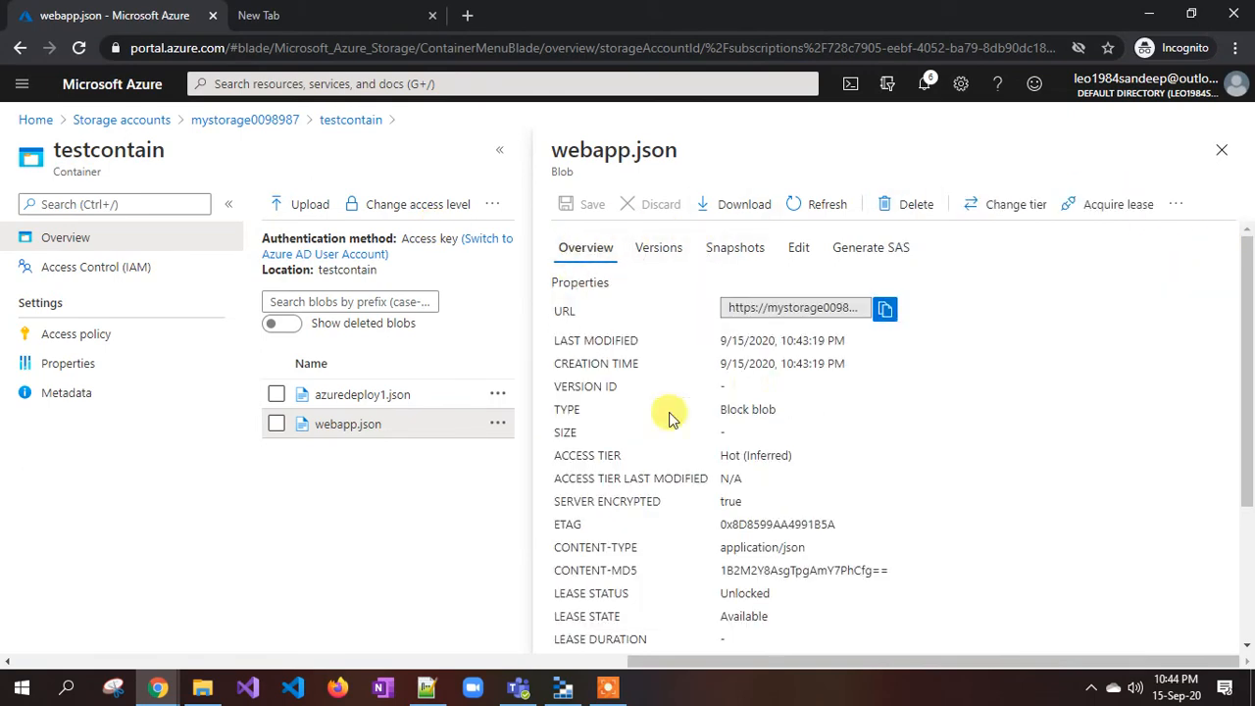
left_click(885, 309)
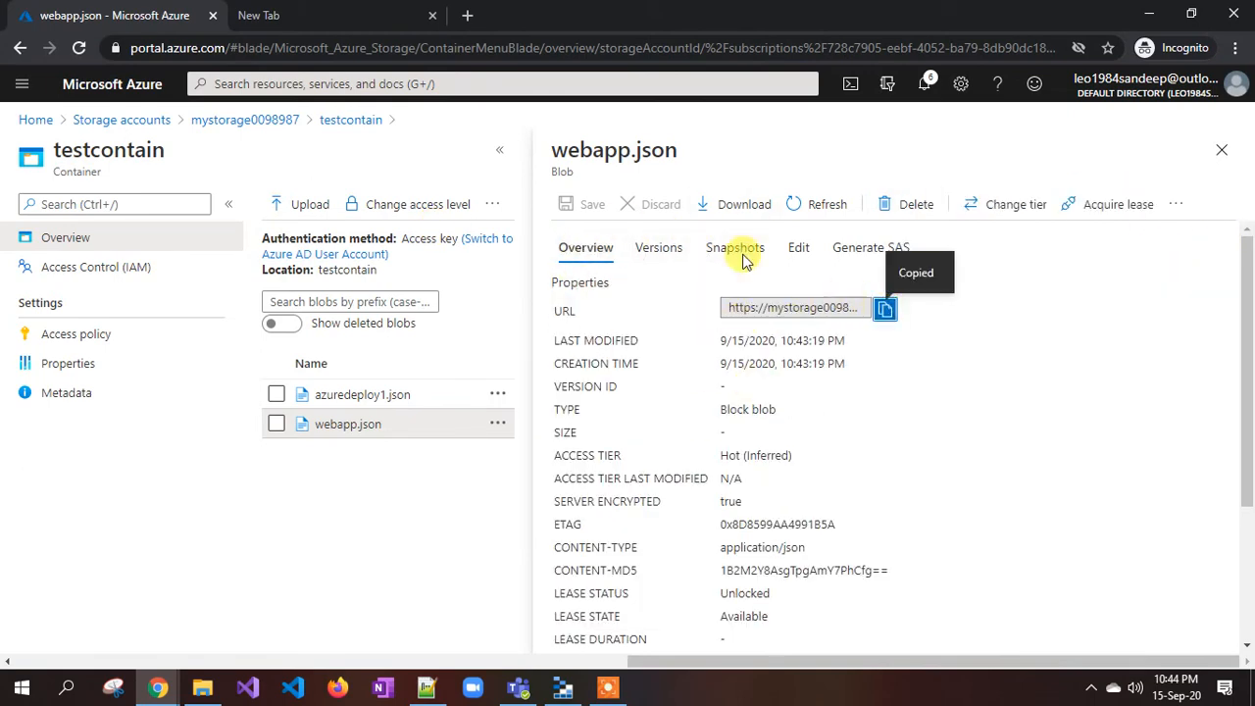
left_click(389, 15)
key("ctrl+v")
key("Return")
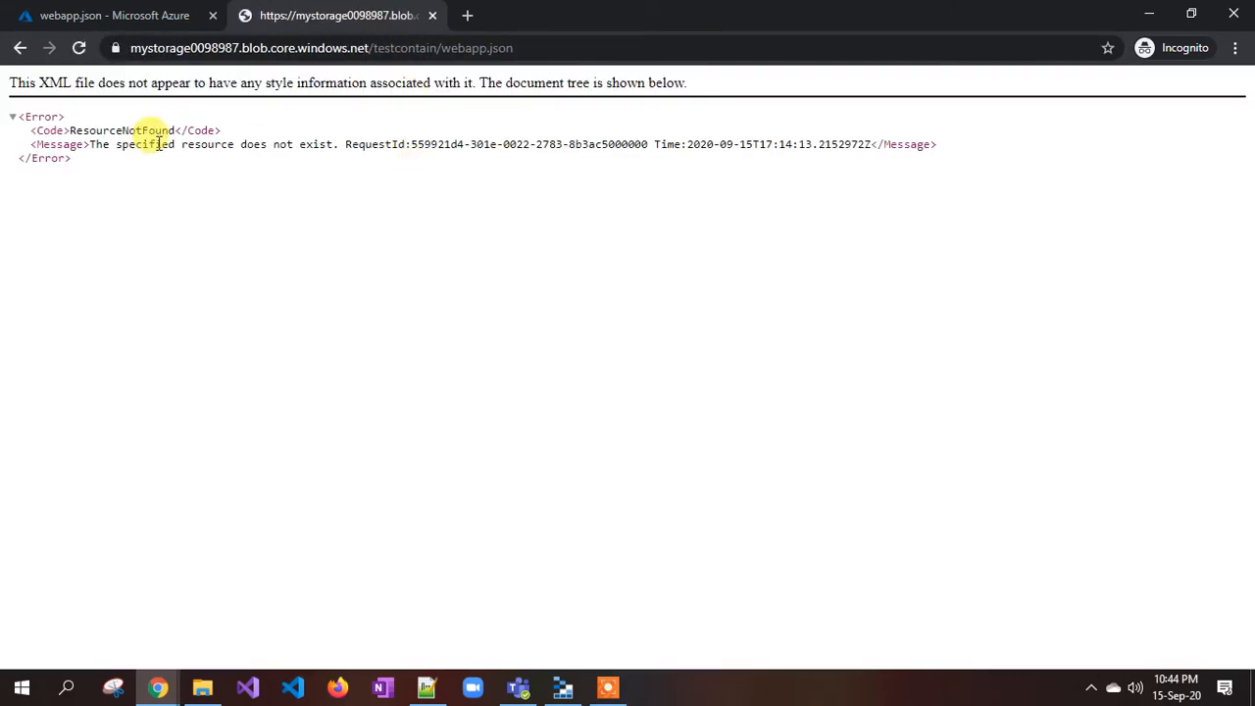
Return to the testcontain container in the portal and set its public access level to Blob (anonymous read access for blobs only).
left_click(165, 20)
left_click(1220, 147)
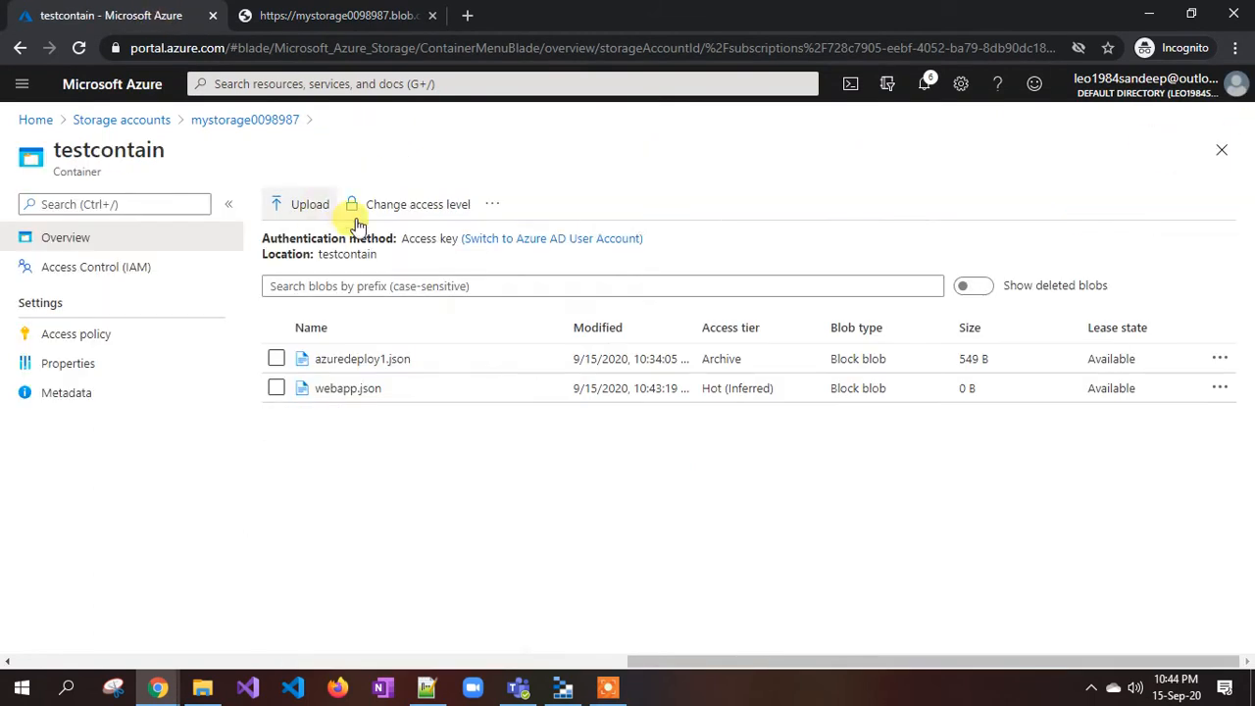
left_click(277, 389)
left_click(419, 205)
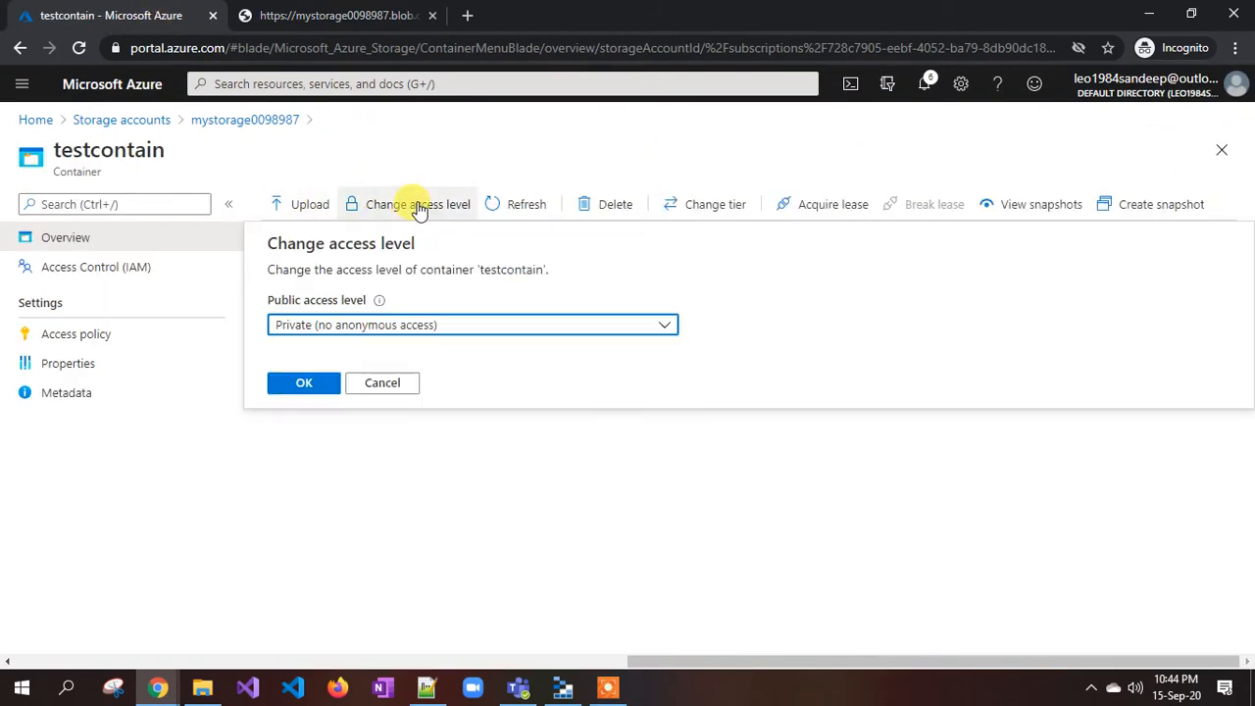
left_click(324, 327)
left_click(320, 378)
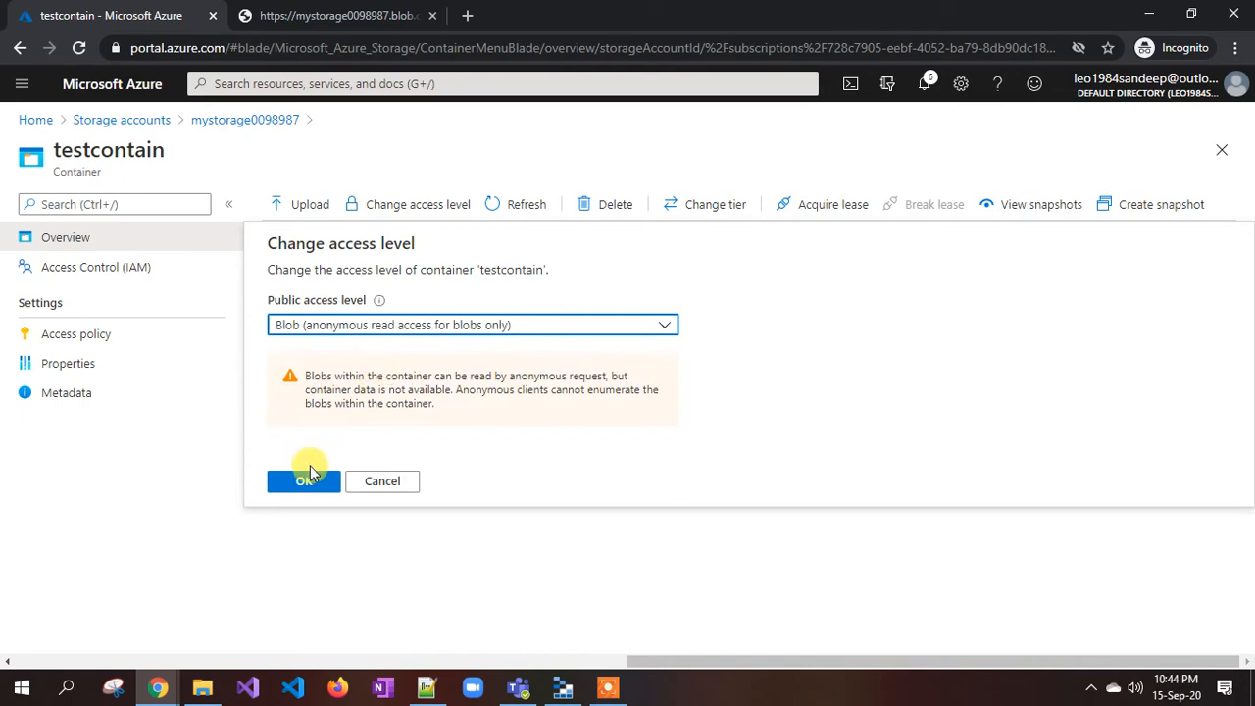
left_click(305, 480)
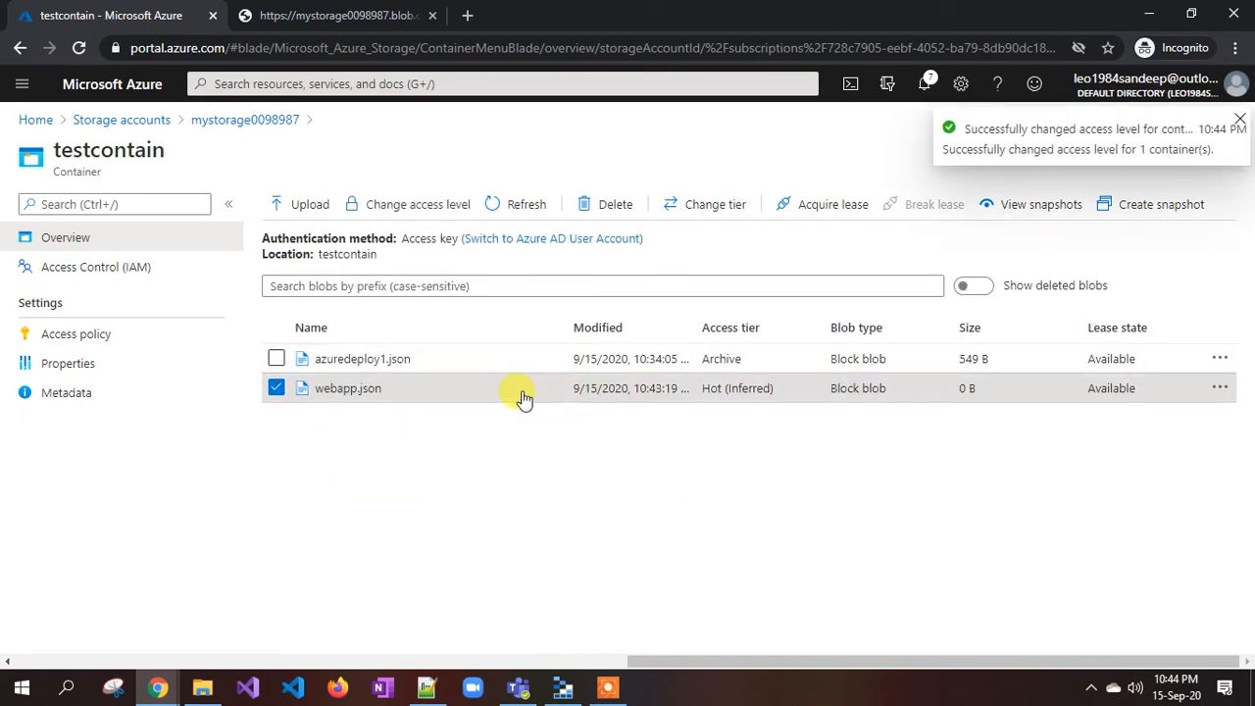
Copy the webapp.json blob's URL again and load it in the already open second browser tab.
left_click(343, 391)
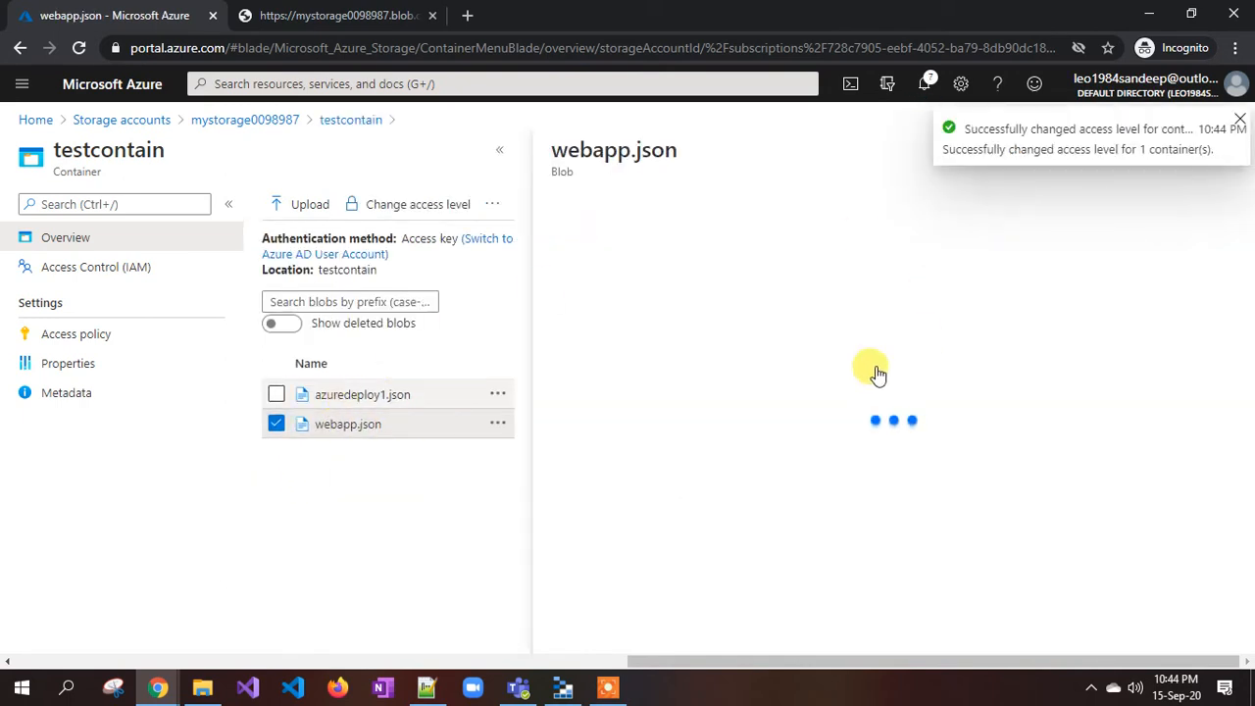
left_click(885, 310)
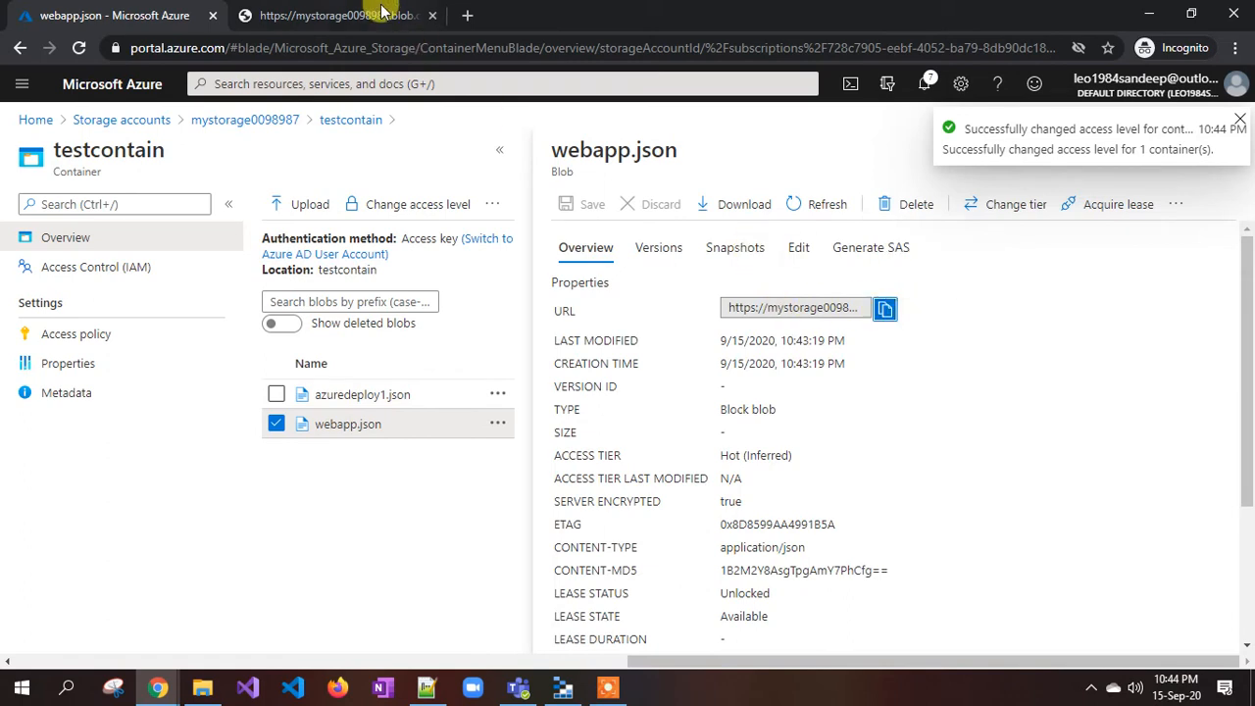
left_click(382, 10)
left_click(370, 48)
key("ctrl+v")
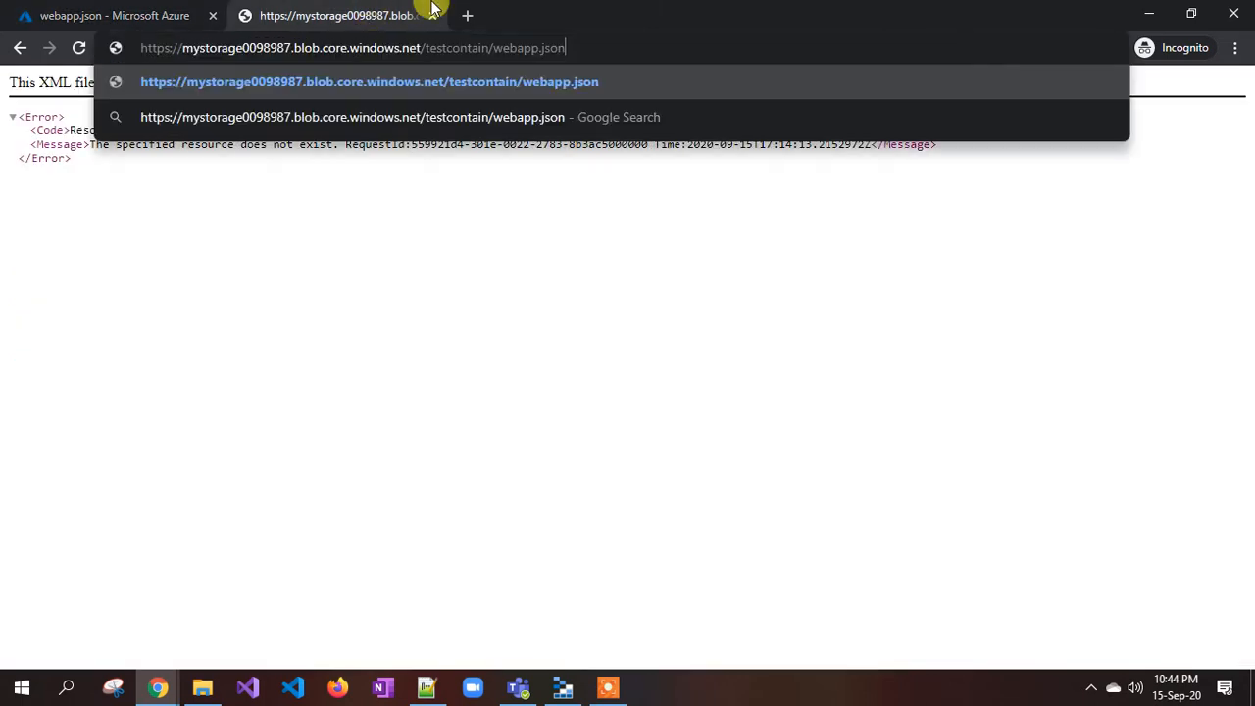
key("Return")
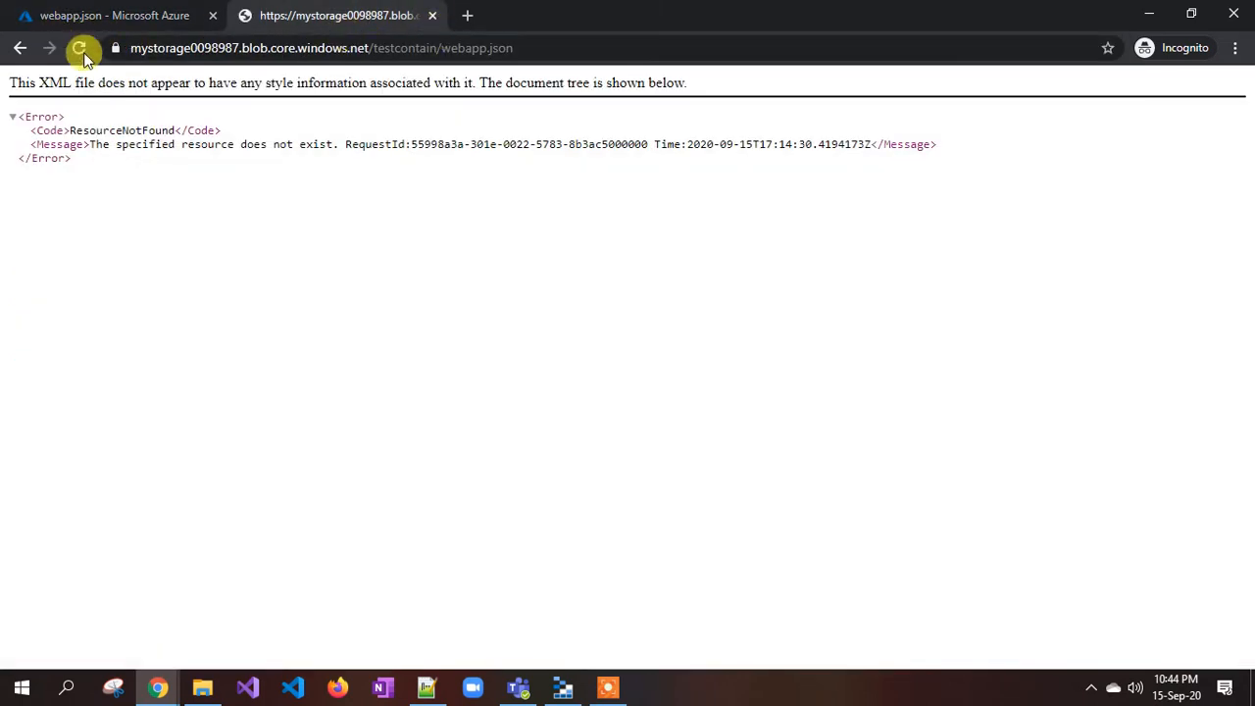
Reload the webapp.json blob's page several times to retest anonymous access to it.
left_click(80, 51)
left_click(78, 49)
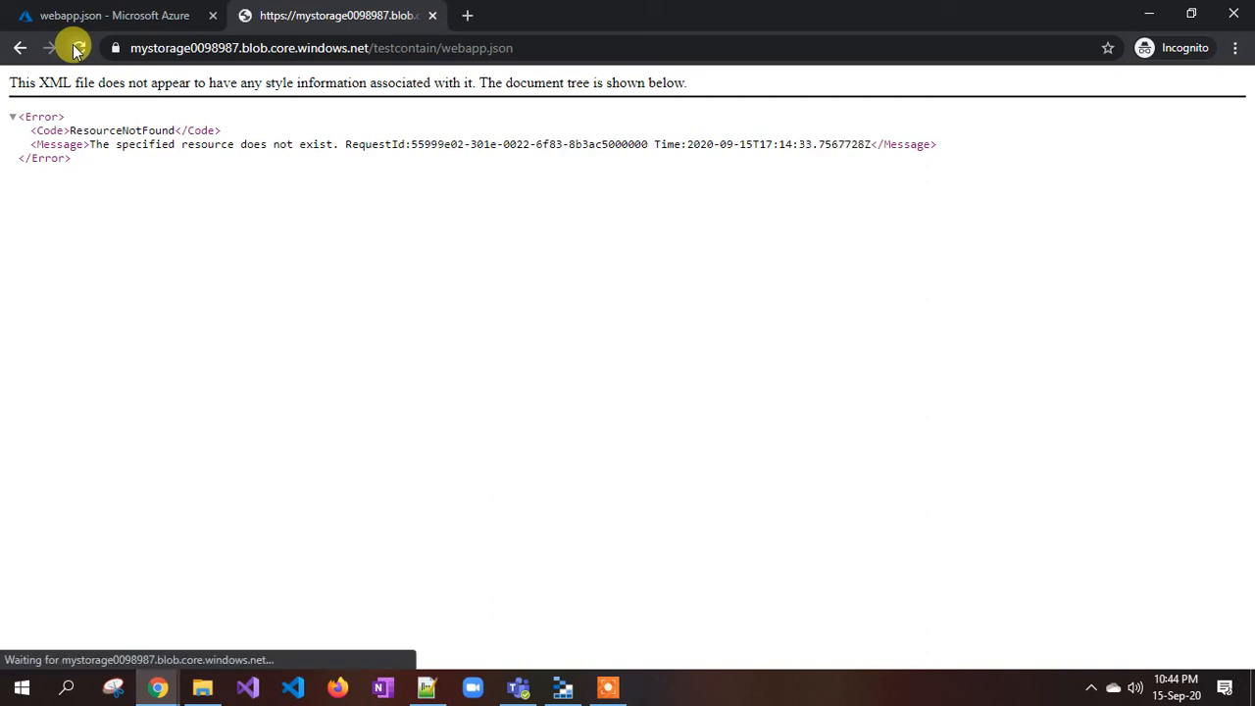
left_click(78, 51)
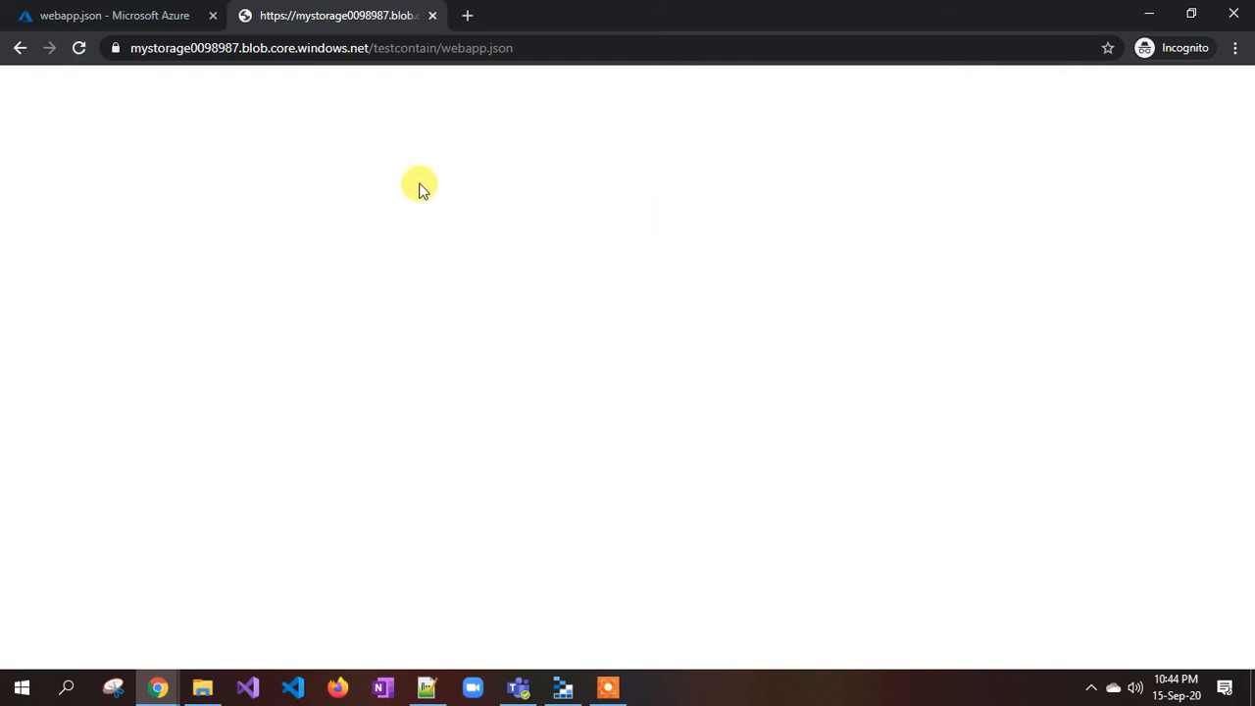
left_click(78, 47)
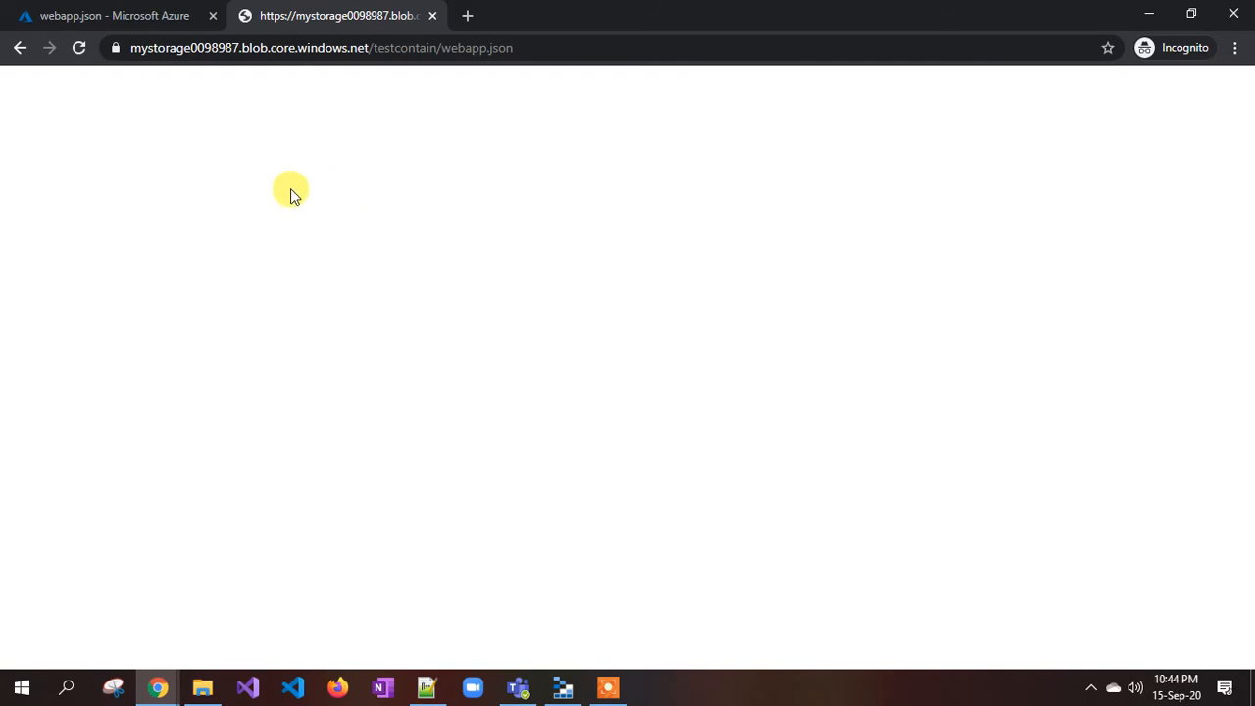
Switch to the regular, non-incognito Chrome window and load the copied webapp.json blob URL in a new tab.
mouse_move(157, 686)
left_click(112, 540)
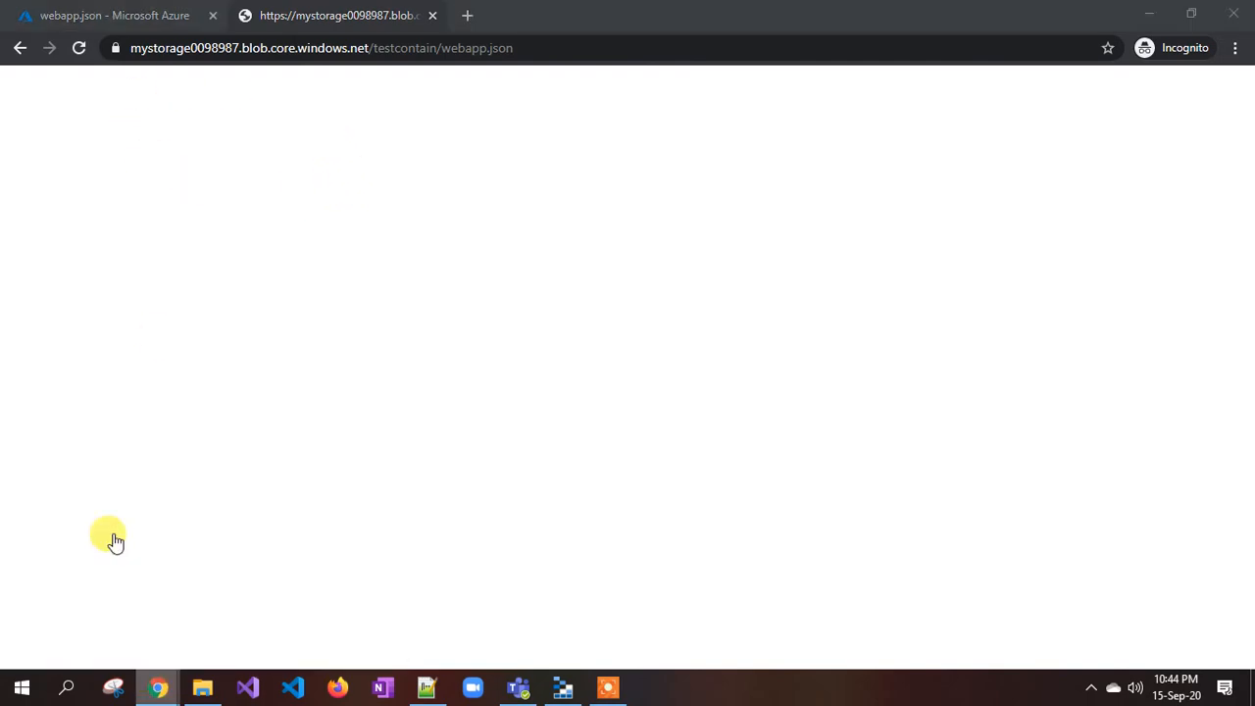
left_click(461, 16)
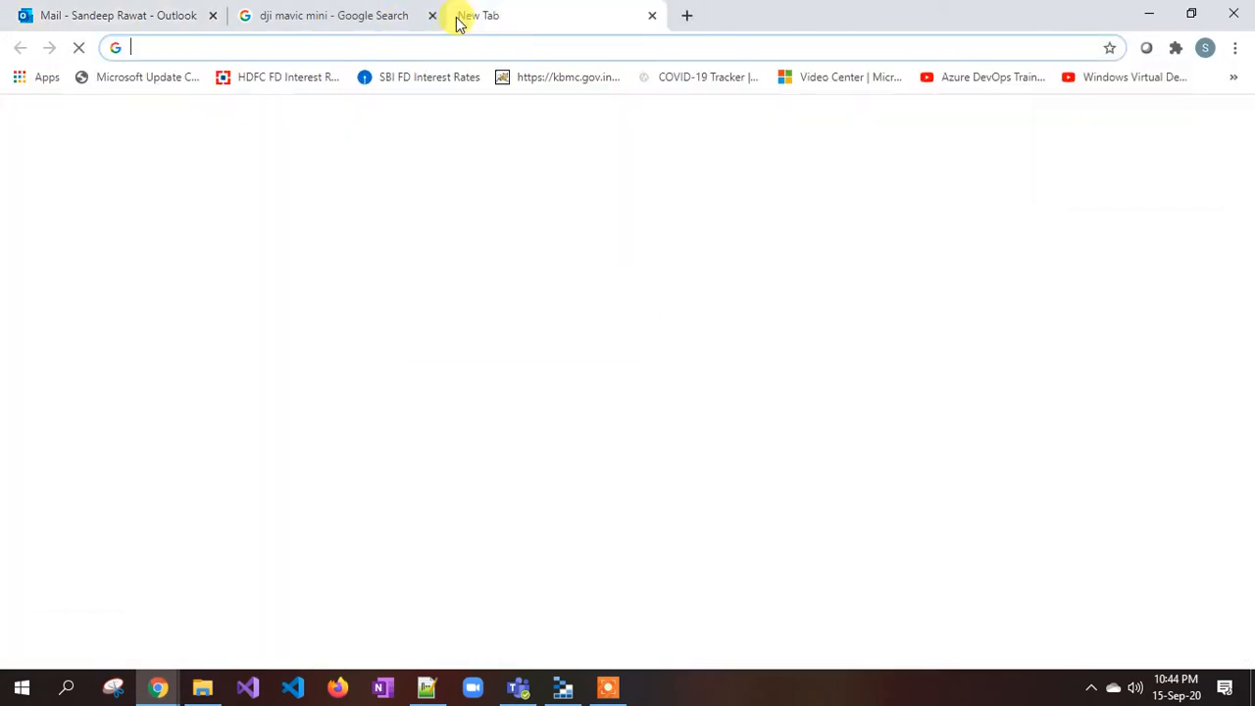
key("ctrl+v")
key("Return")
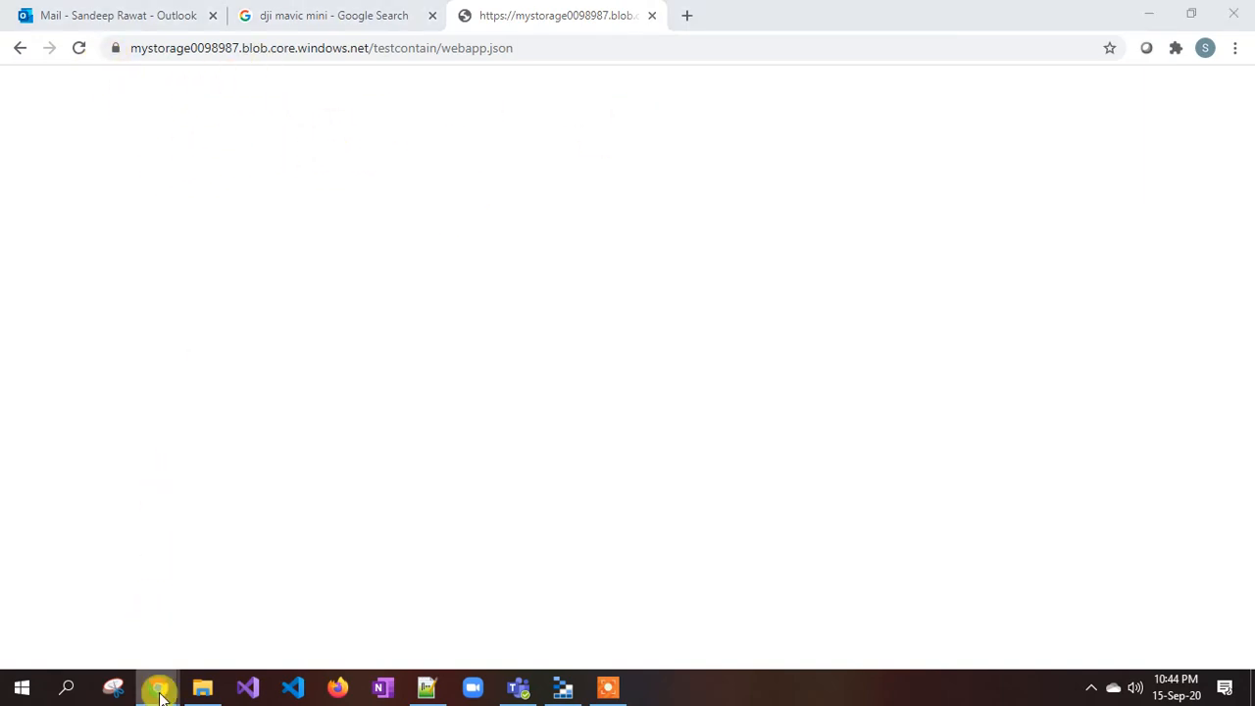
Return to the incognito portal window, close the blob's details and set the testcontain container's public access level to Private.
mouse_move(158, 686)
left_click(289, 635)
left_click(124, 13)
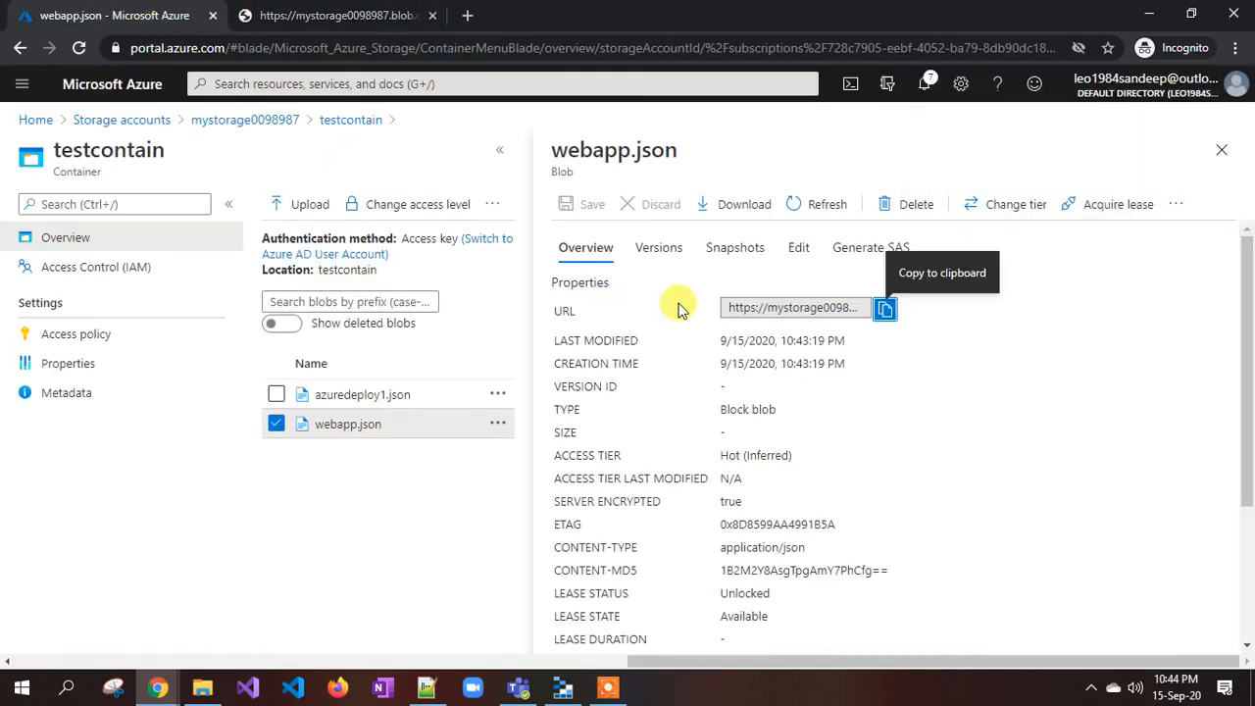
left_click(1222, 150)
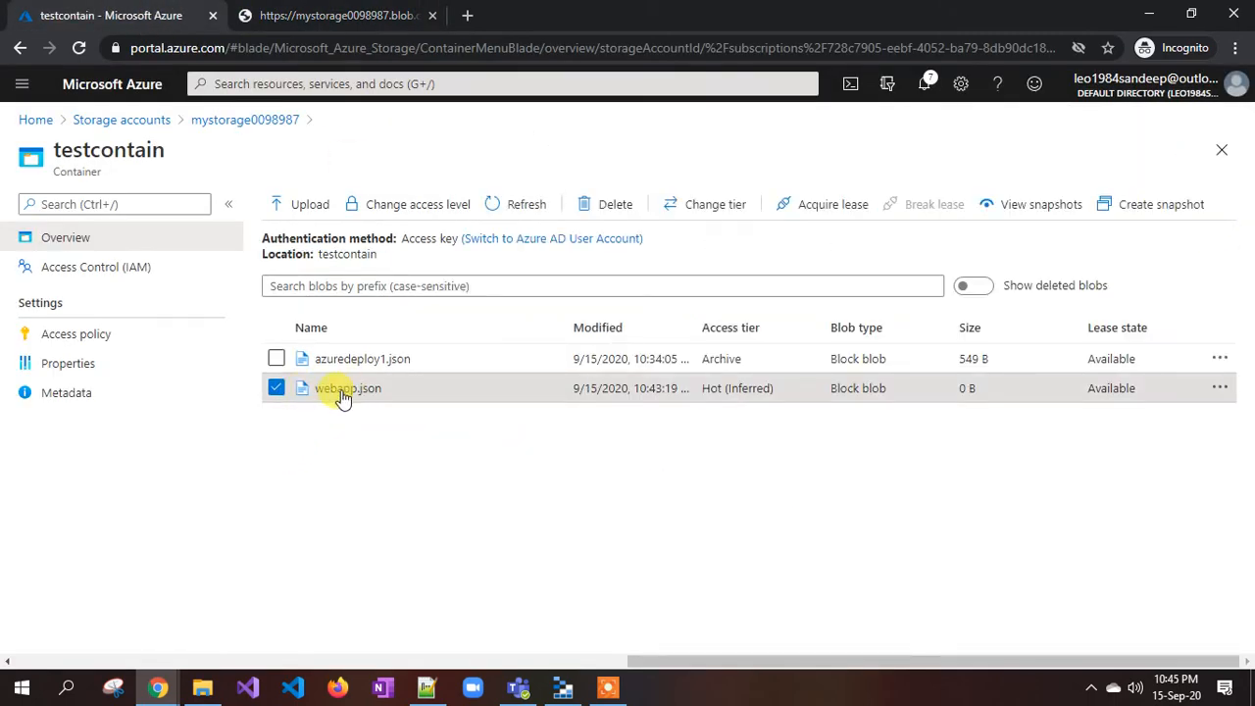
left_click(418, 206)
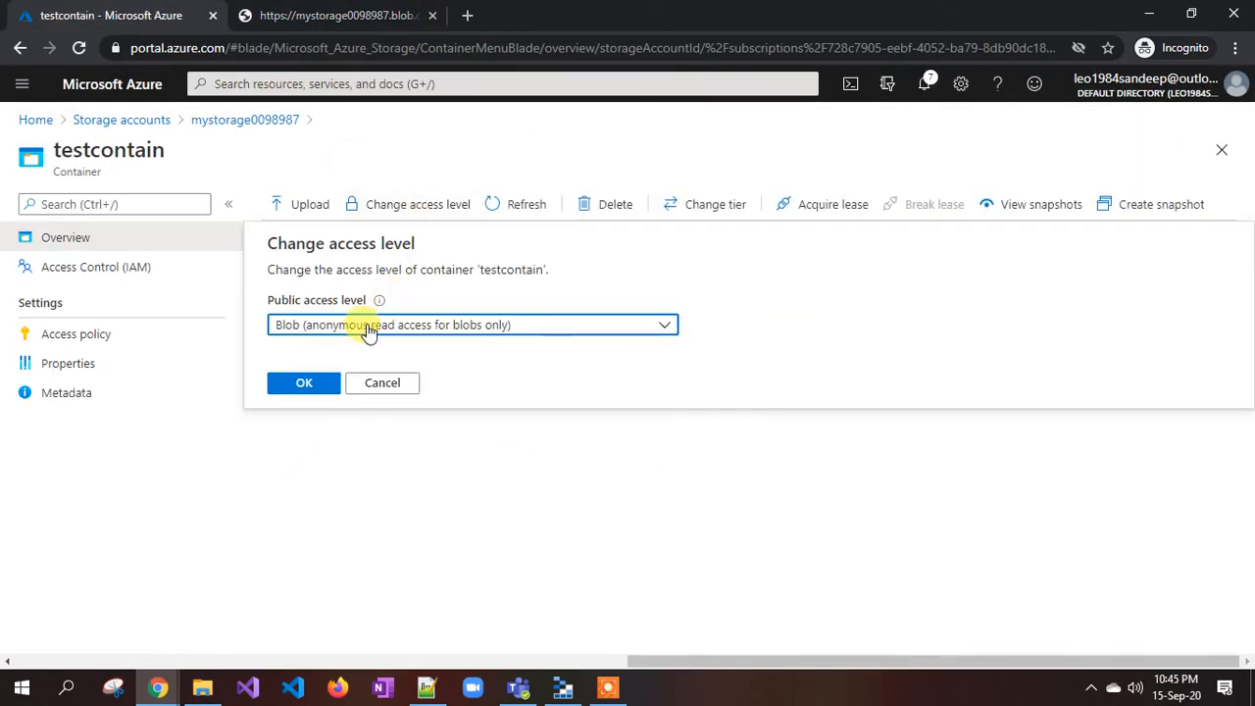
left_click(363, 325)
left_click(327, 354)
left_click(305, 384)
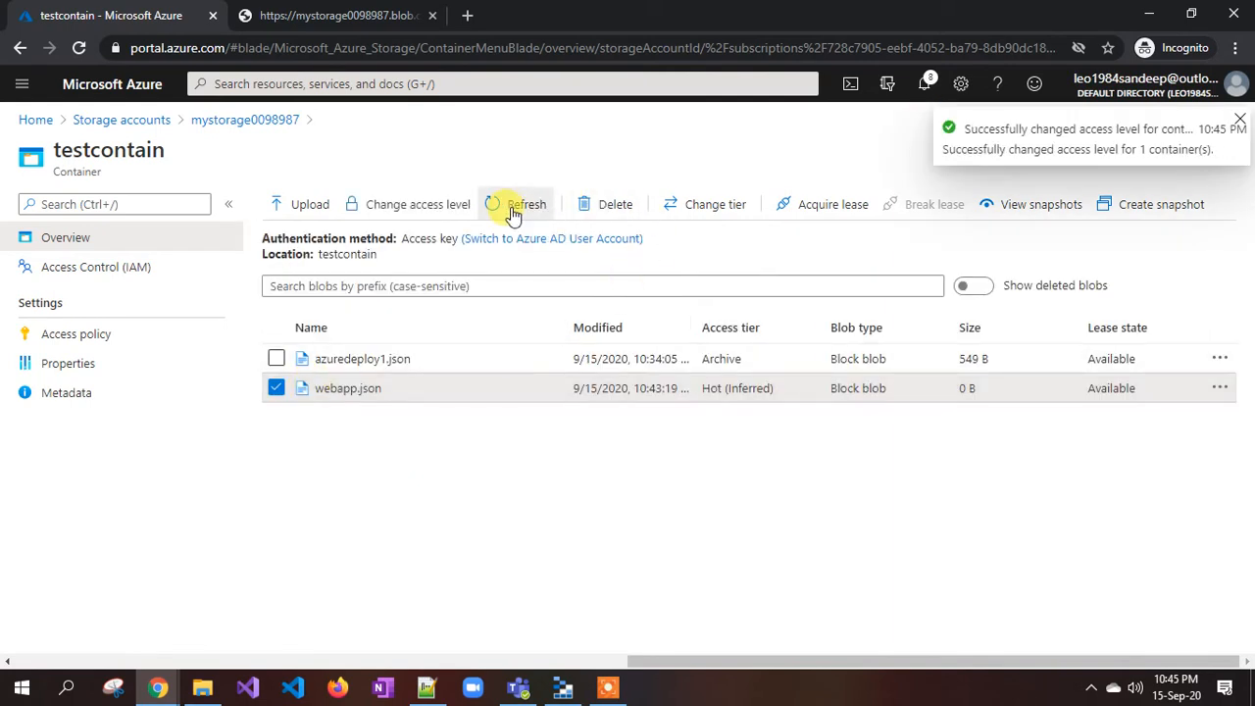
Retest anonymous access to webapp.json by loading its freshly copied URL in a new tab, and close both blob tabs.
left_click(512, 206)
left_click(348, 389)
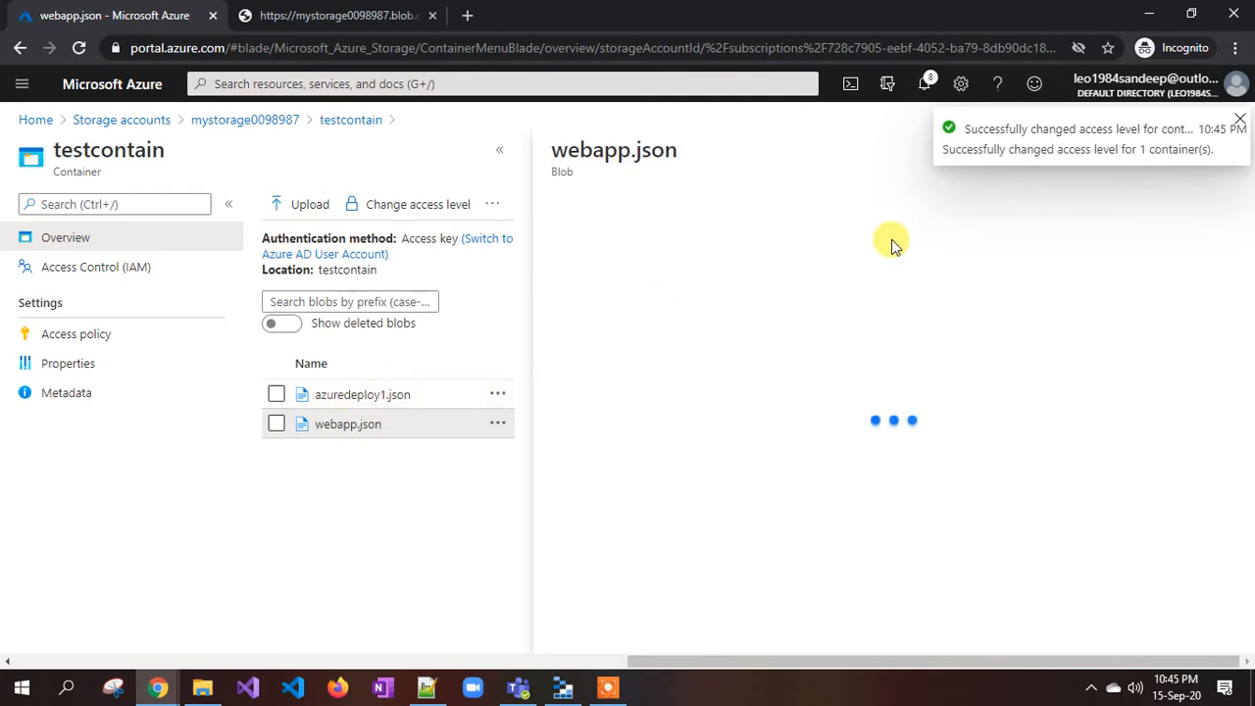
left_click(885, 309)
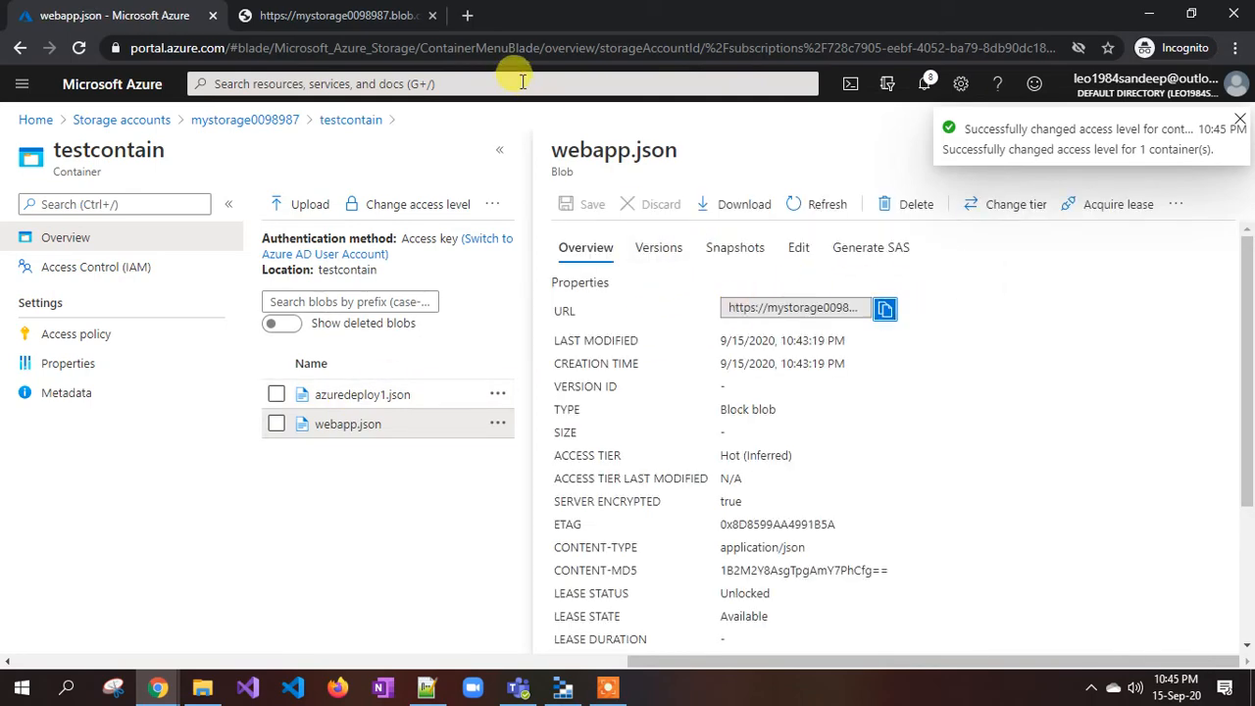
left_click(467, 15)
key("ctrl+v")
key("Return")
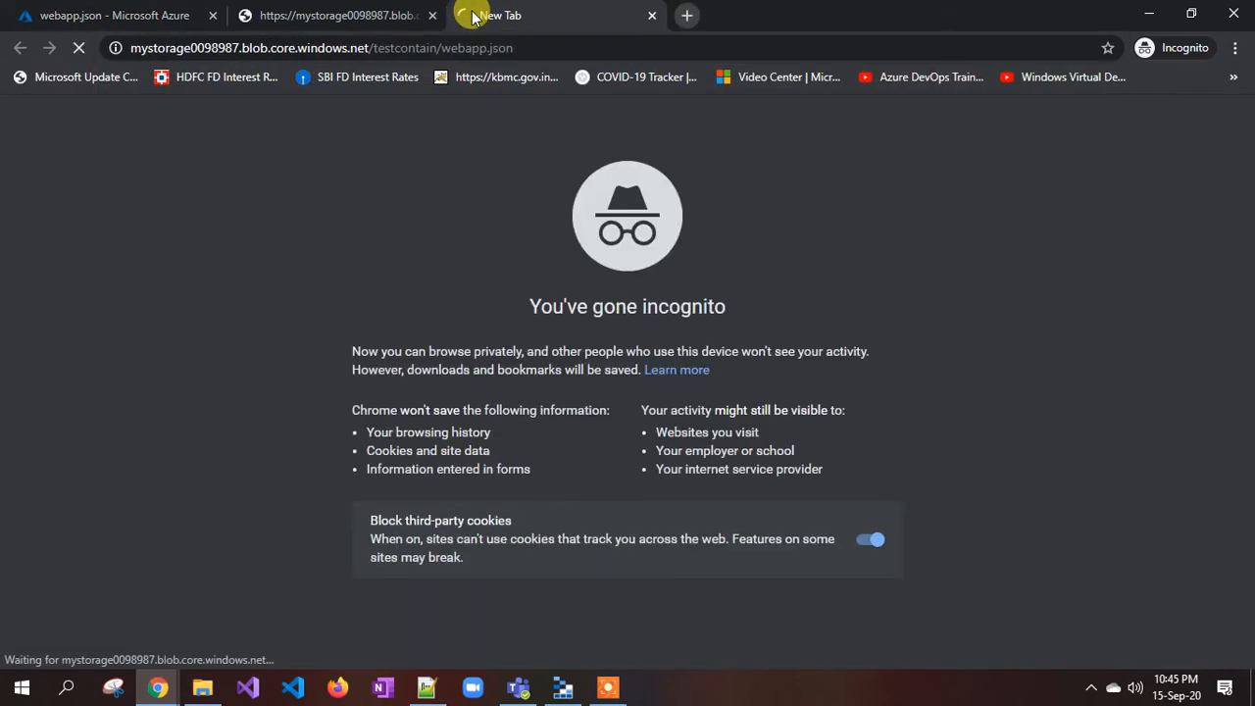
left_click_drag(90, 144, 312, 144)
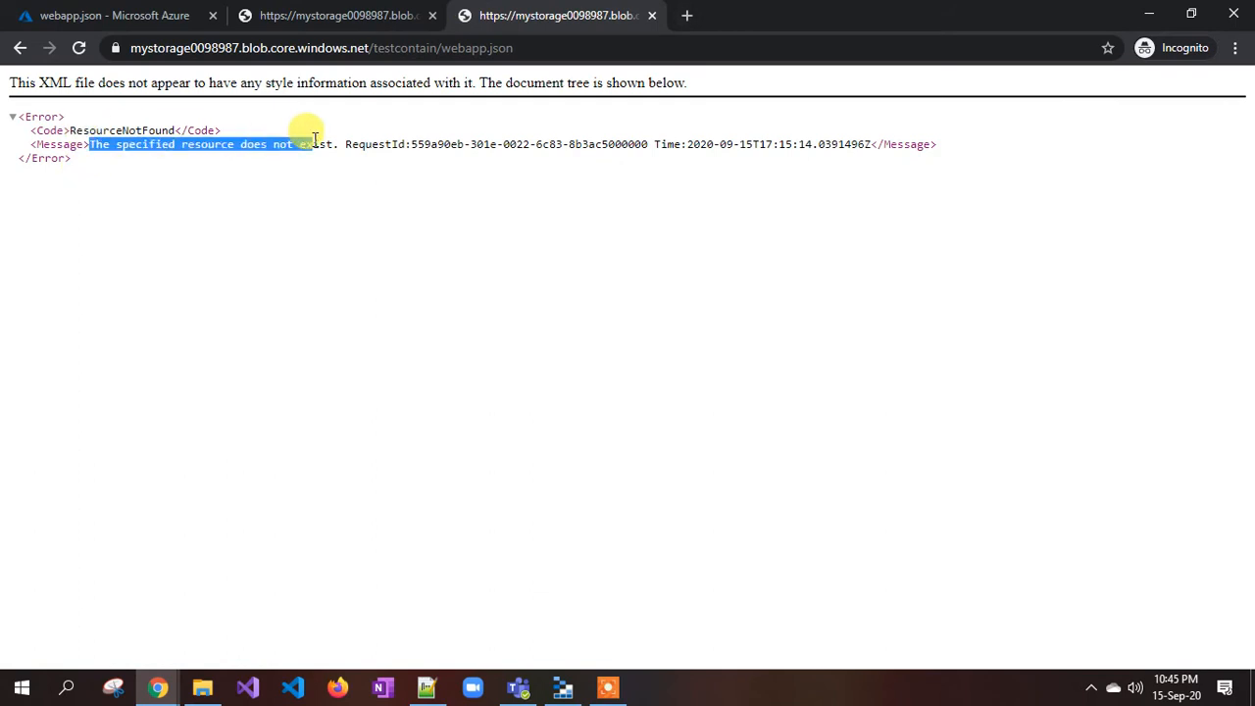
left_click(433, 15)
left_click(433, 16)
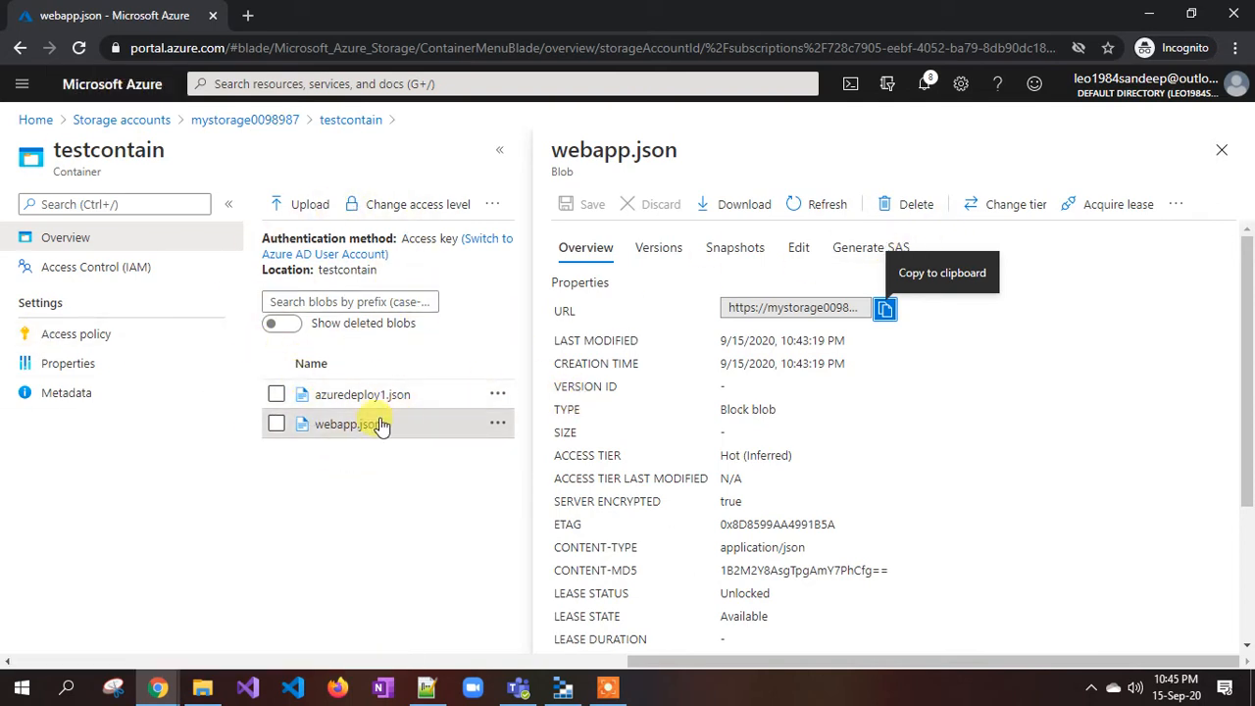
Generate a SAS token and URL for webapp.json with Read permission, HTTPS as the allowed protocol and Key 1 as the signing key.
left_click(851, 256)
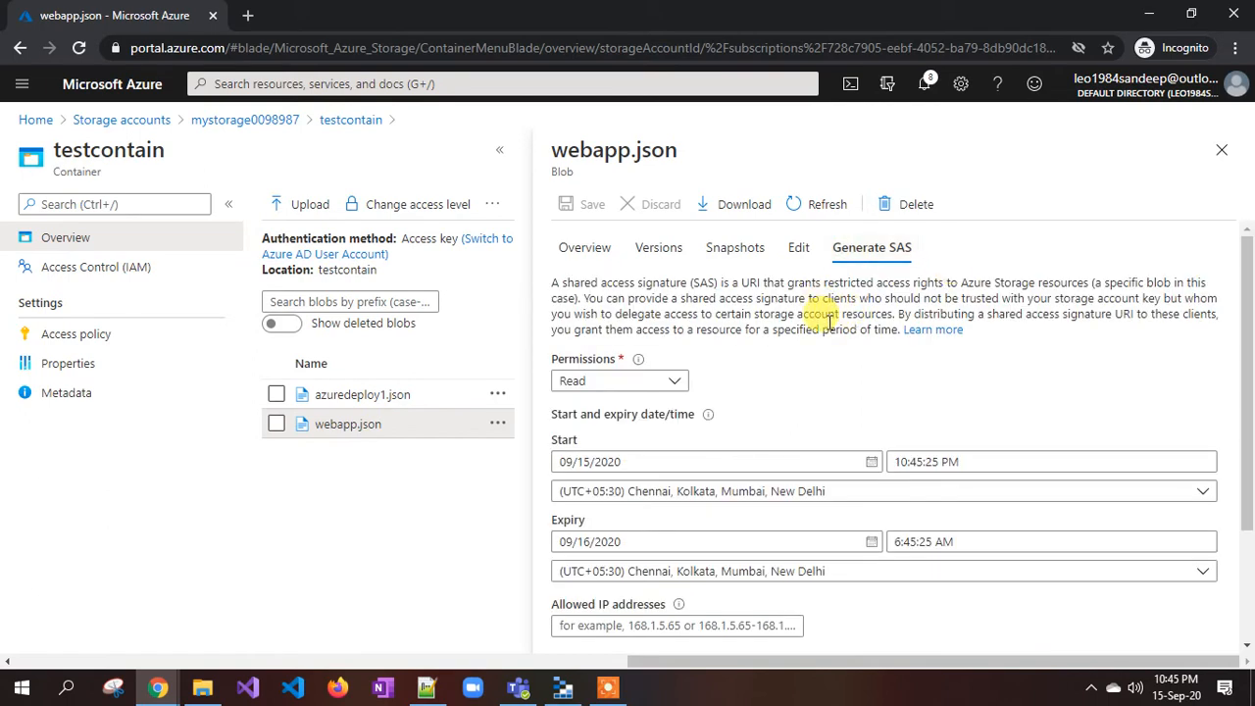
left_click(650, 386)
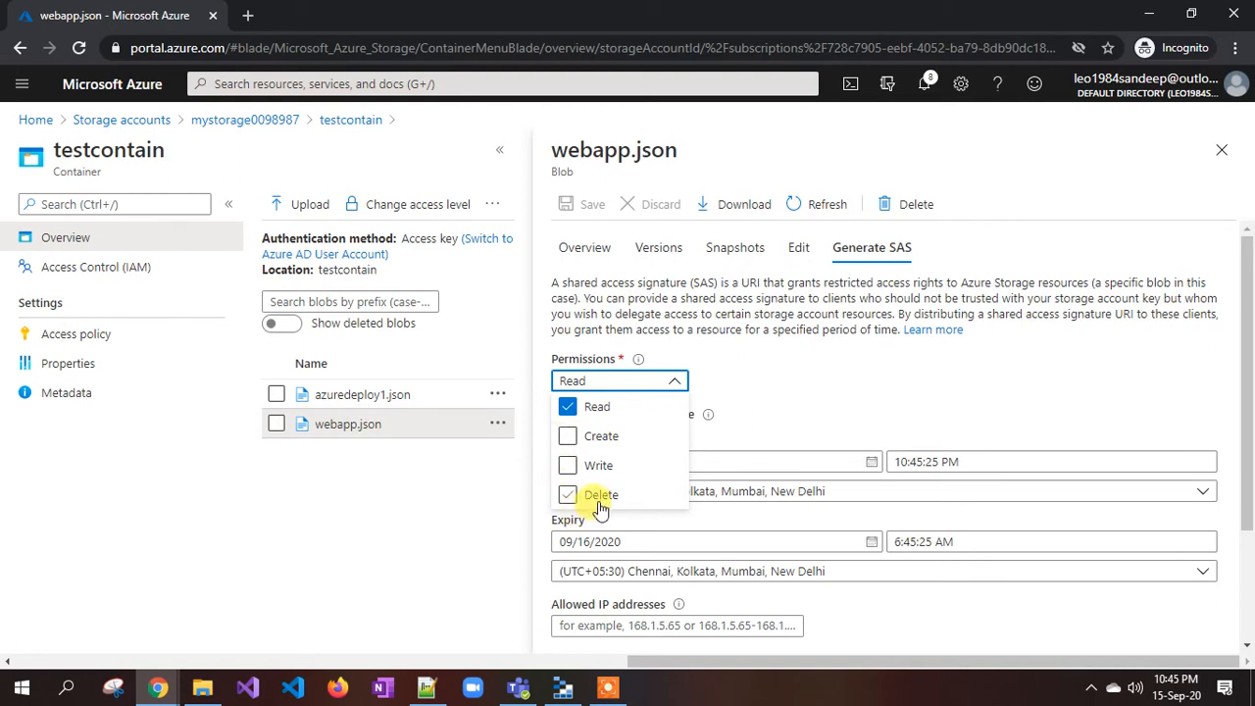
left_click(821, 381)
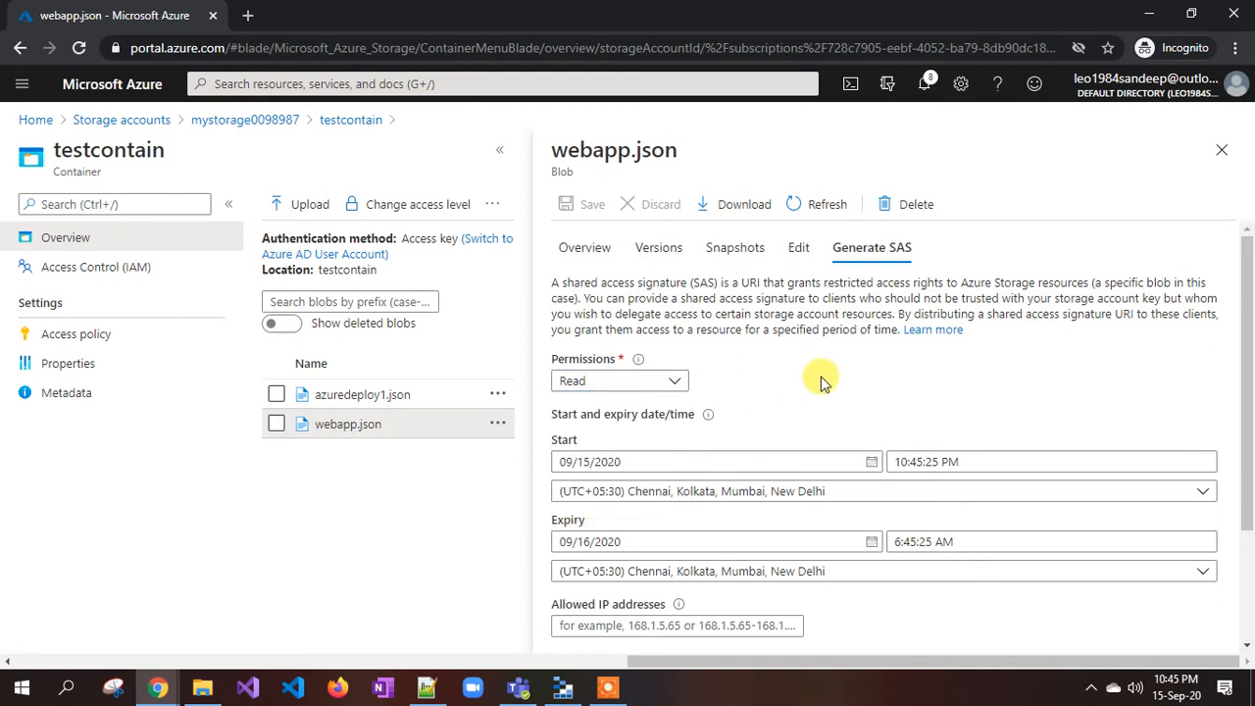
scroll(822, 381, "down", 2)
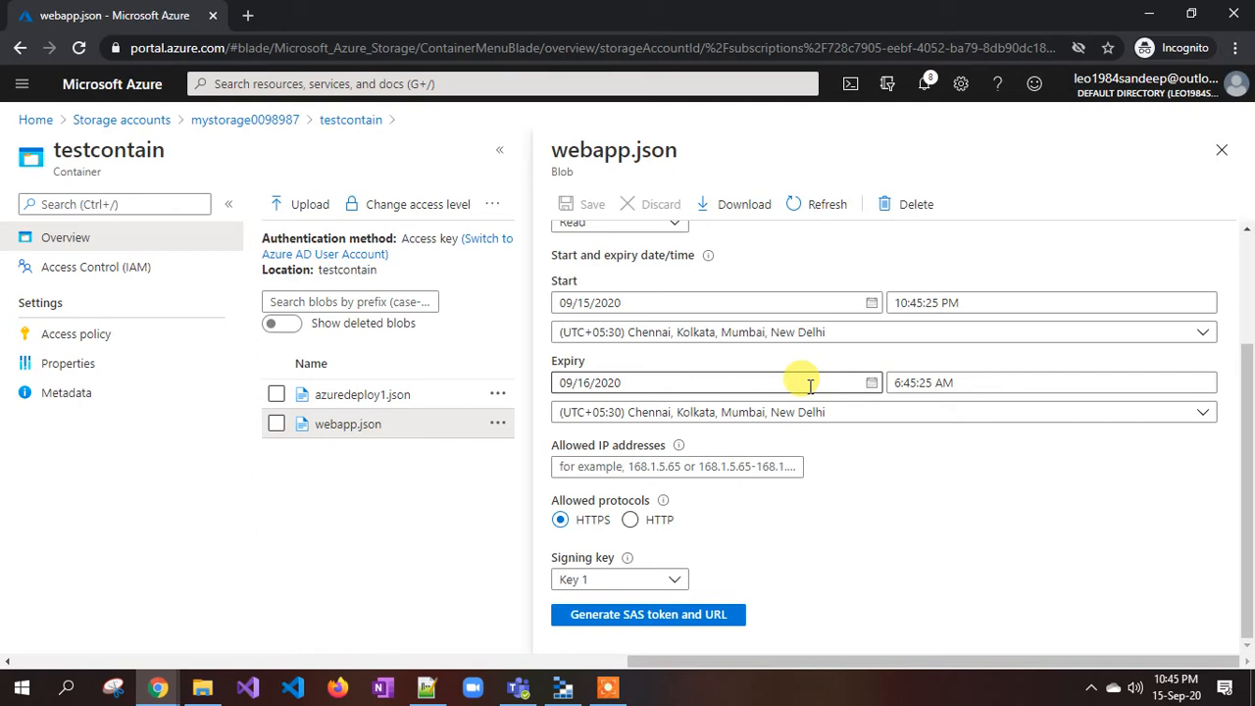
left_click(564, 465)
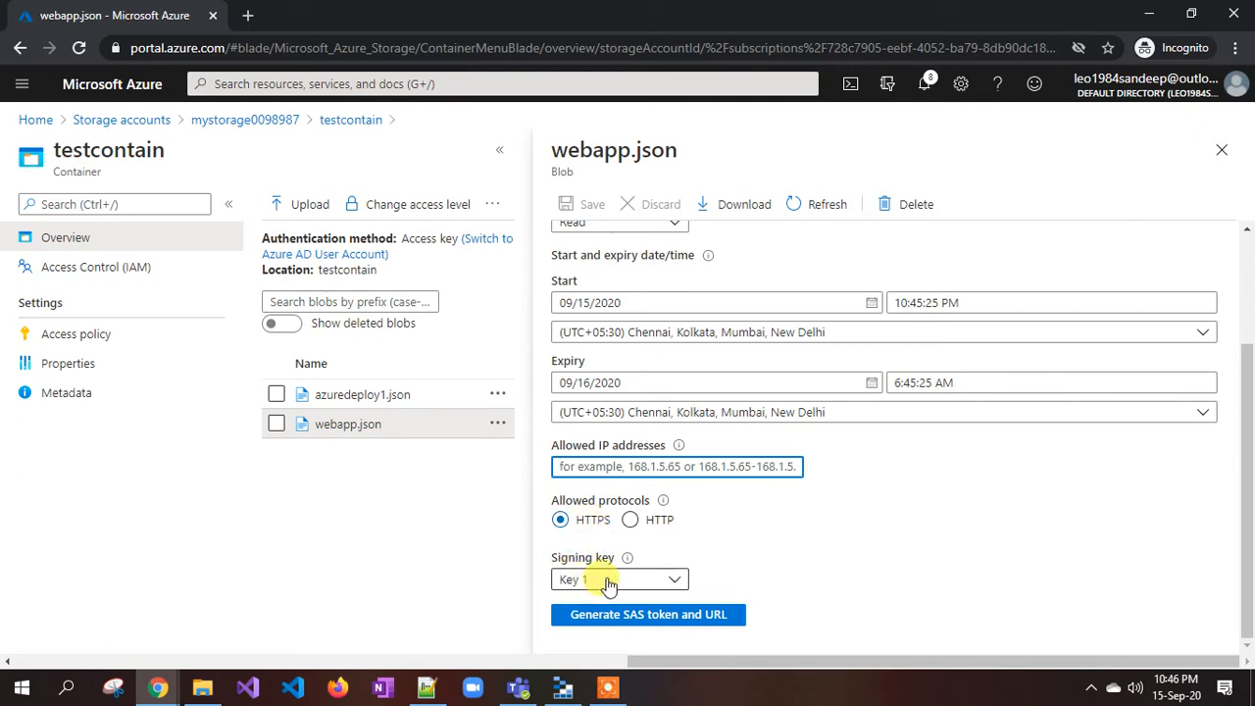
left_click(673, 582)
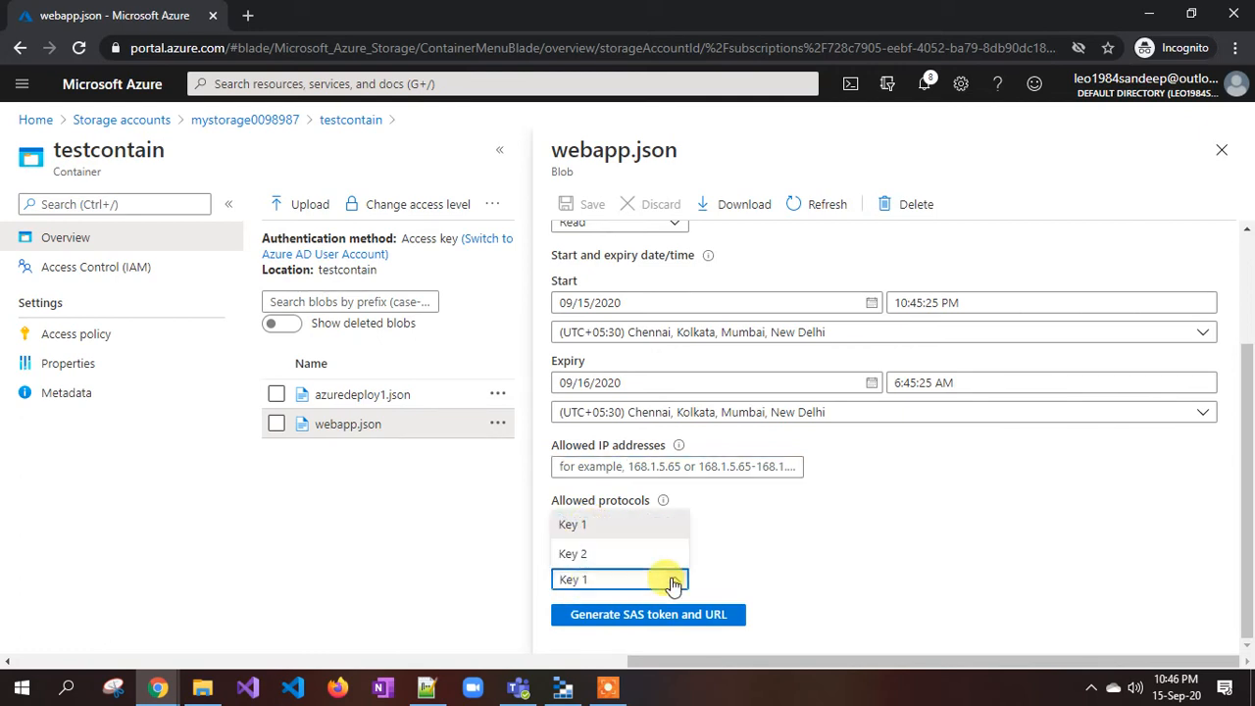
left_click(622, 532)
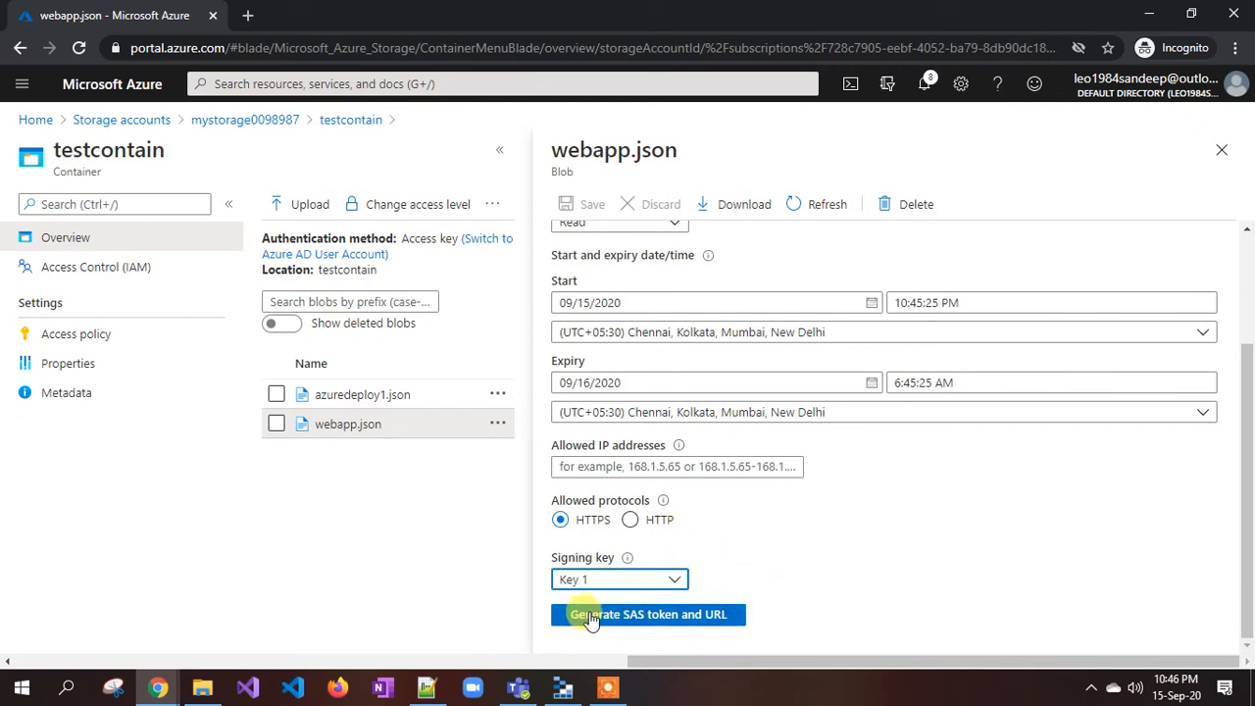
left_click(669, 616)
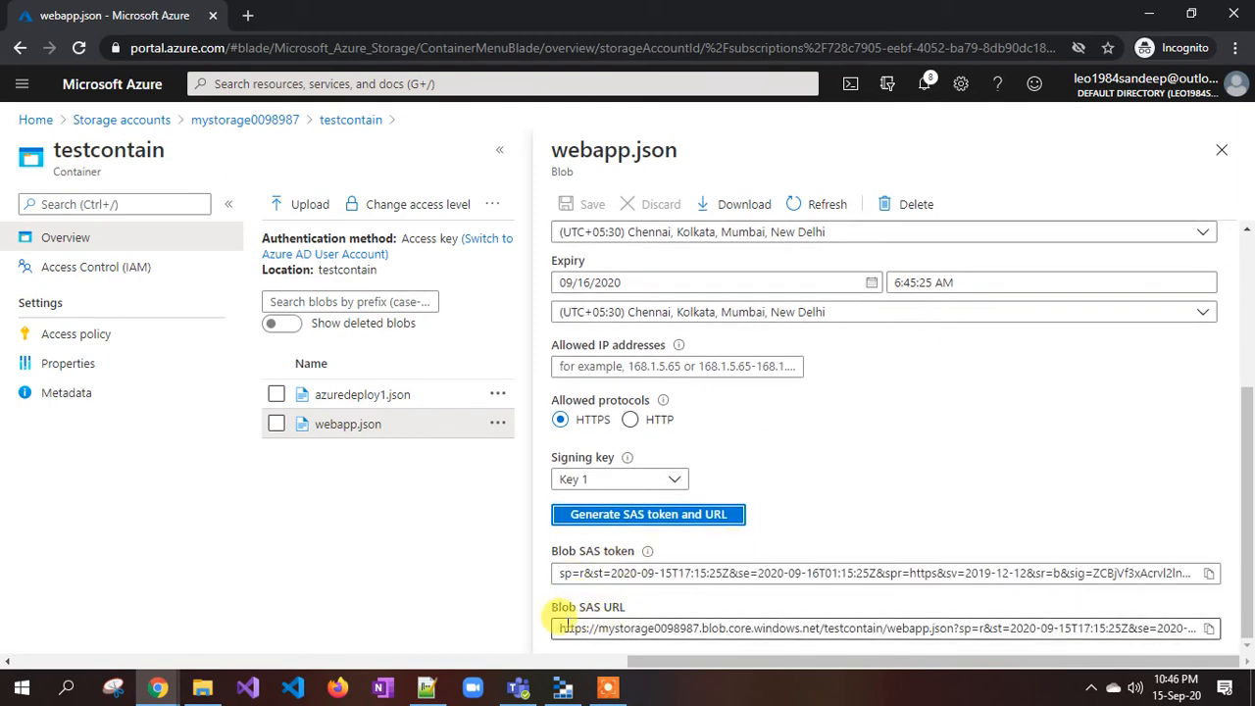
Copy the Blob SAS URL of webapp.json and load it in a new browser tab.
left_click_drag(561, 625, 731, 624)
left_click(742, 627)
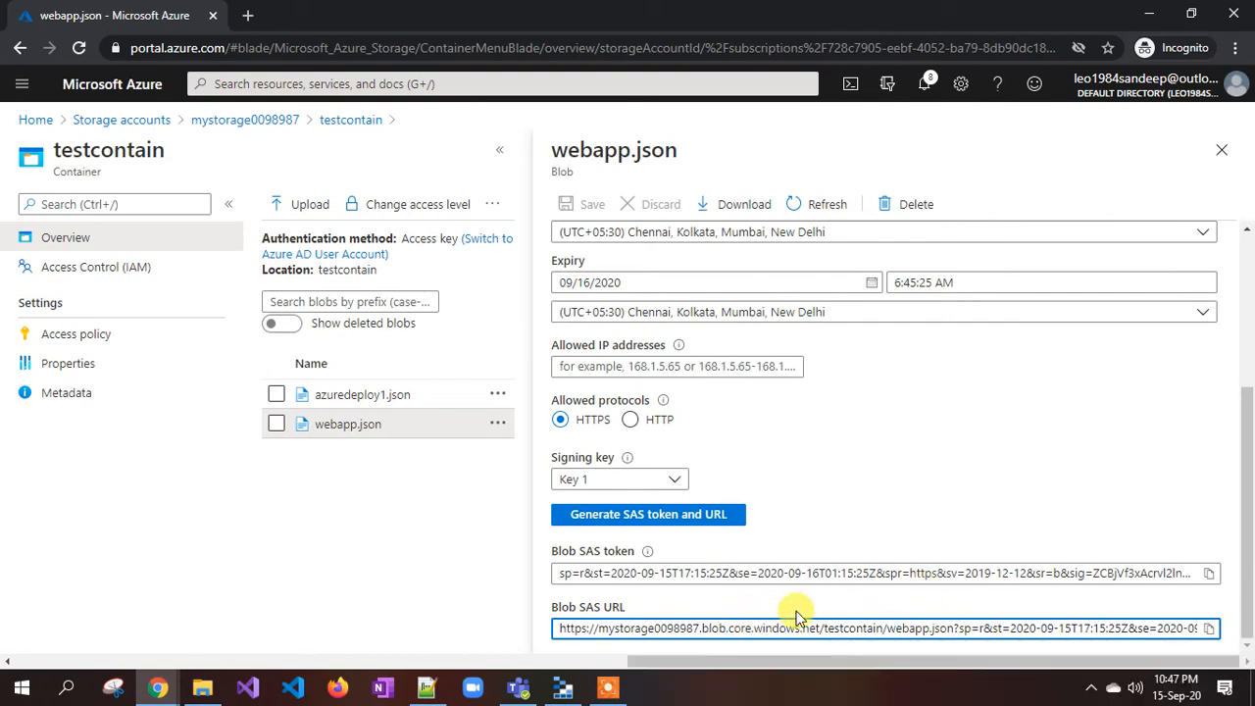
scroll(900, 429, "up", 2)
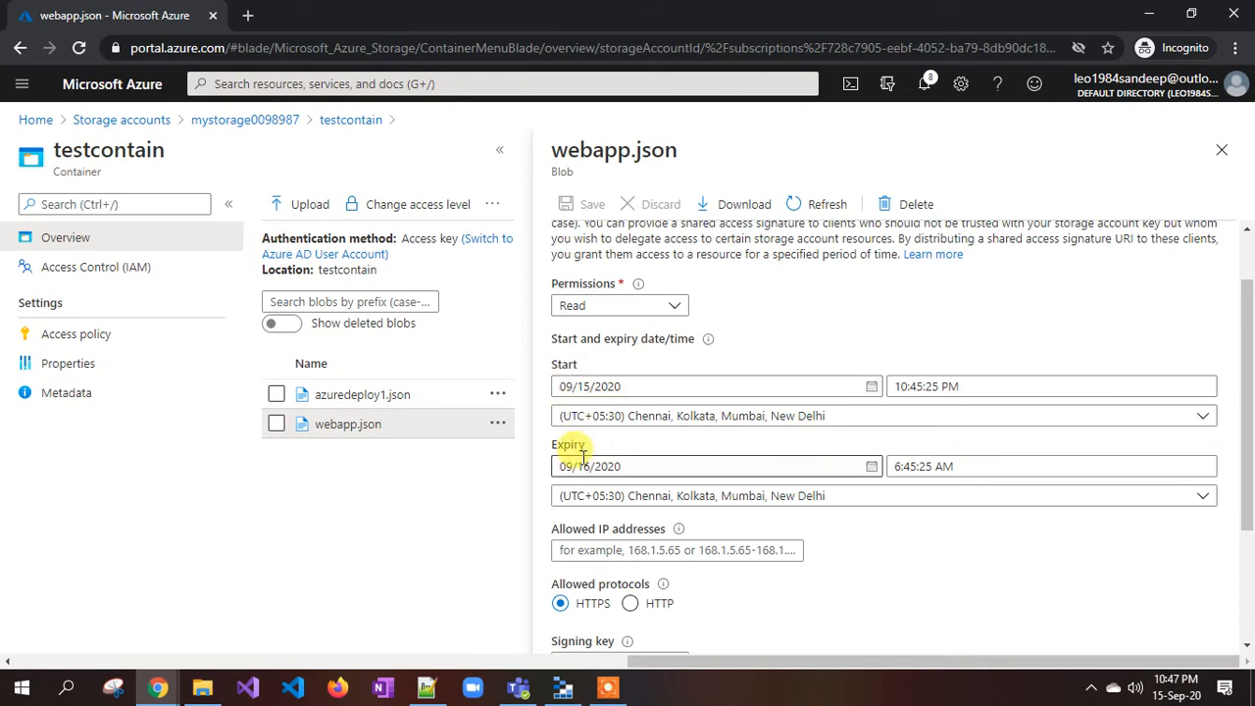
scroll(854, 484, "down", 2)
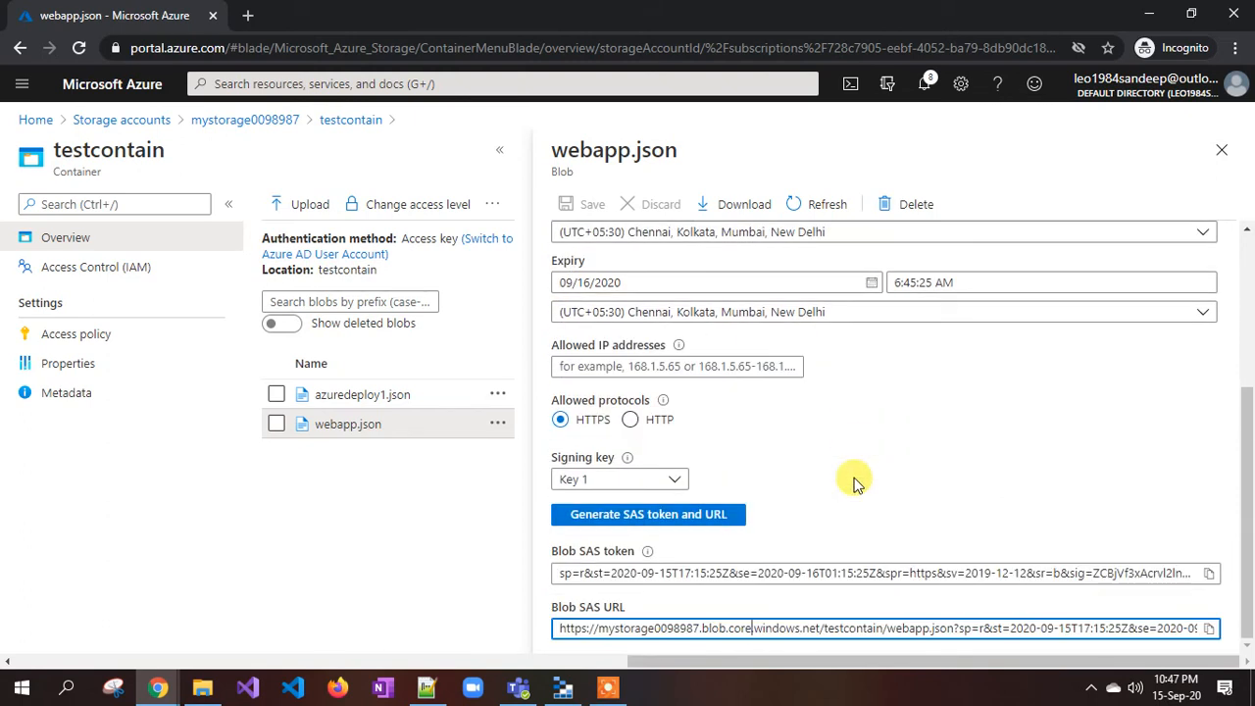
left_click(1211, 629)
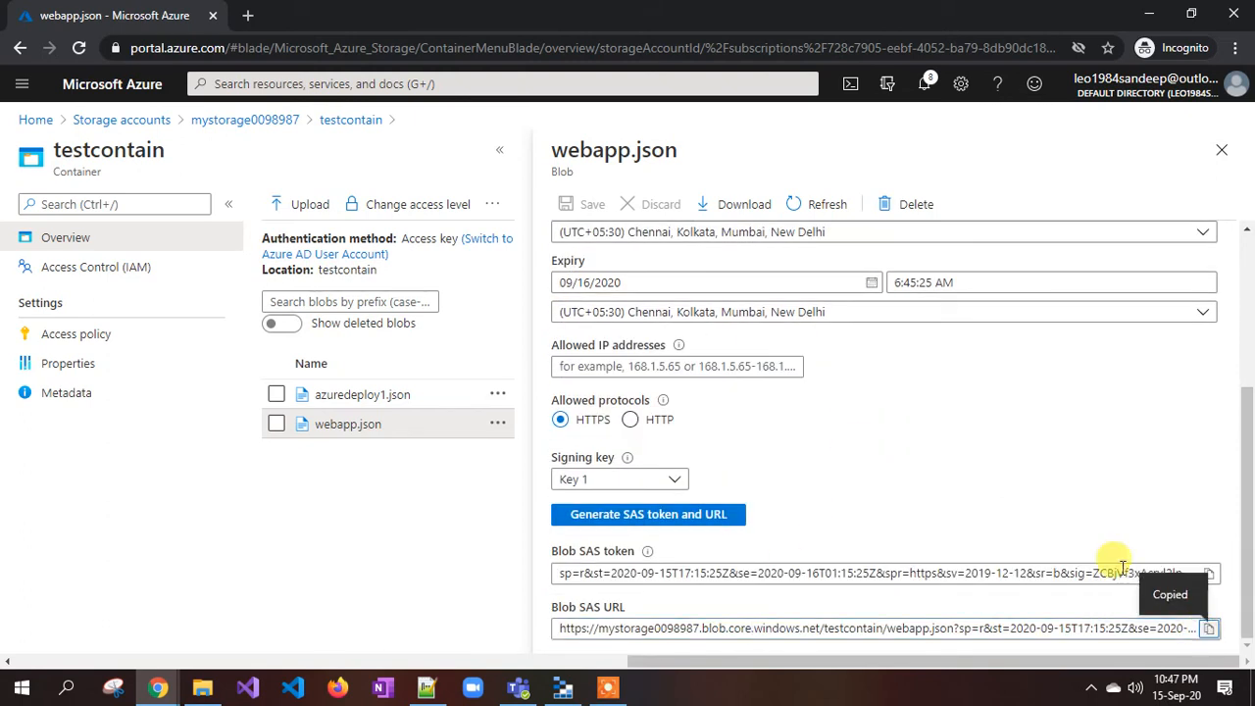
left_click(248, 15)
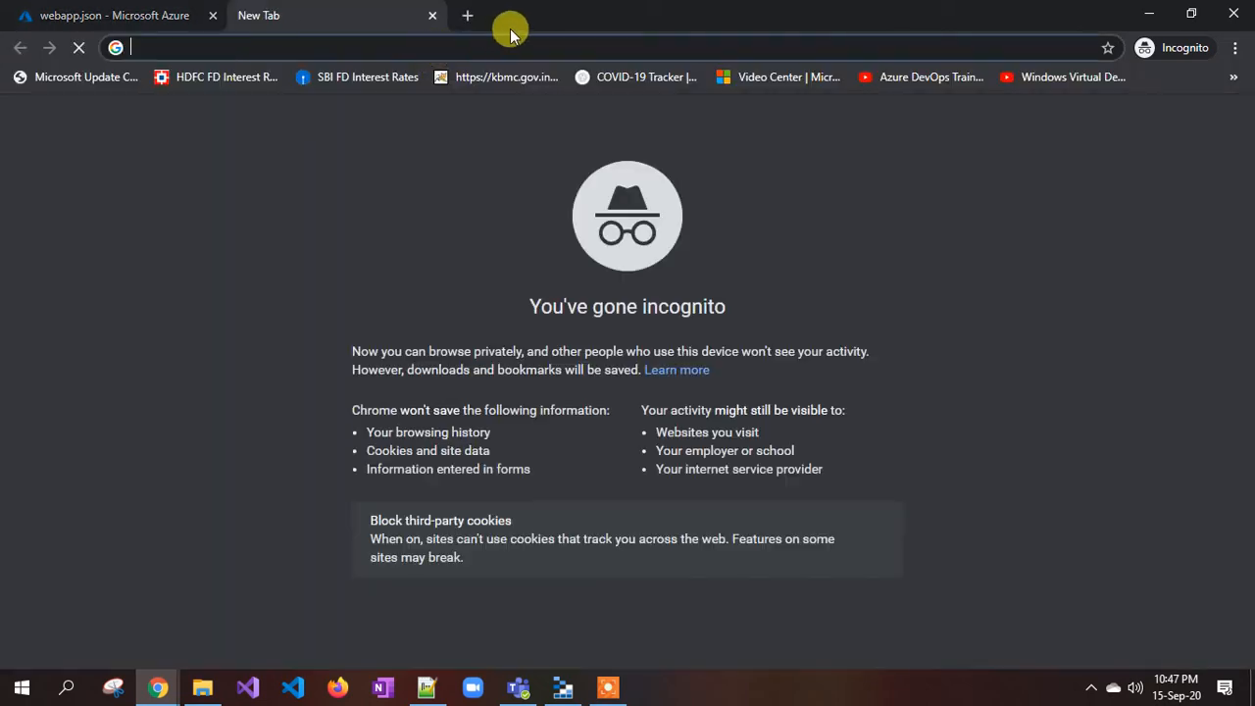
key("ctrl+v")
key("Return")
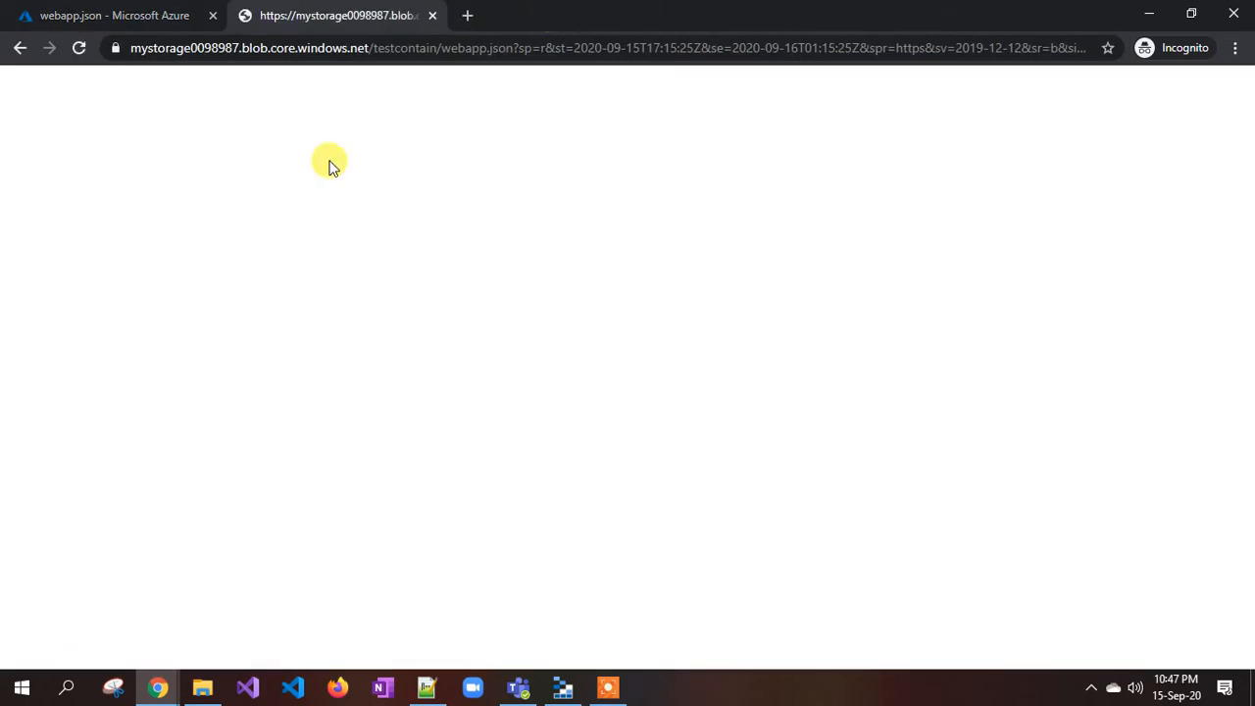
Close the webapp.json details in the portal and close the browser tab holding the blob's SAS URL.
left_click(116, 15)
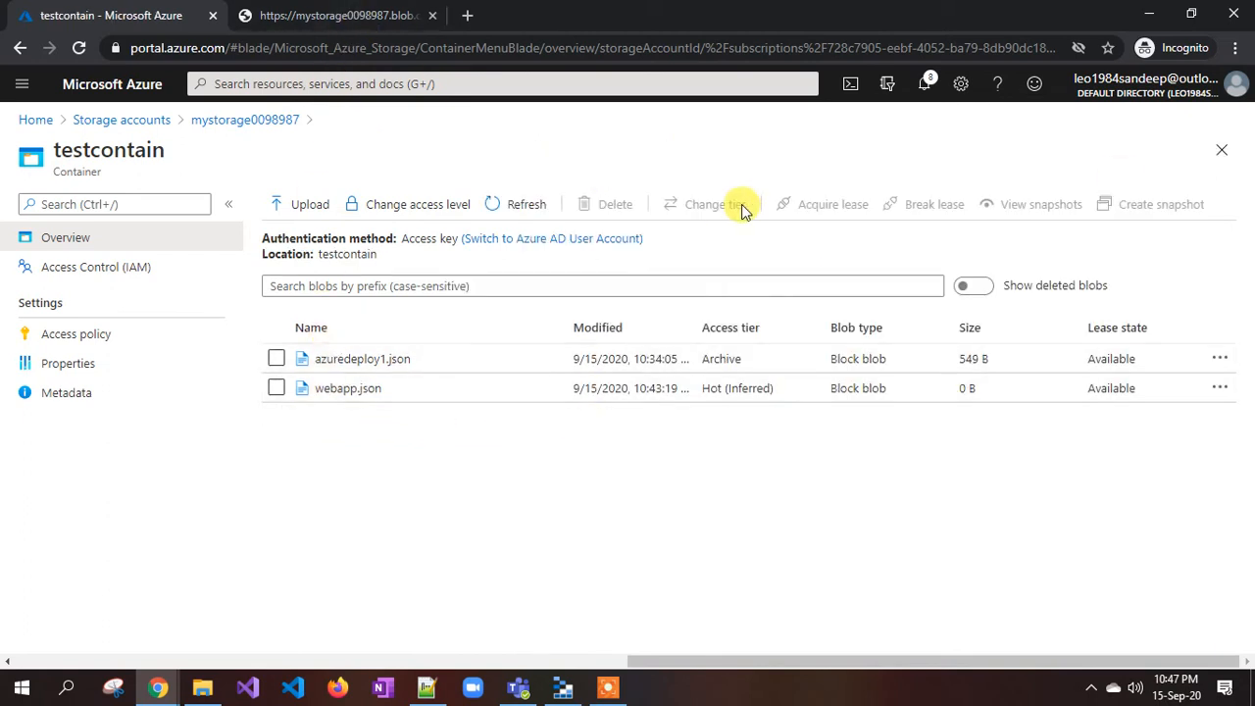
left_click(293, 15)
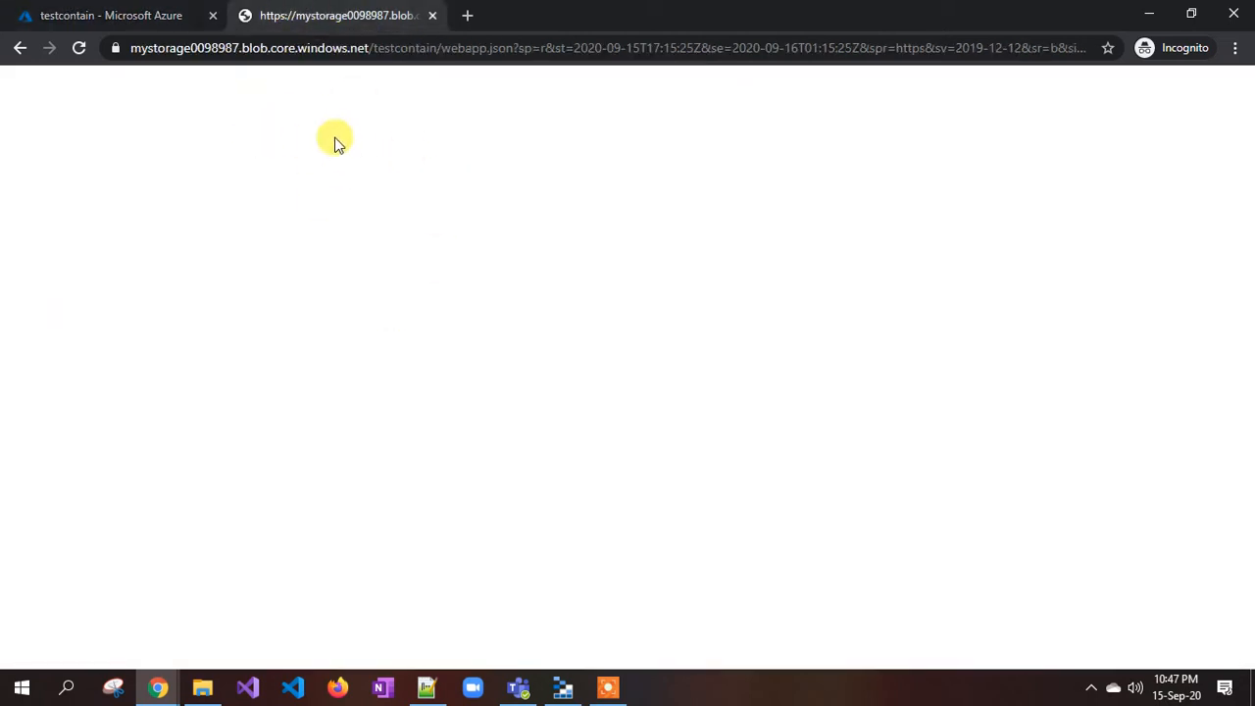
left_click(433, 15)
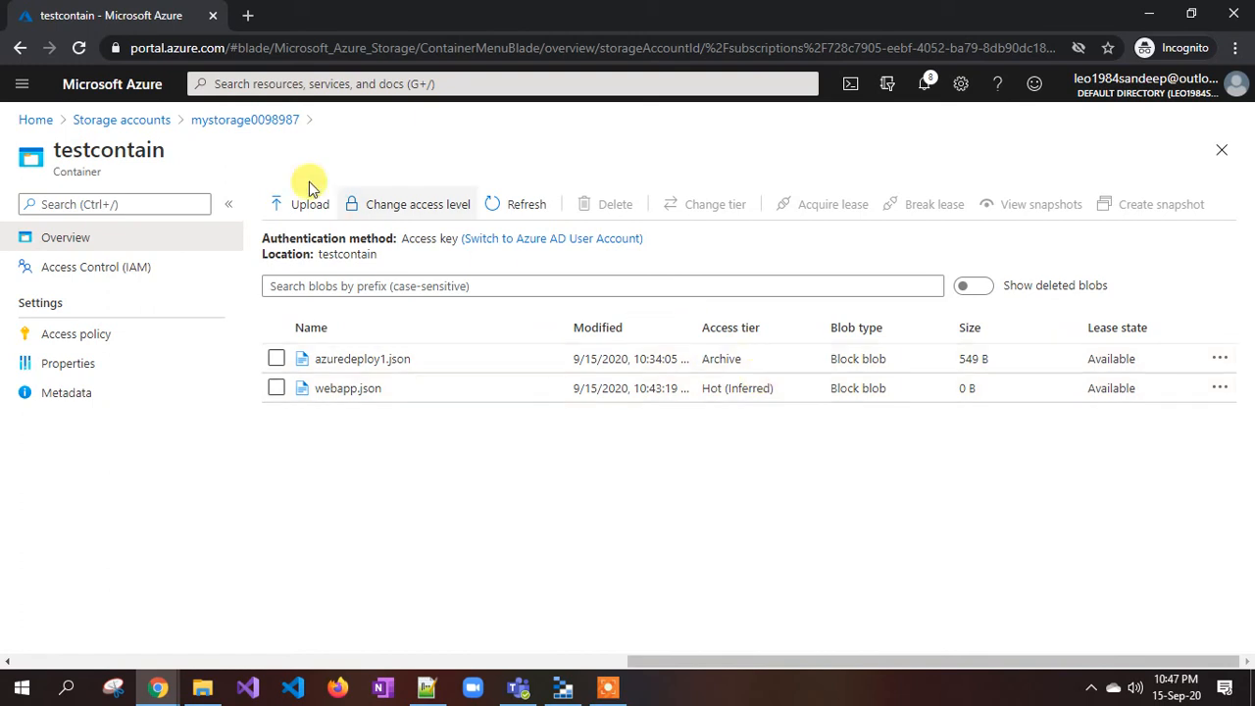
Open the shared access signature settings of the mystorage0098987 storage account and limit the allowed services to Blob.
left_click(203, 120)
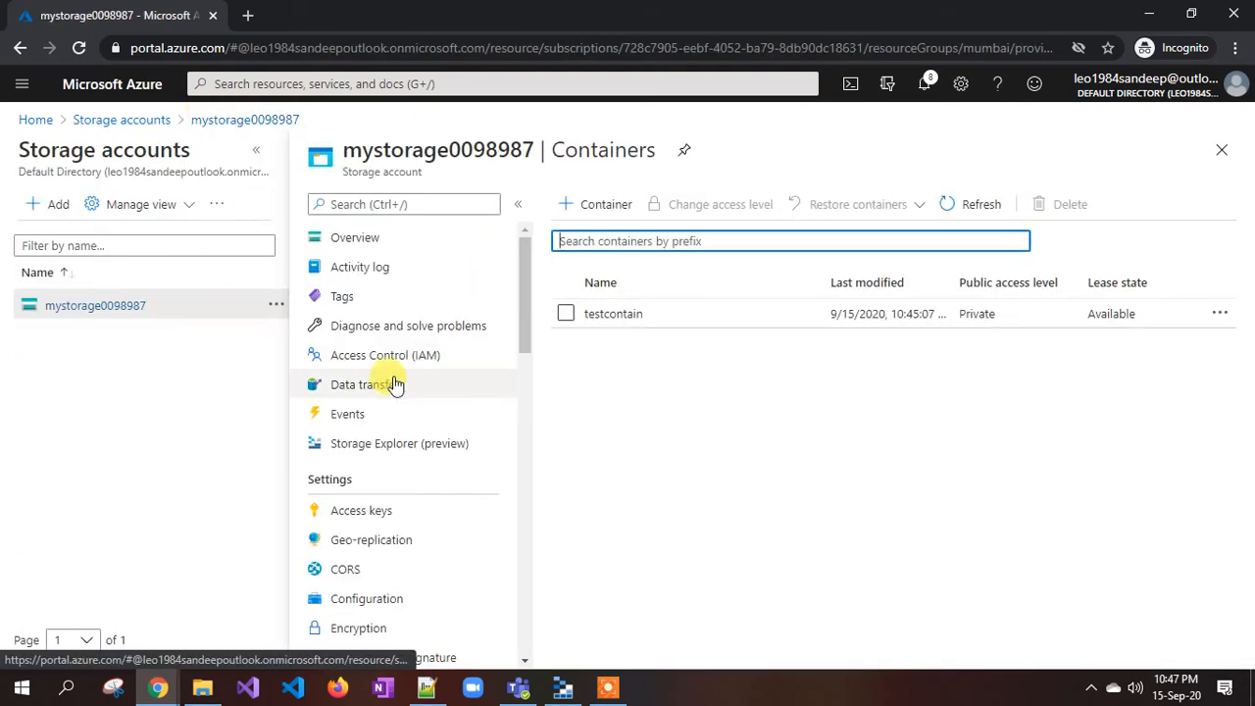
scroll(396, 384, "down", 1)
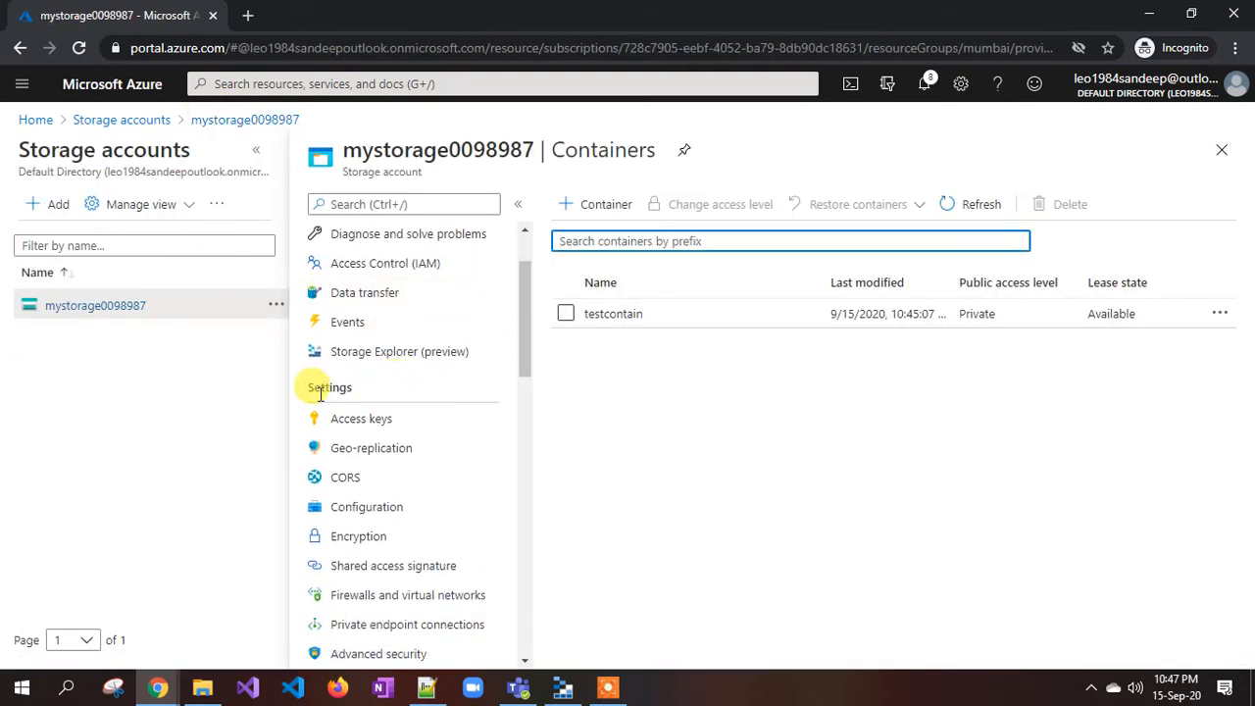
left_click(392, 574)
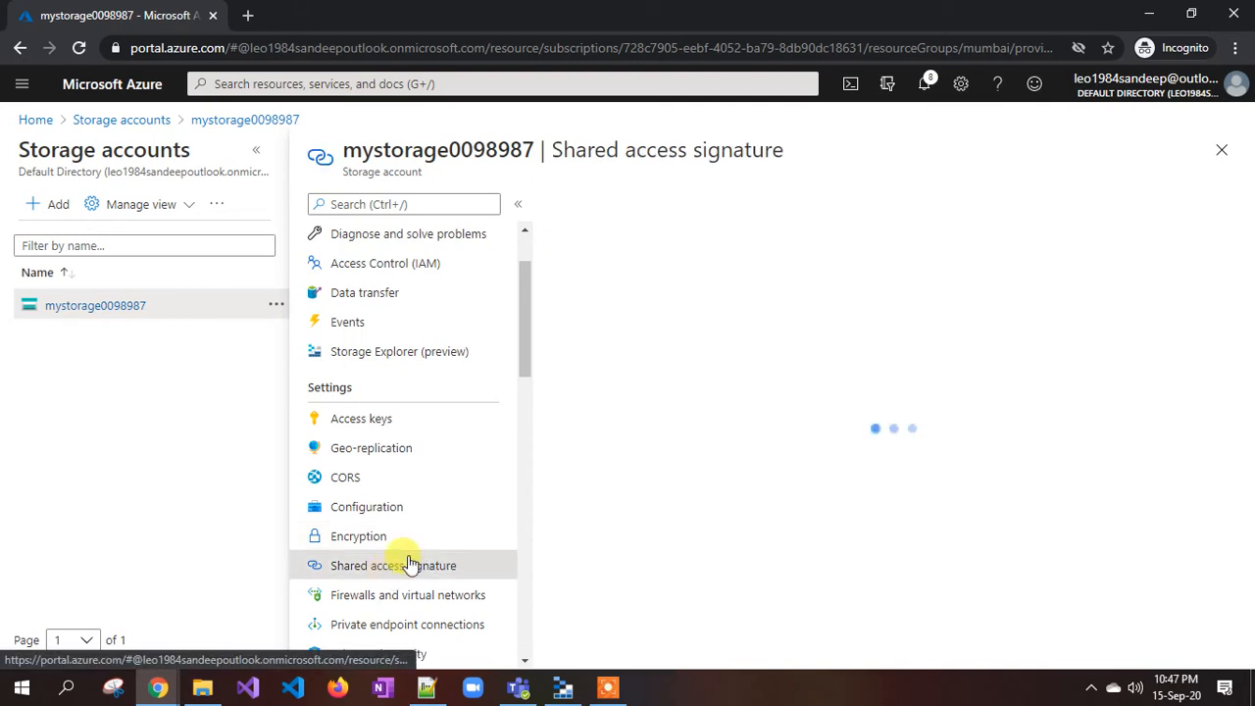
scroll(810, 375, "down", 1)
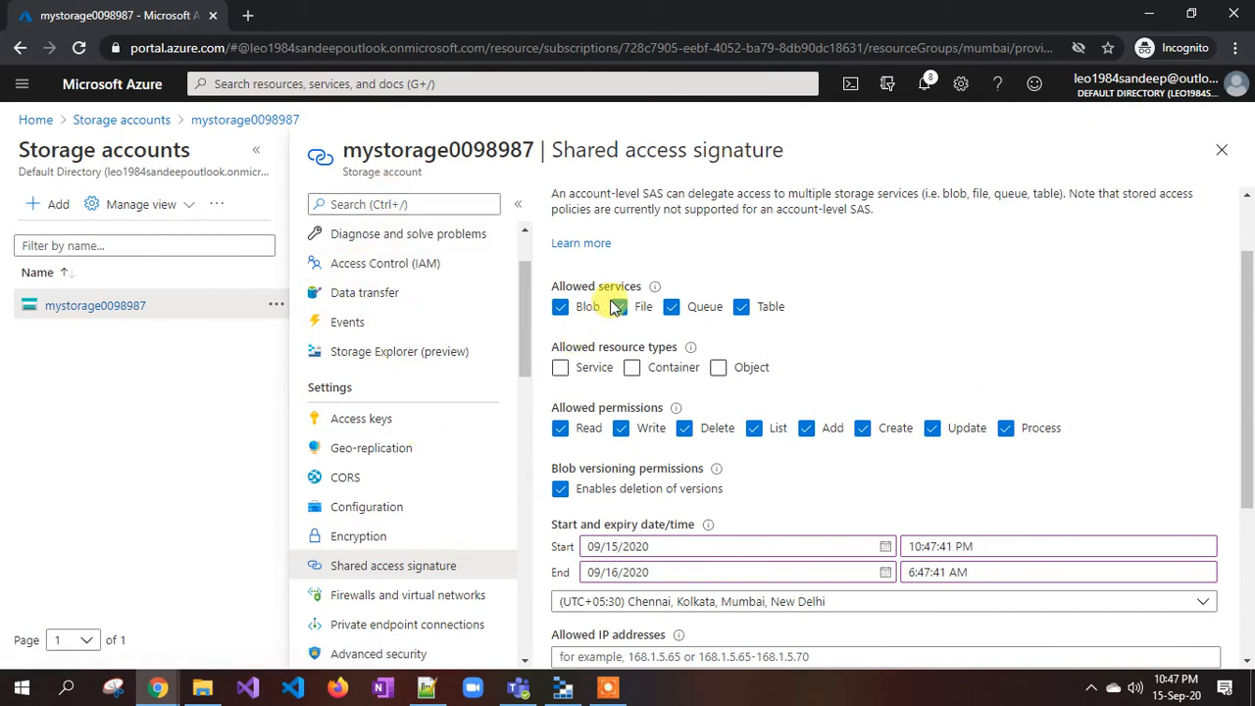
left_click(667, 310)
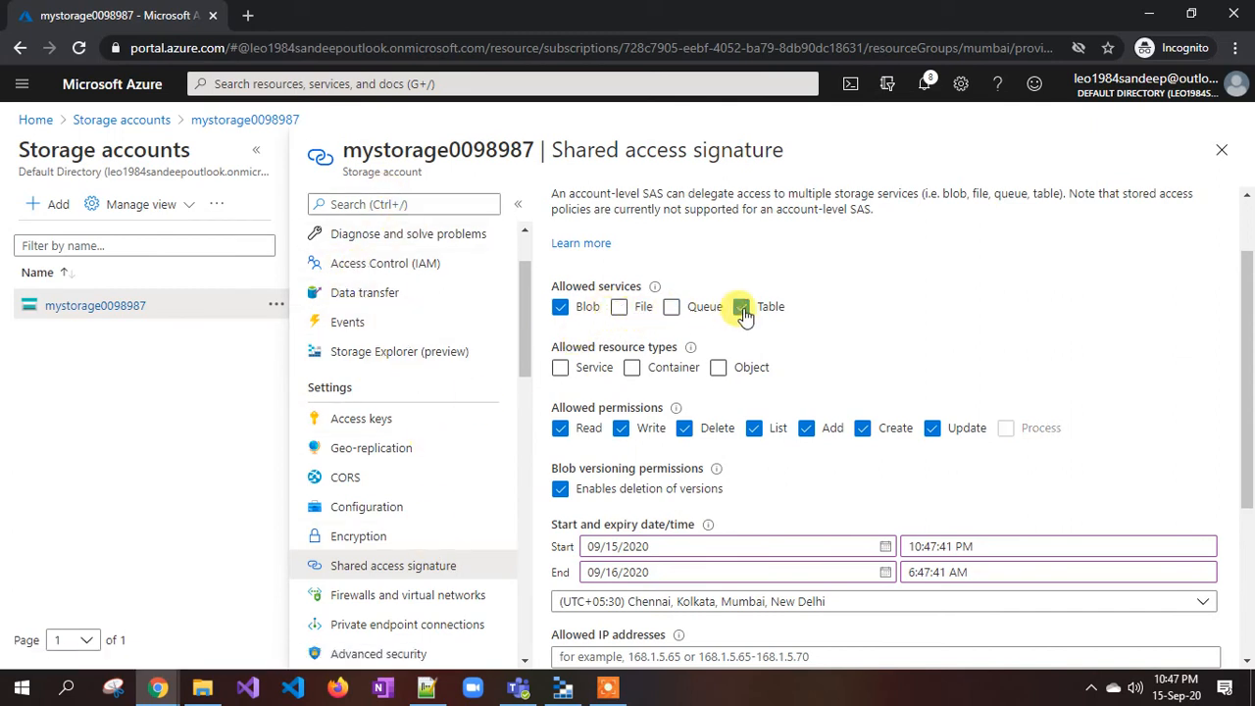
scroll(745, 314, "down", 1)
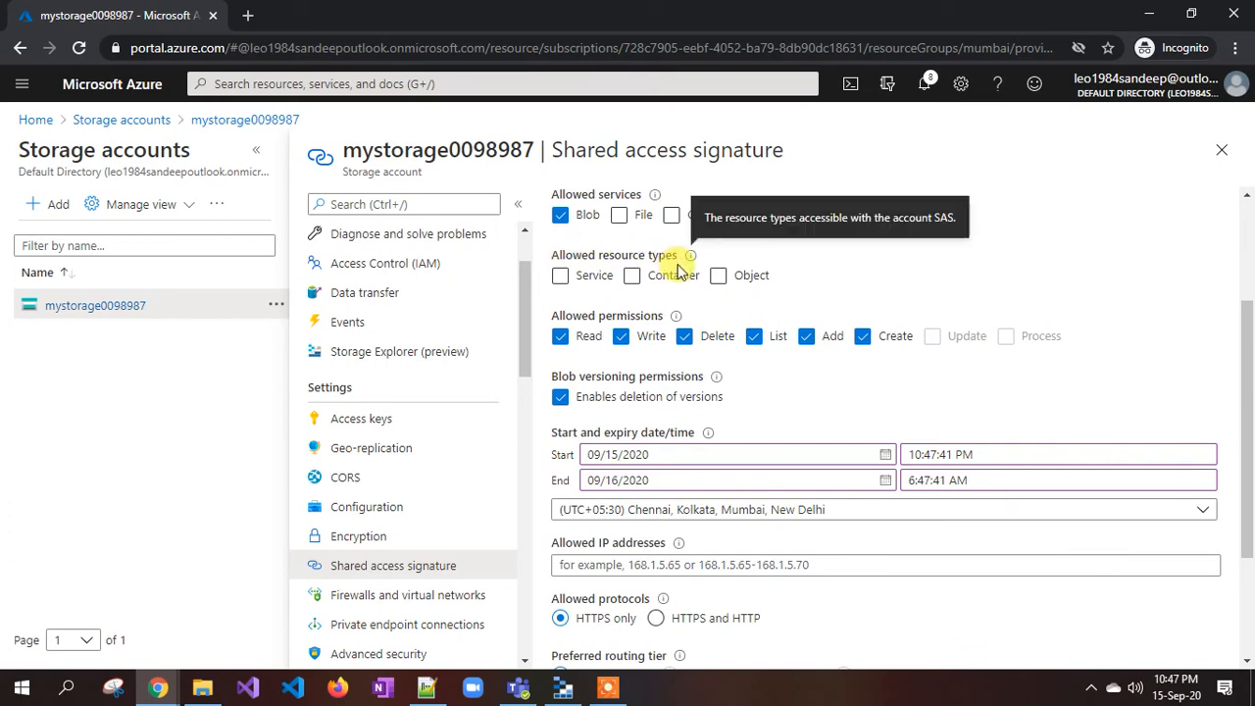
Allow the Service, Container and Object resource types and restrict the allowed permissions to Read and List.
left_click(562, 278)
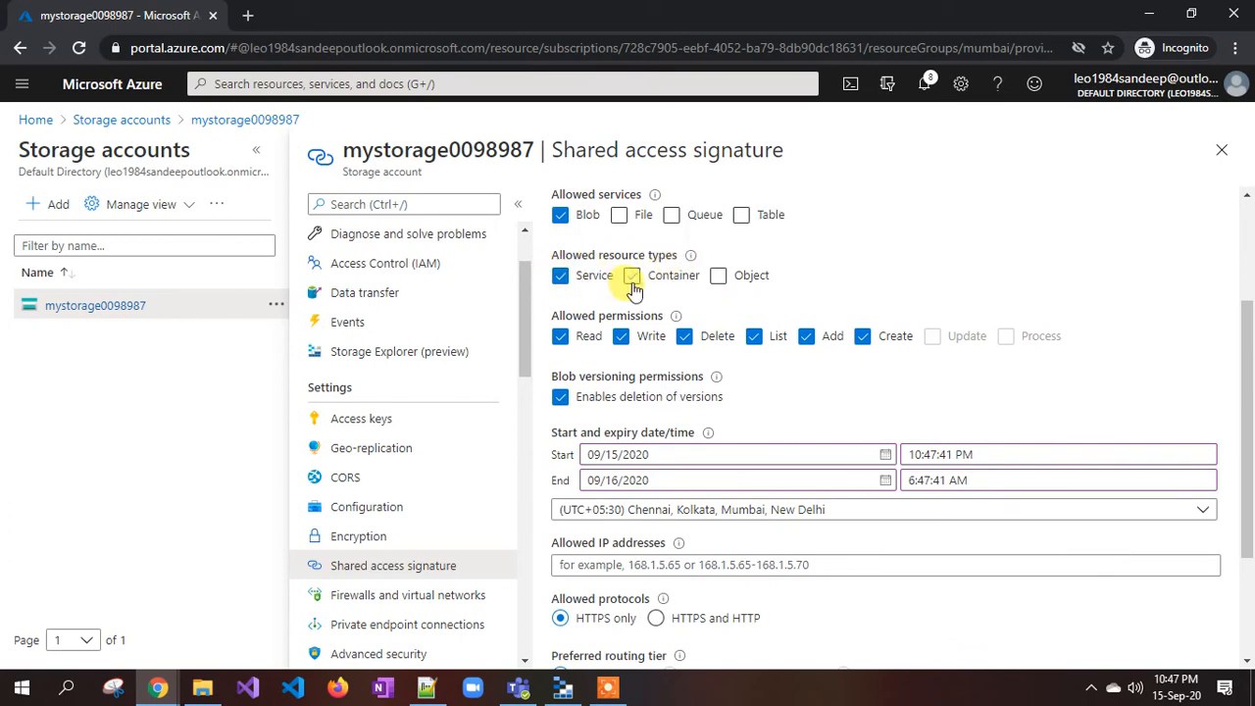
left_click(631, 276)
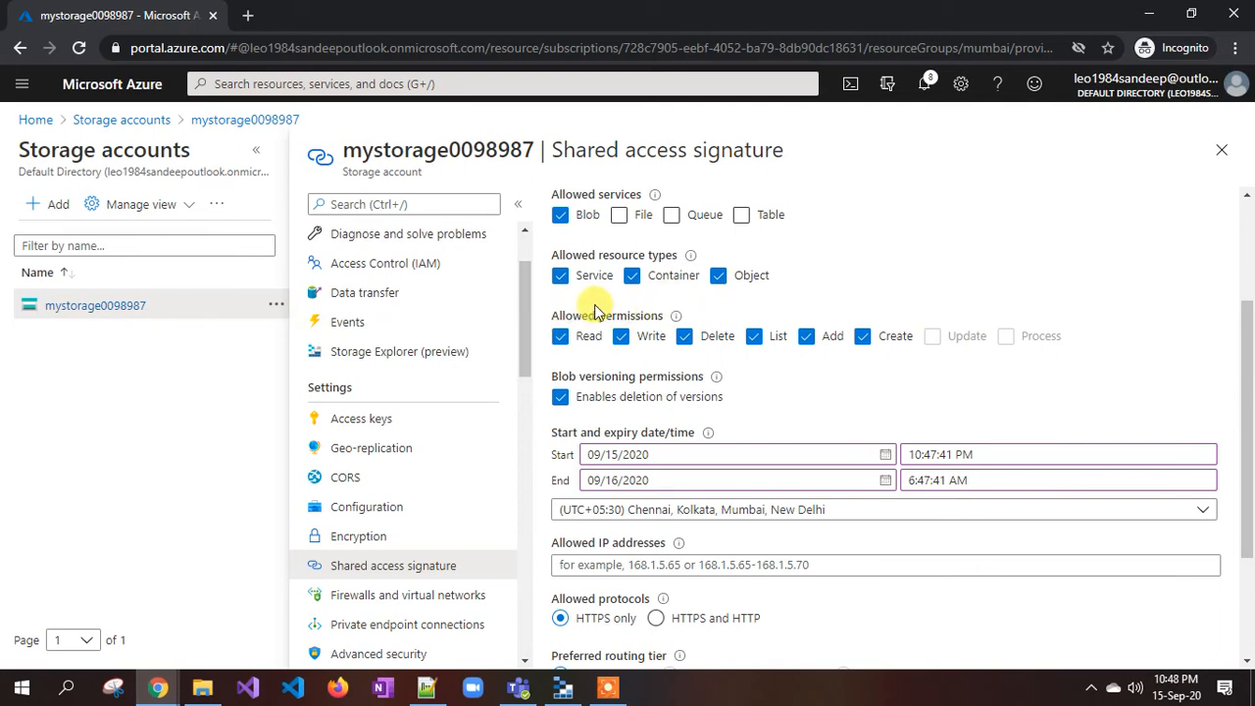
left_click(622, 336)
left_click(685, 337)
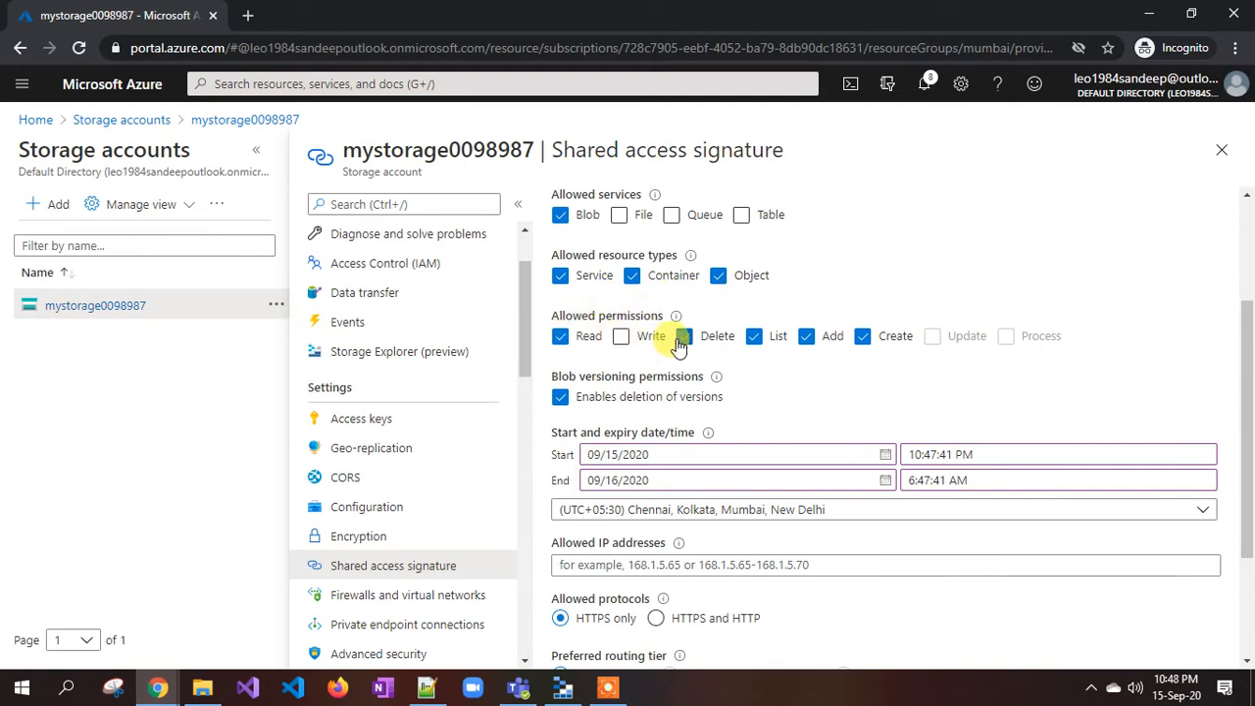
left_click(862, 337)
Set the account SAS expiry to 09/15/2020 at 11:57:41 PM.
scroll(1000, 329, "down", 1)
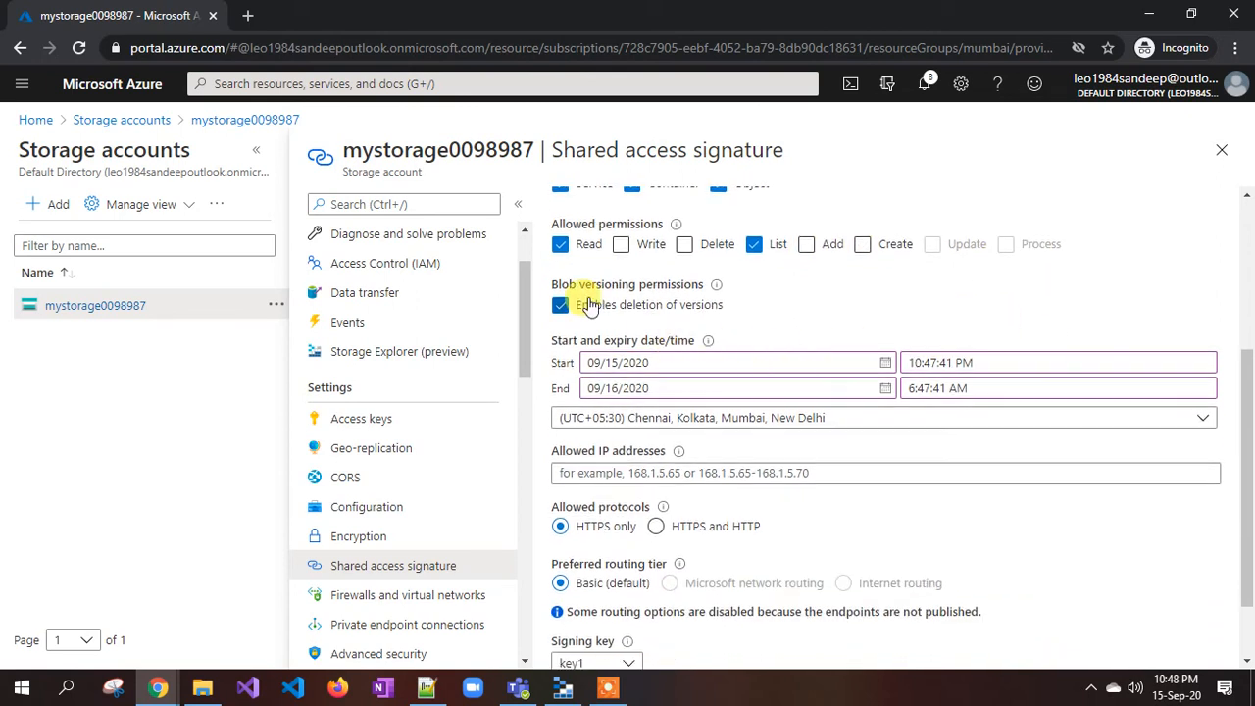
left_click(887, 390)
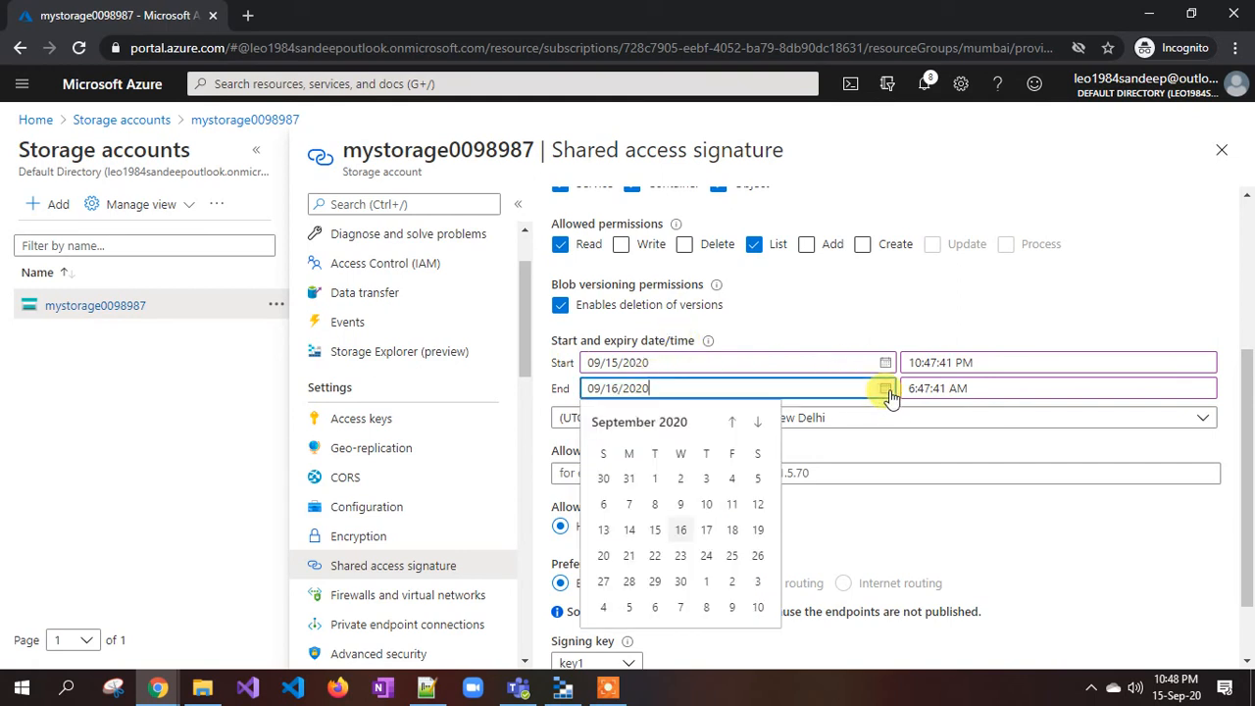
left_click(654, 528)
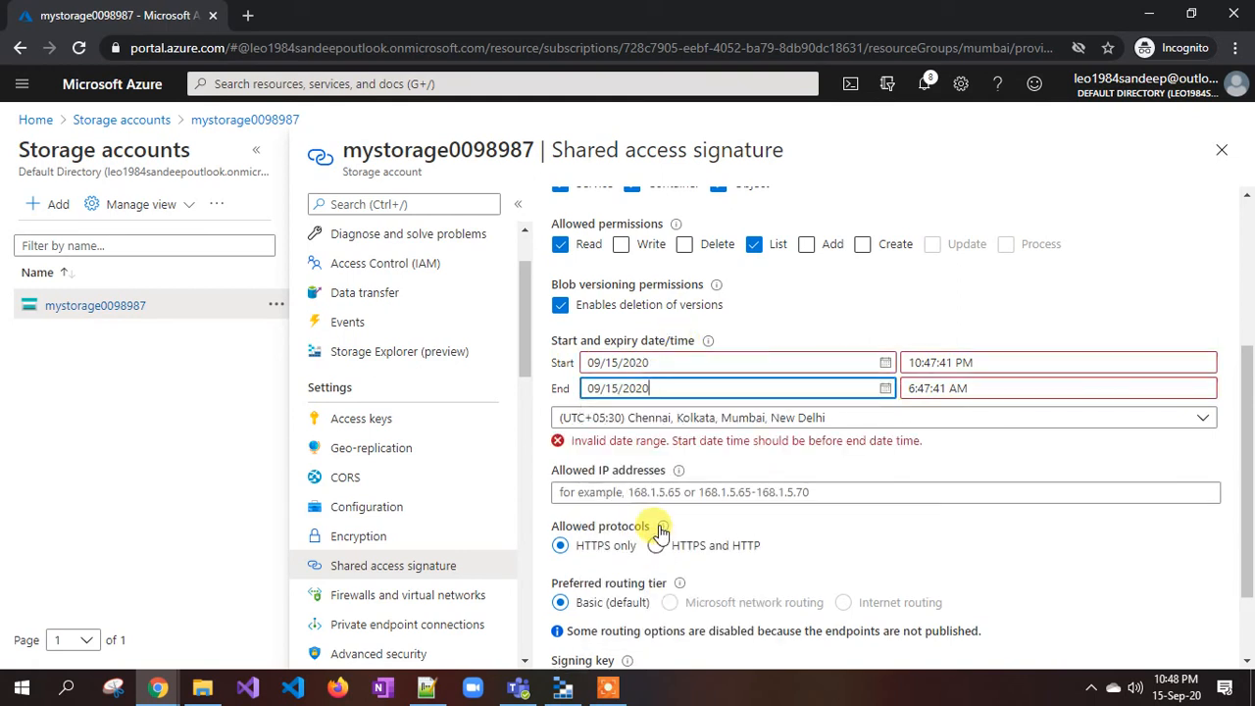
left_click(915, 388)
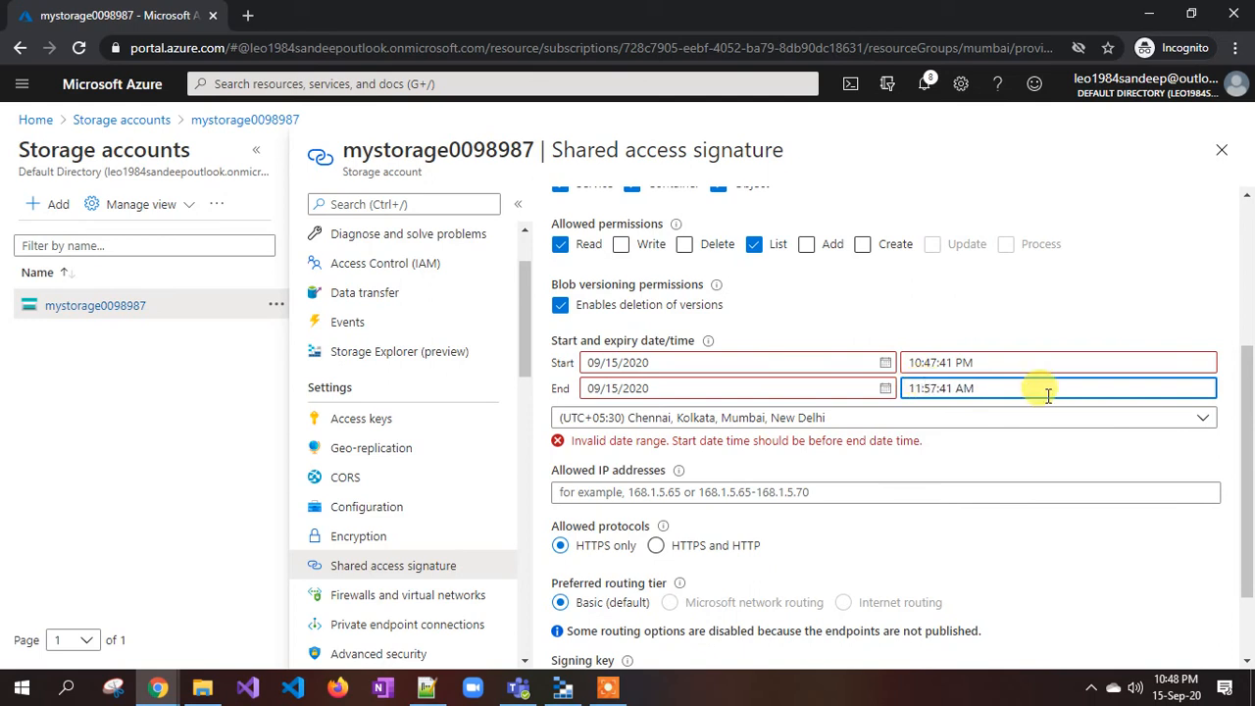
key("Tab")
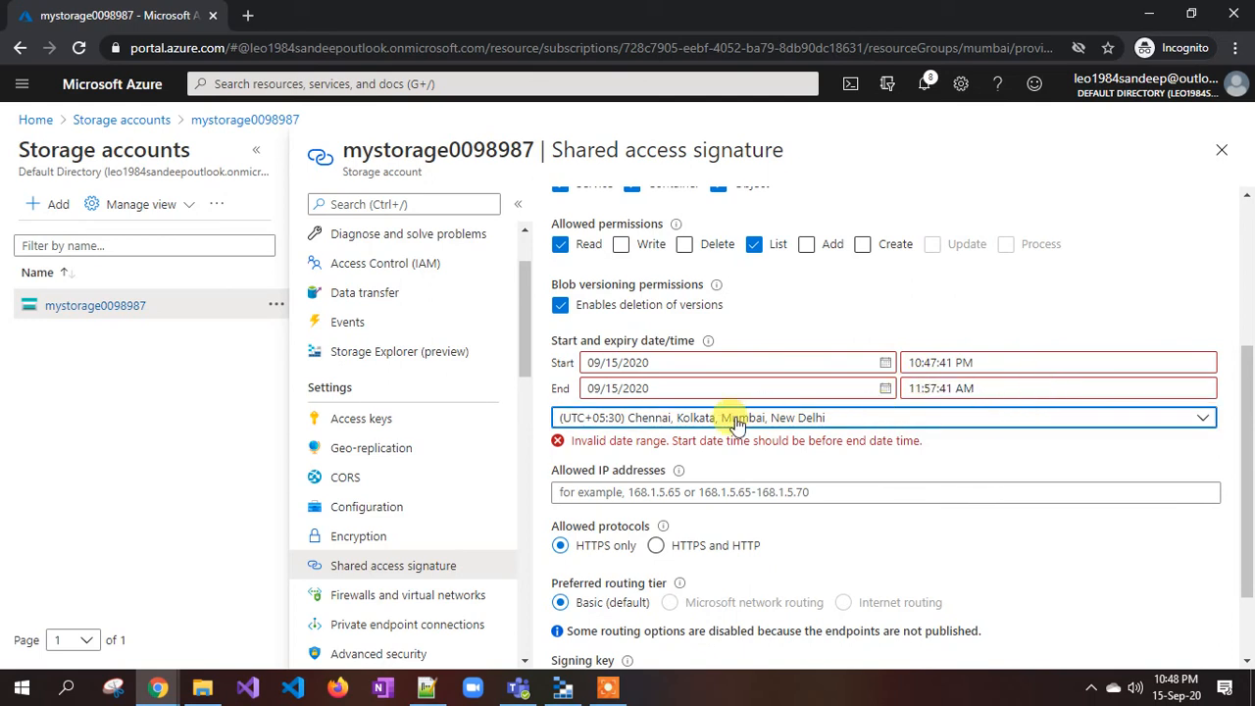
left_click(966, 388)
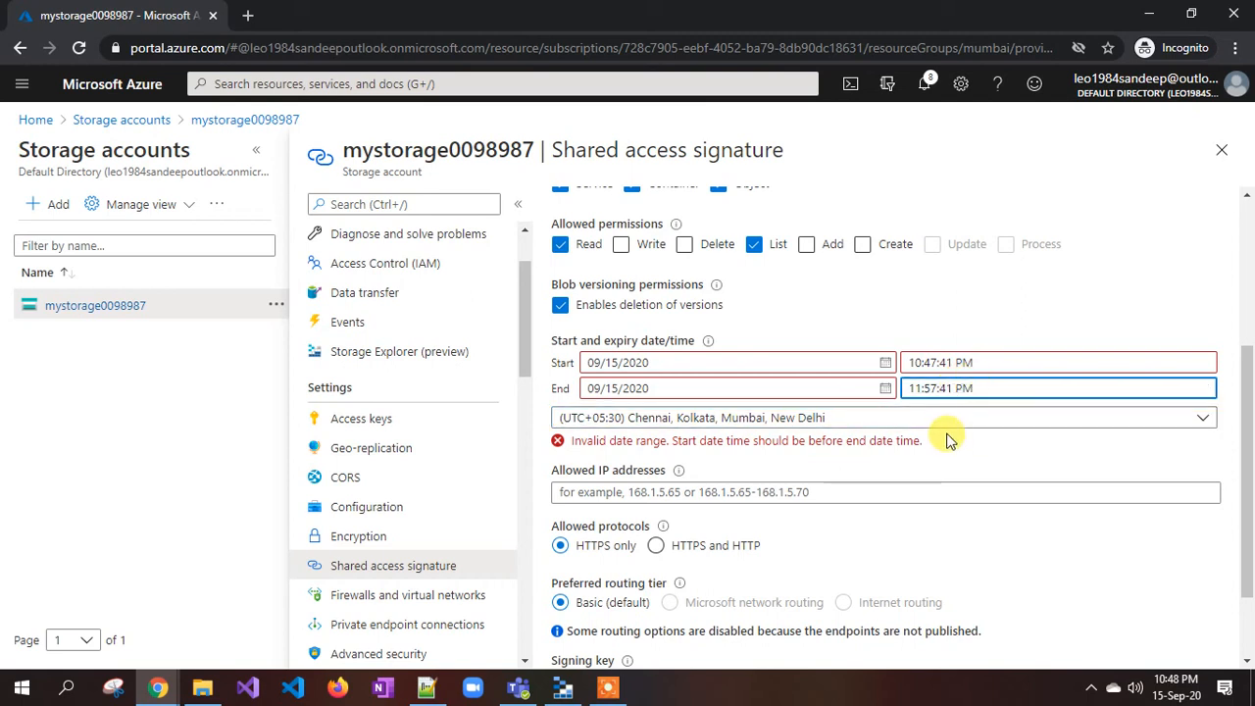
key("Tab")
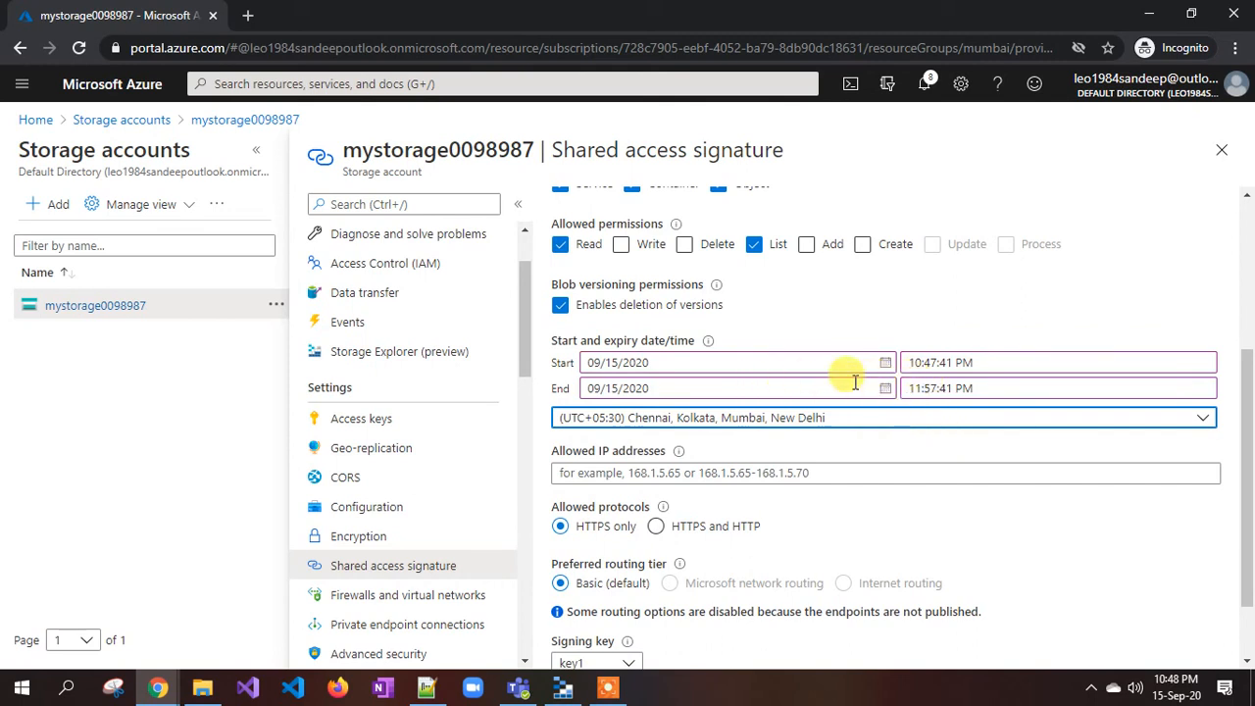
Generate the SAS and connection string with HTTPS only, no IP restriction and key1 as the signing key.
scroll(804, 533, "down", 1)
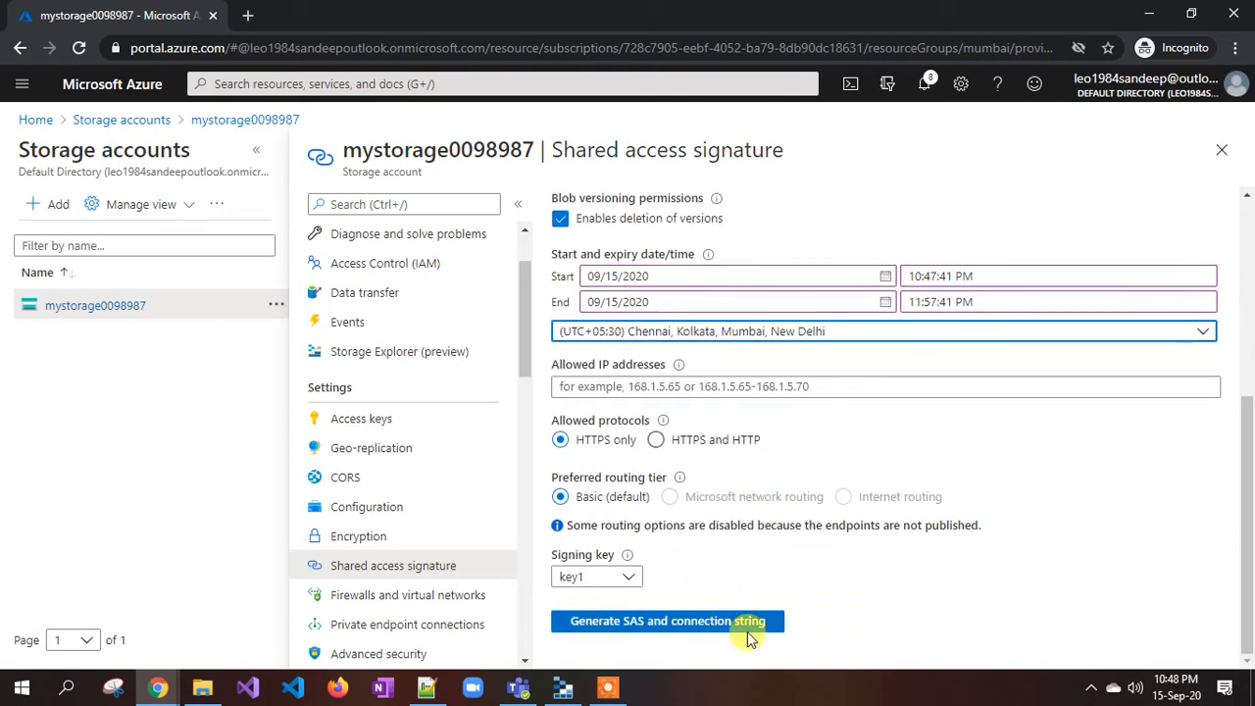
left_click(563, 386)
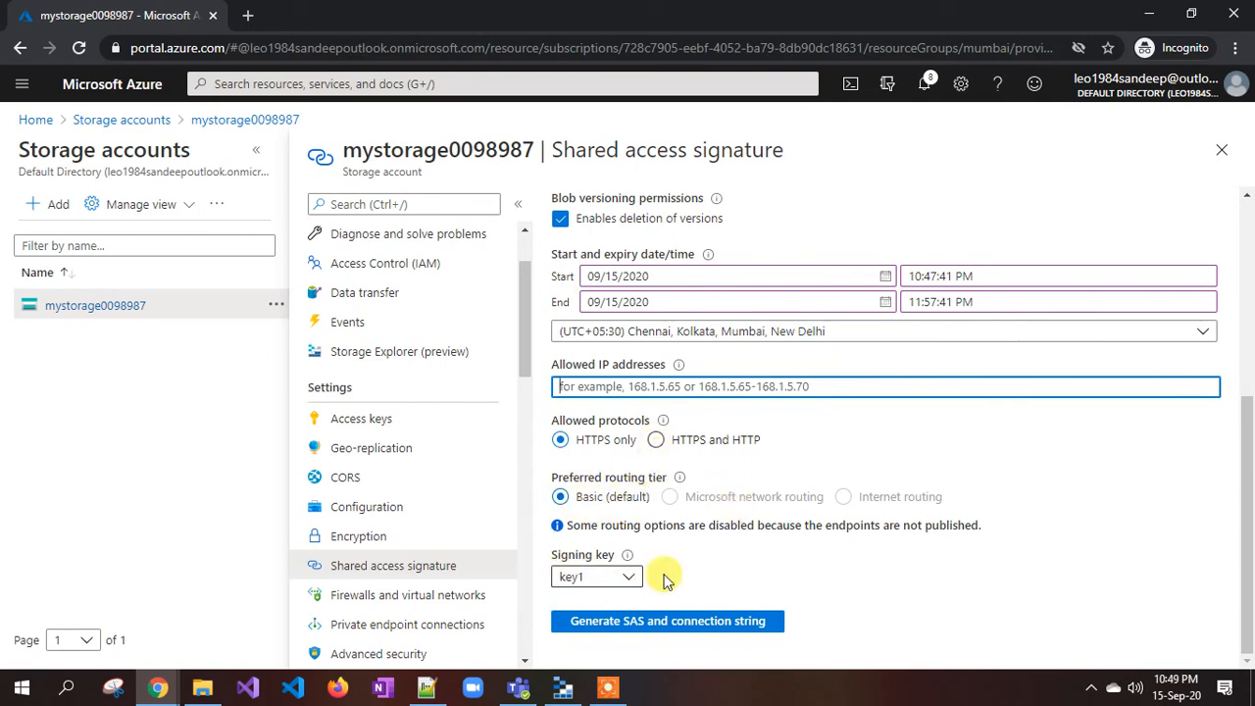
left_click(672, 624)
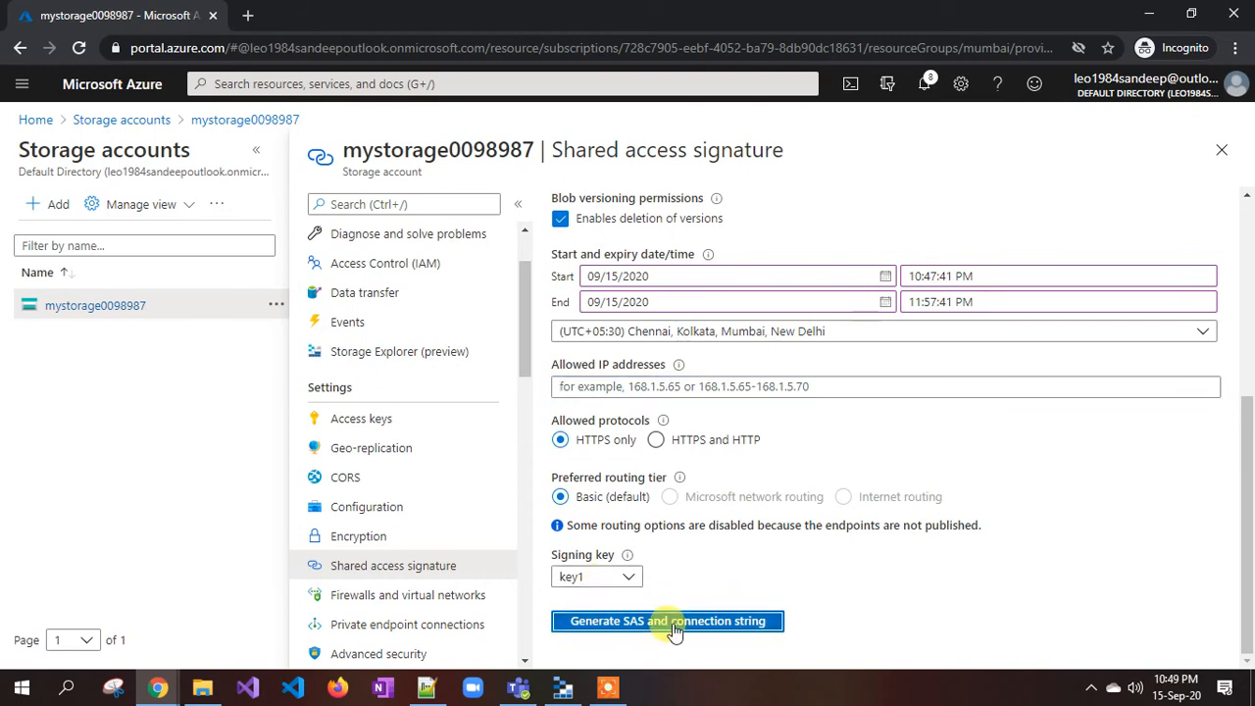
Copy the Blob service SAS URL, load it in a new browser tab, and close that tab.
scroll(849, 574, "down", 1)
scroll(849, 573, "down", 1)
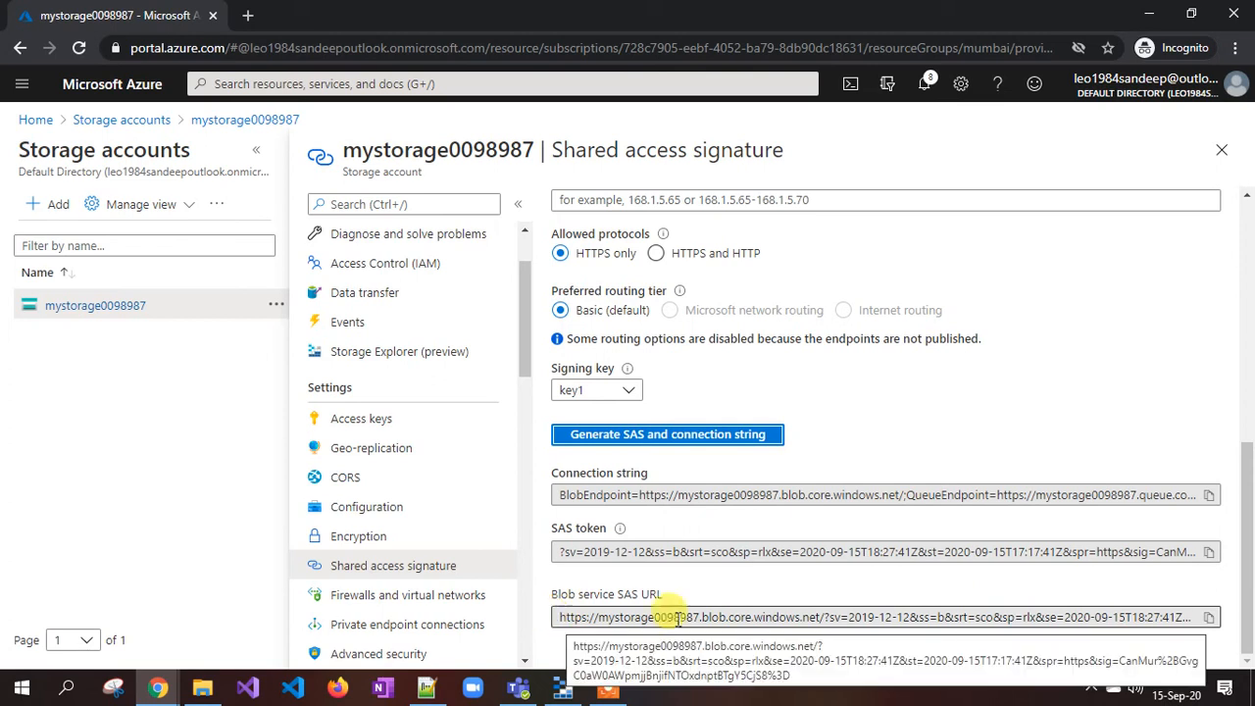
left_click(1208, 617)
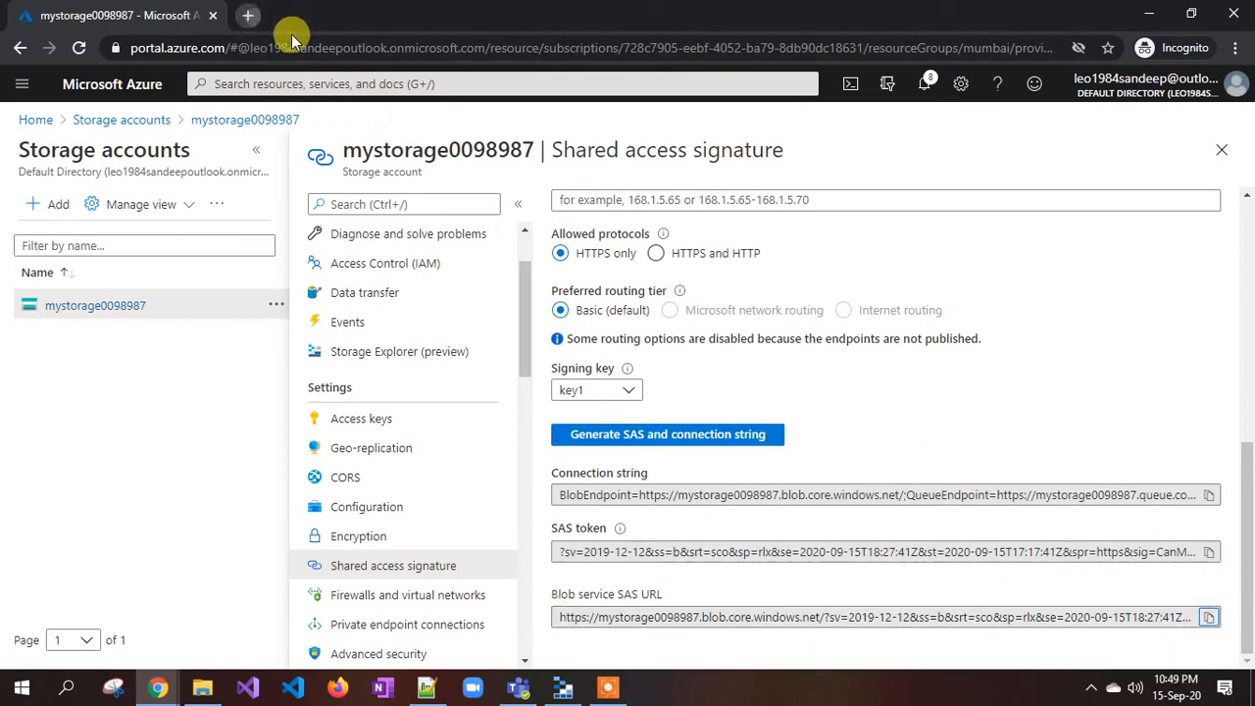
key("ctrl+t")
key("ctrl+v")
key("Return")
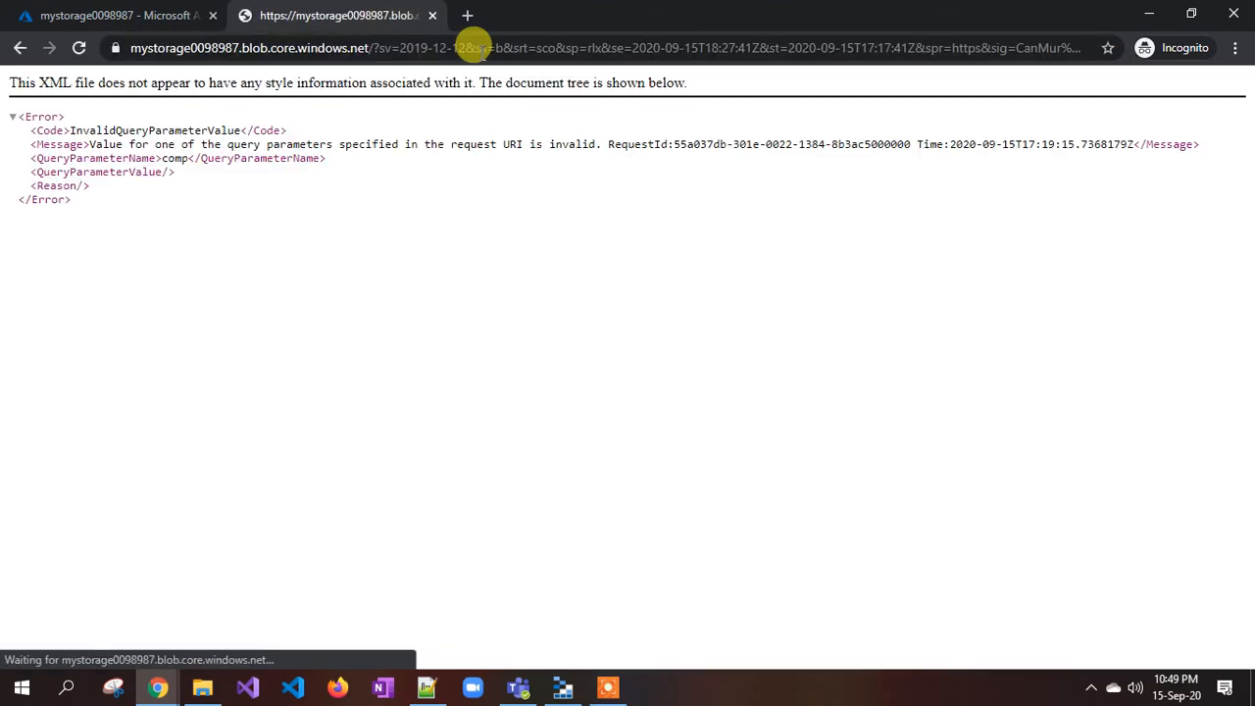
left_click(433, 15)
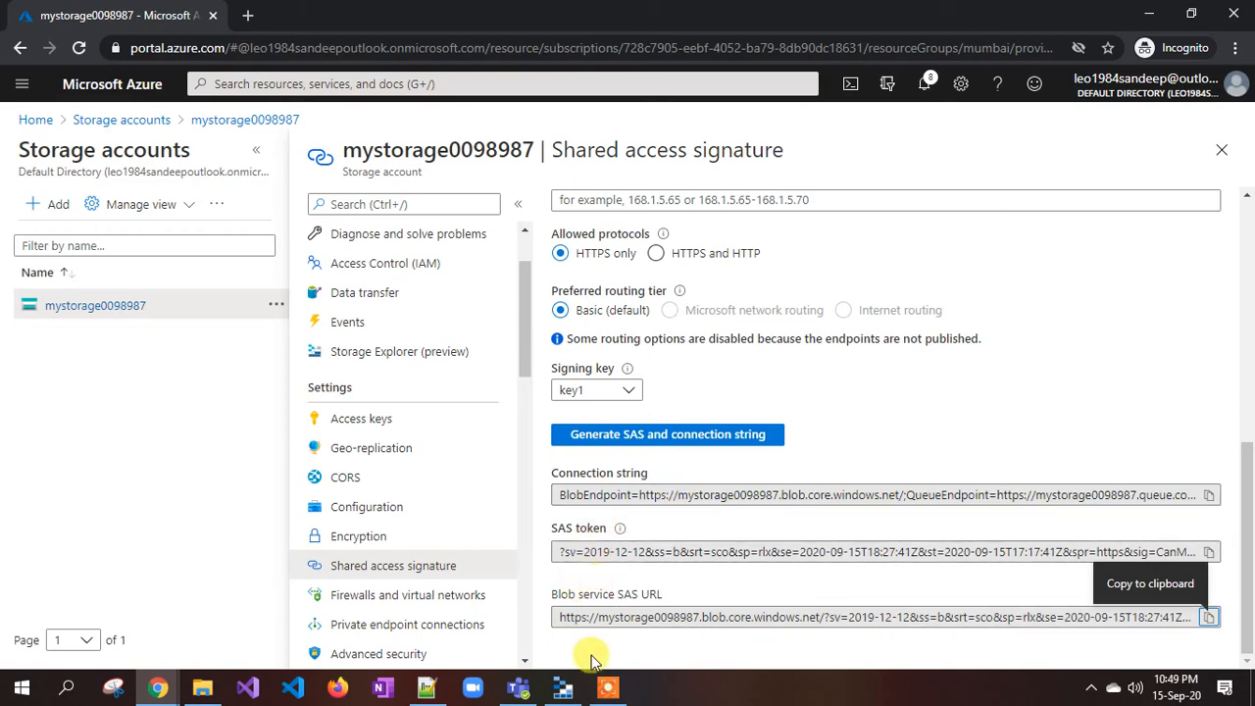
Switch to Azure Storage Explorer, collapse the key-based mystorage0098987 account and begin a new connection using a shared access signature URI.
left_click(559, 694)
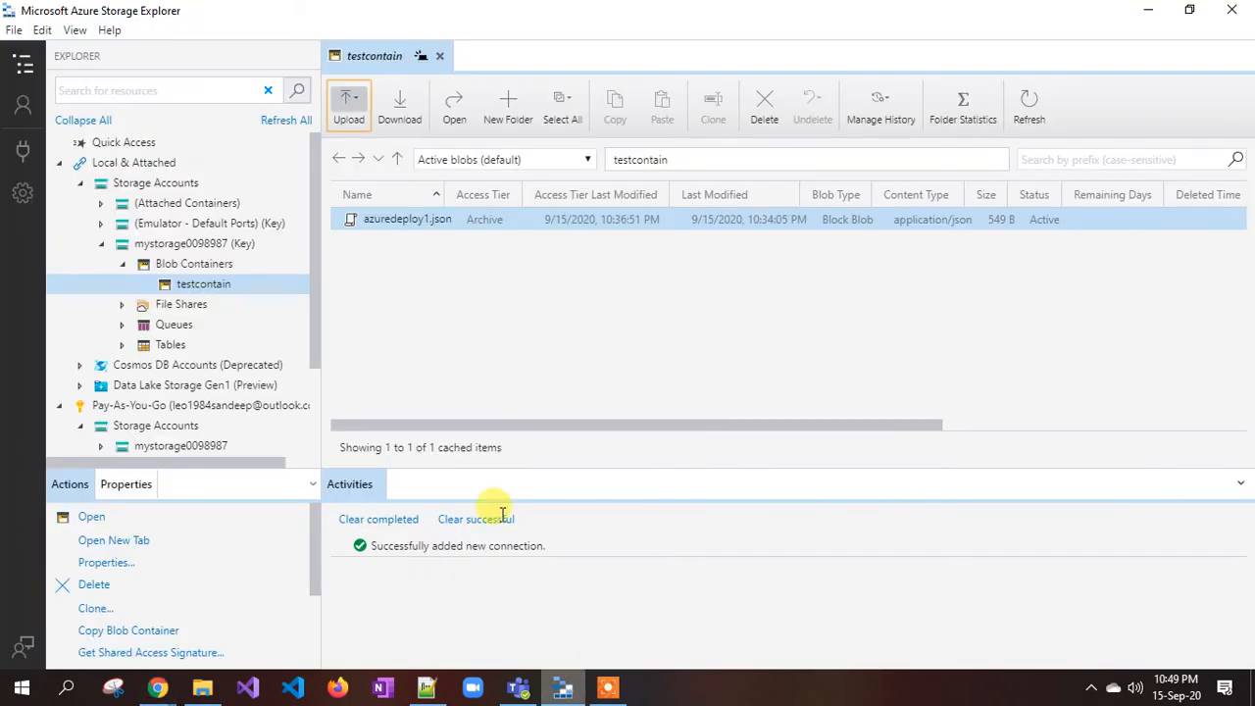
left_click(101, 244)
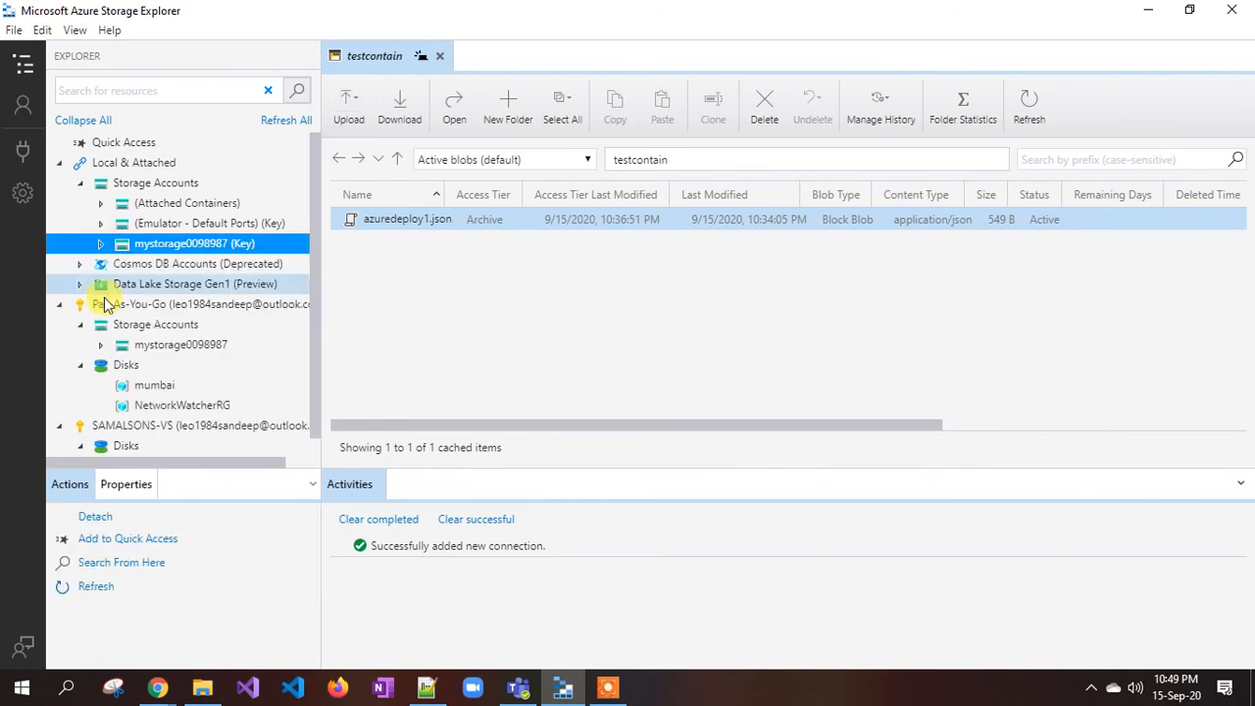
left_click(18, 153)
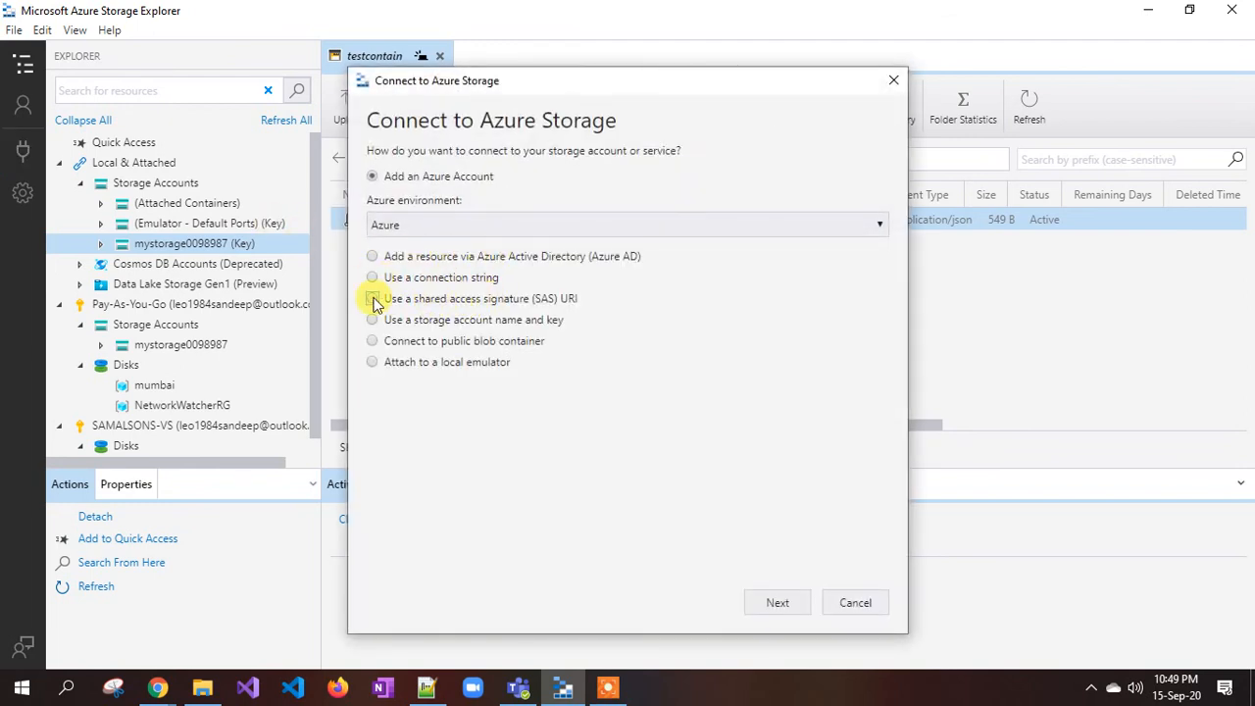
left_click(373, 299)
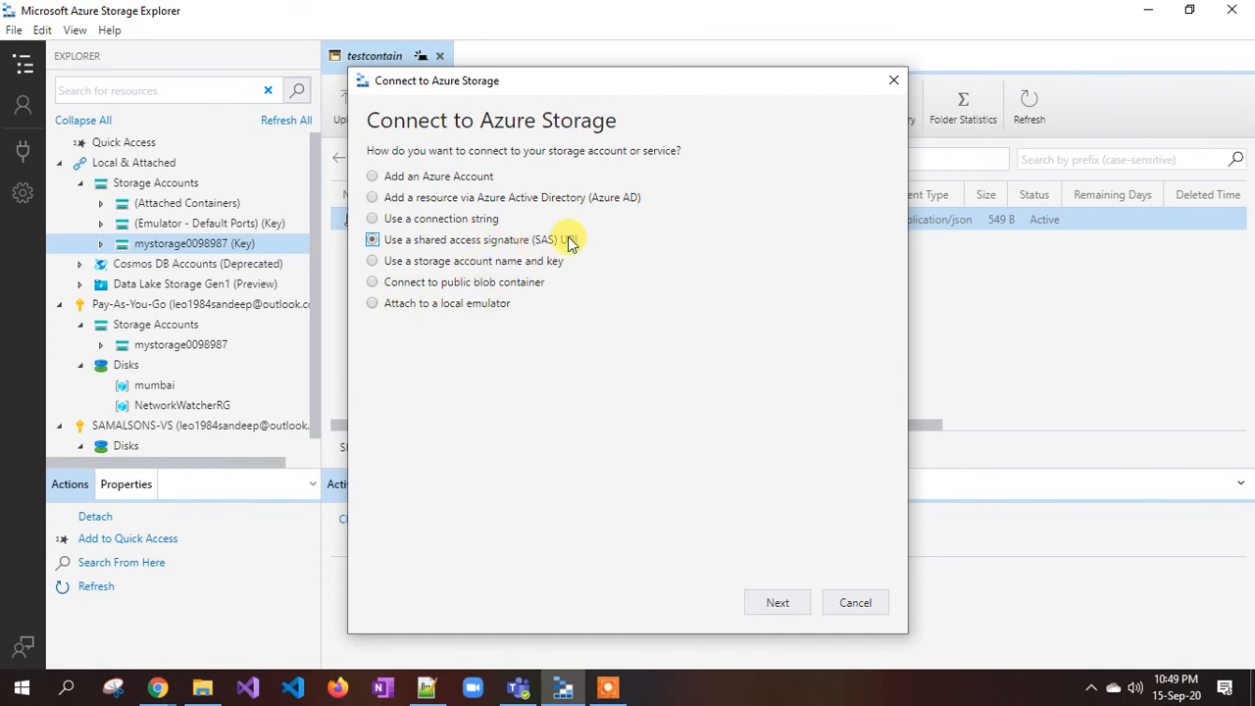
left_click(785, 602)
Attach the storage account with the copied SAS URL under the display name mystorage0098987-1 and expand its blob containers.
left_click(435, 251)
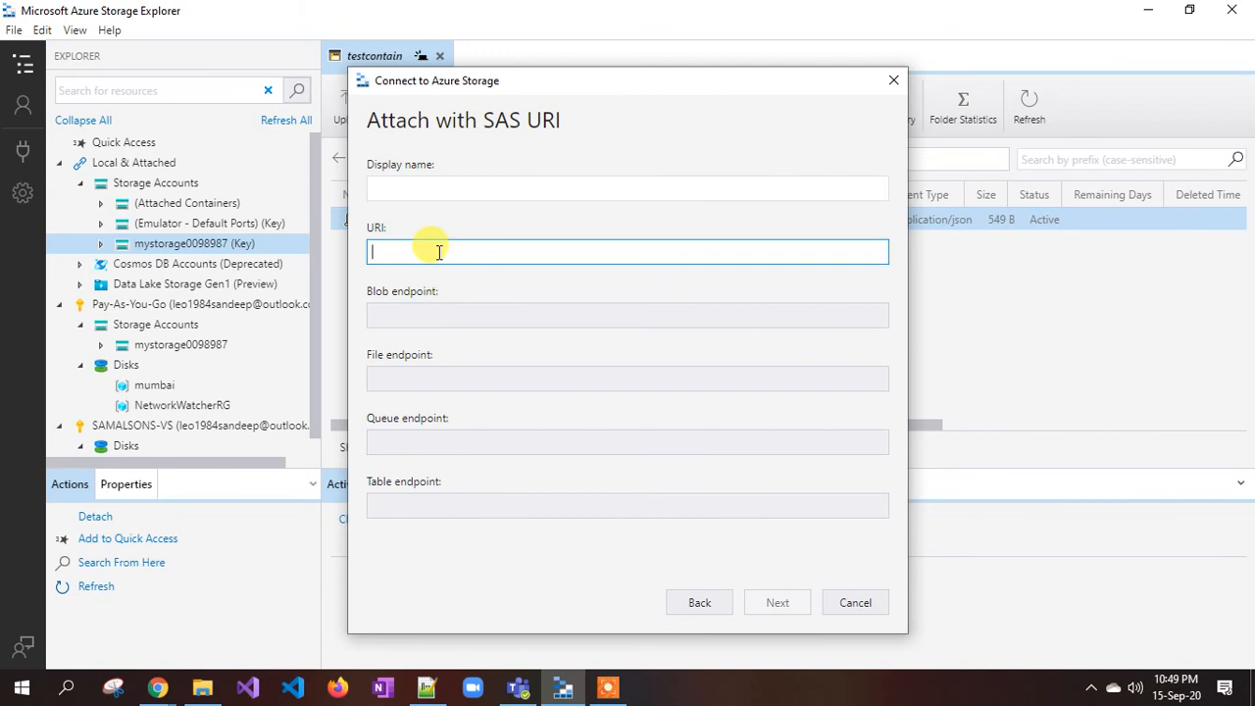
key("ctrl+v")
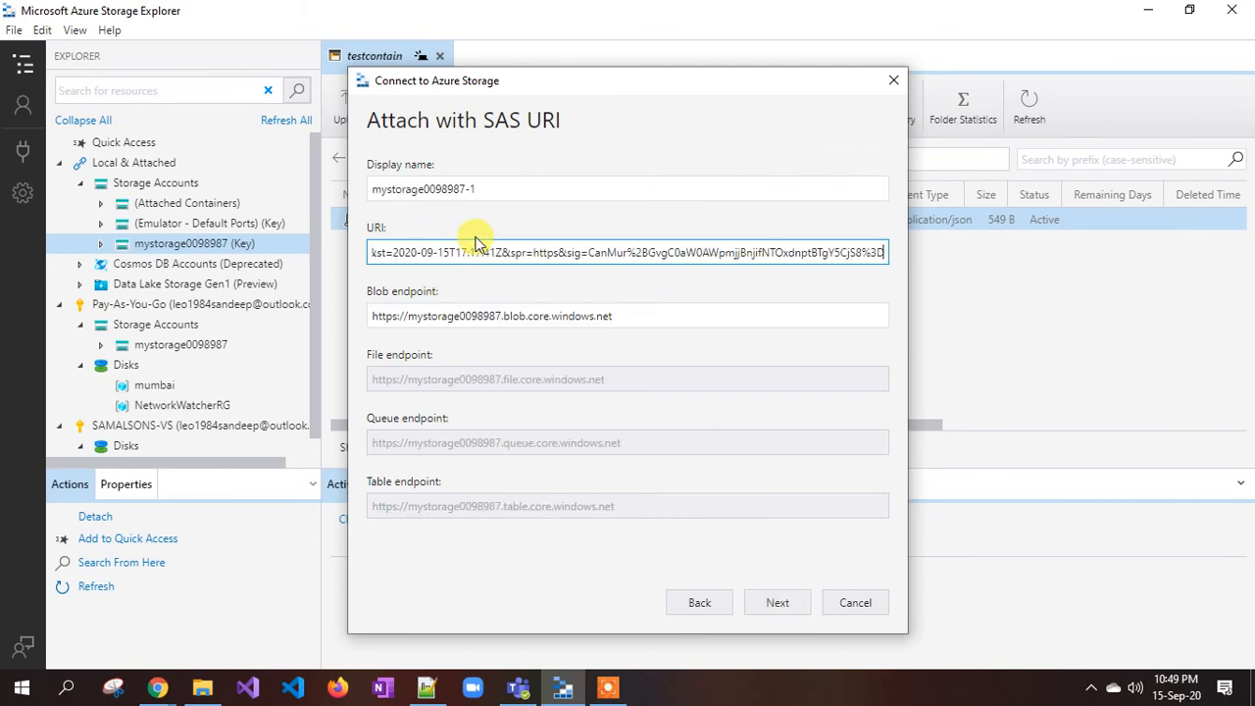
left_click(490, 189)
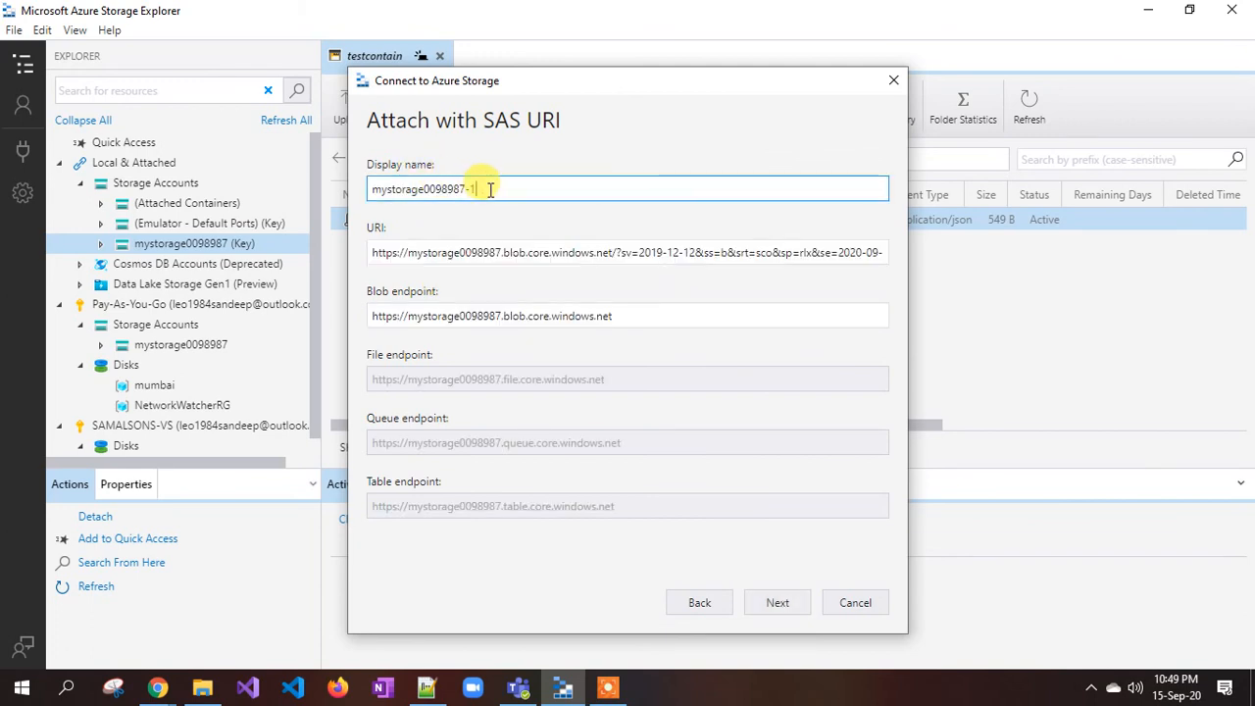
left_click(466, 316)
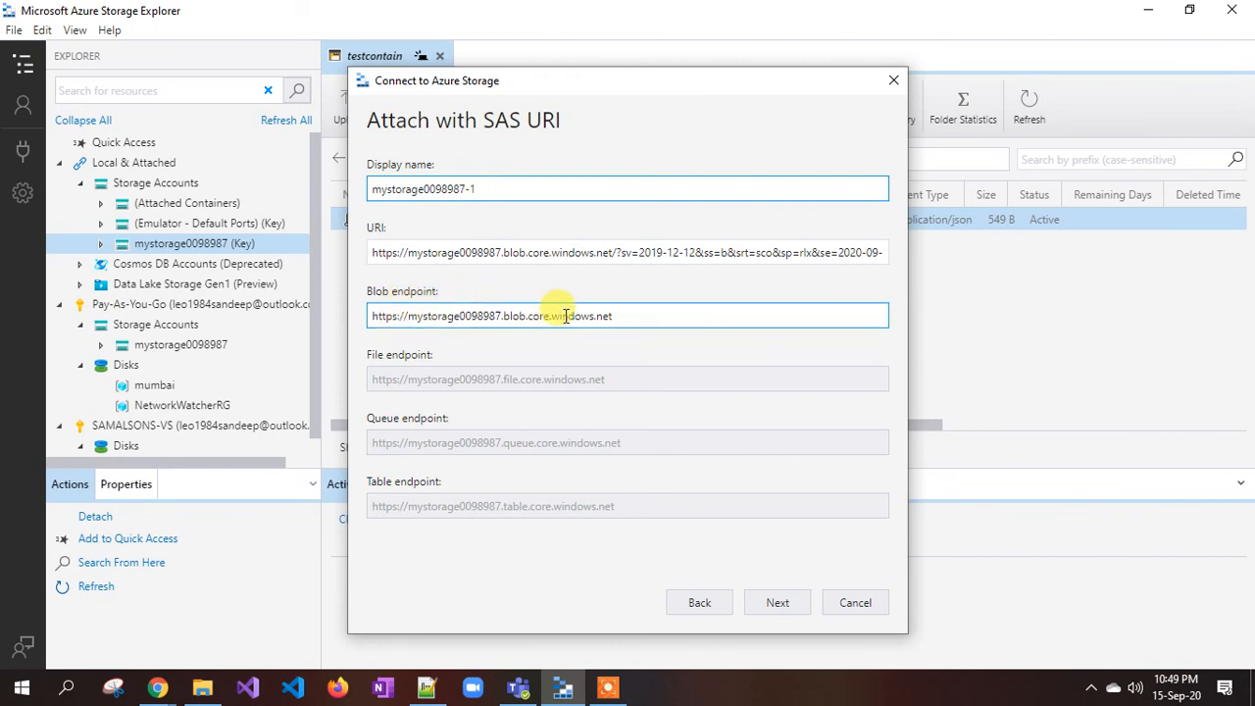
left_click(777, 605)
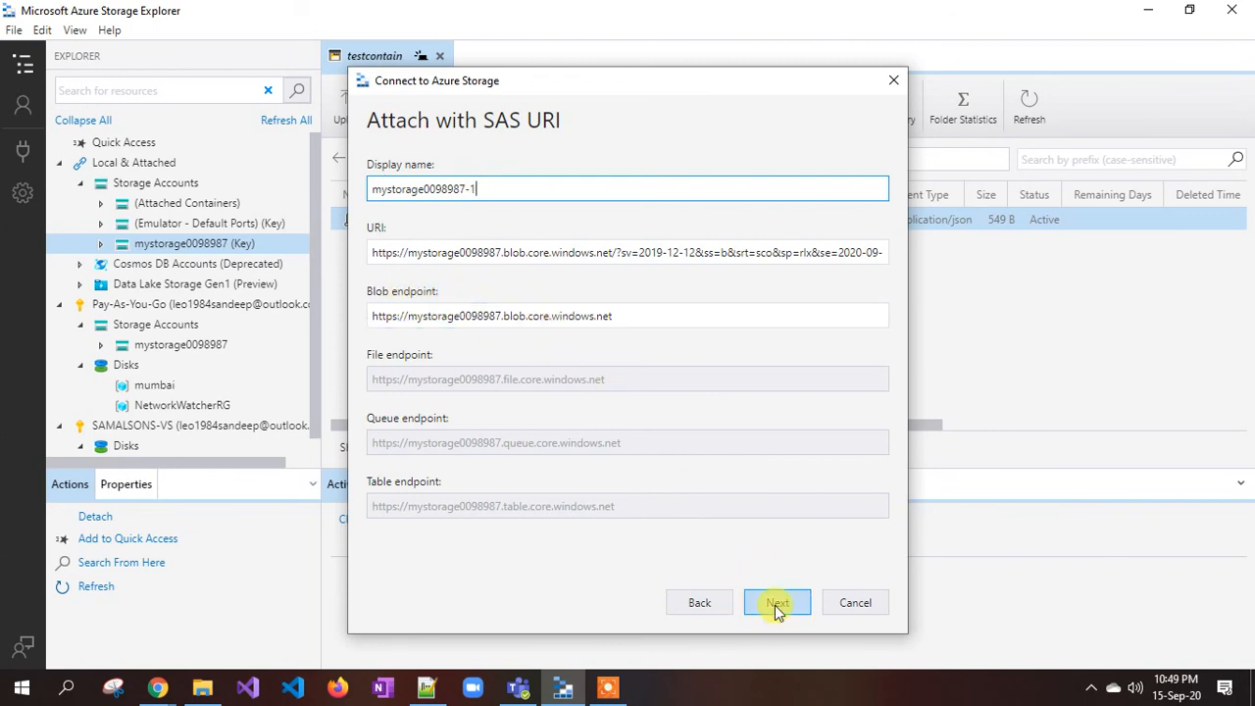
left_click(778, 605)
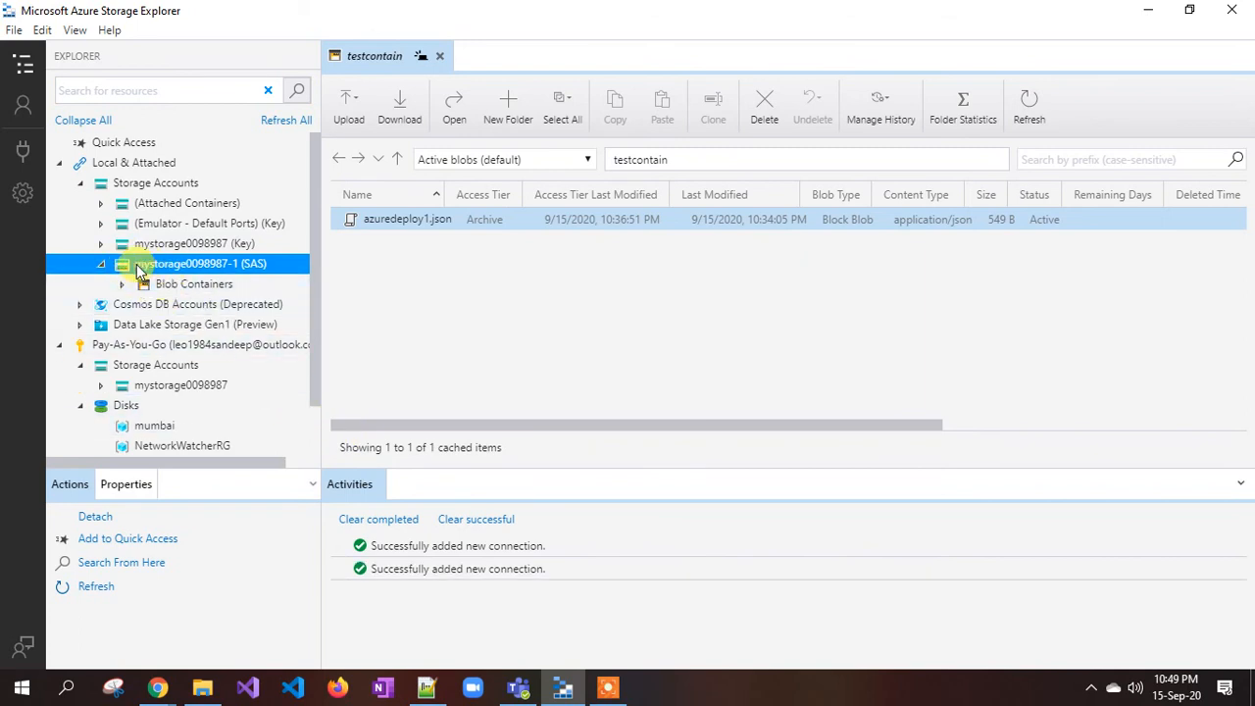
left_click(116, 286)
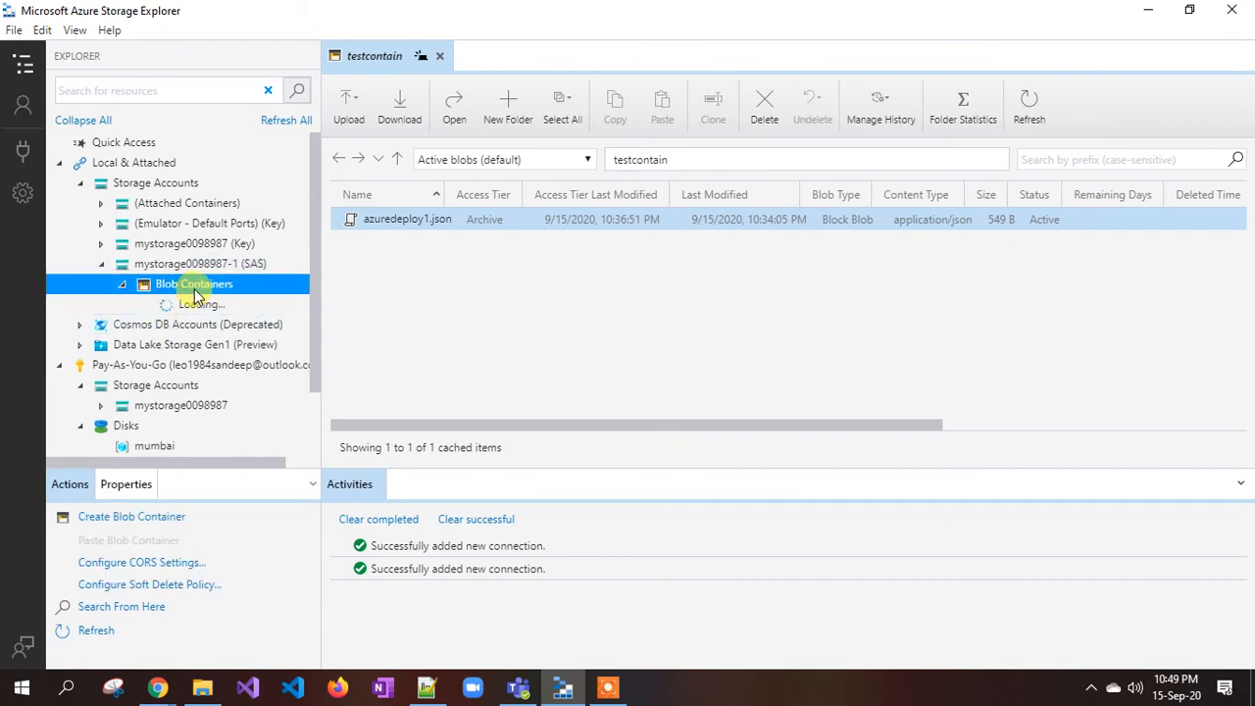
Switch back to the Azure portal in Chrome and review the allowed services, resource types and permissions of the account SAS.
left_click(158, 686)
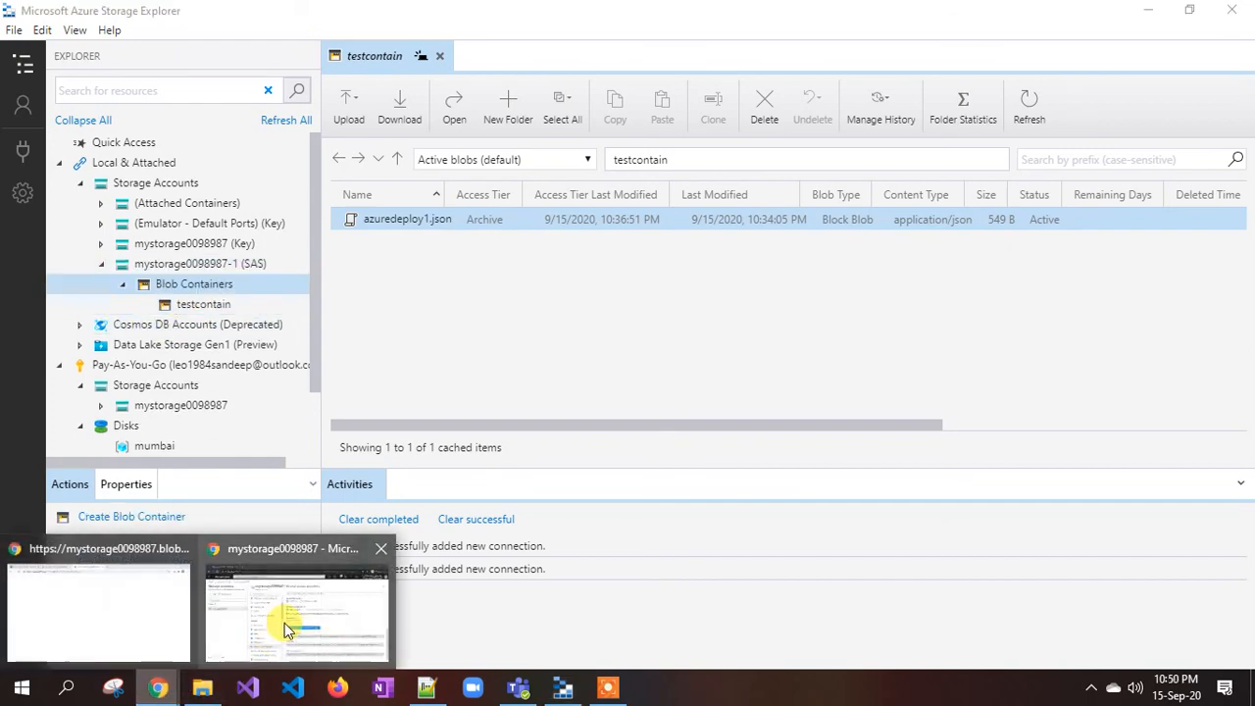
left_click(287, 627)
scroll(647, 392, "up", 3)
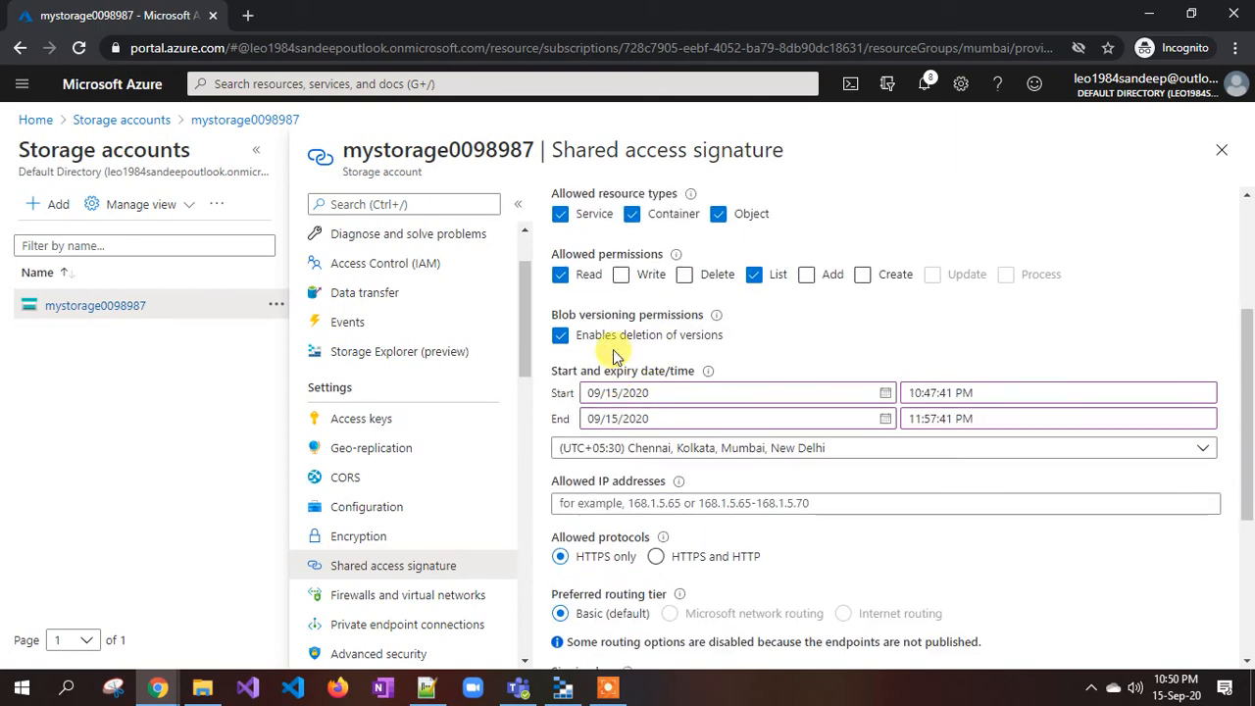
scroll(589, 353, "up", 2)
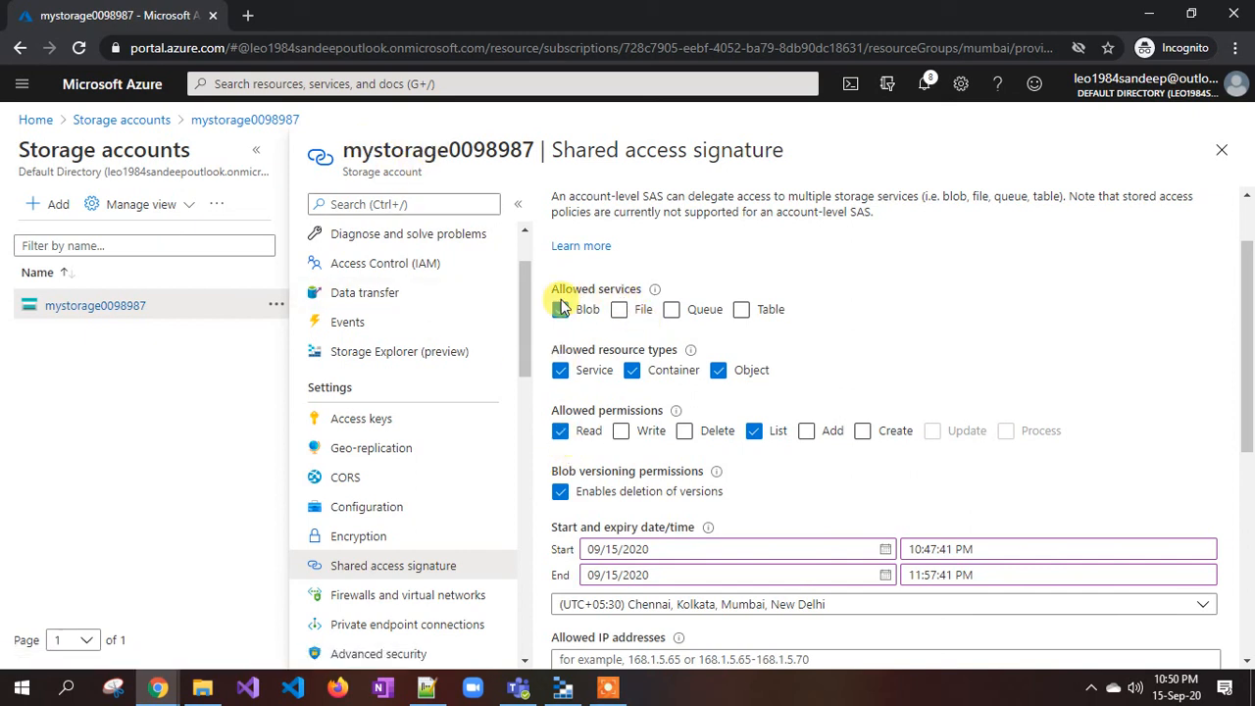
Return to Storage Explorer and compare the services listed under the key-based mystorage0098987 connection with those under the SAS connection.
left_click(563, 687)
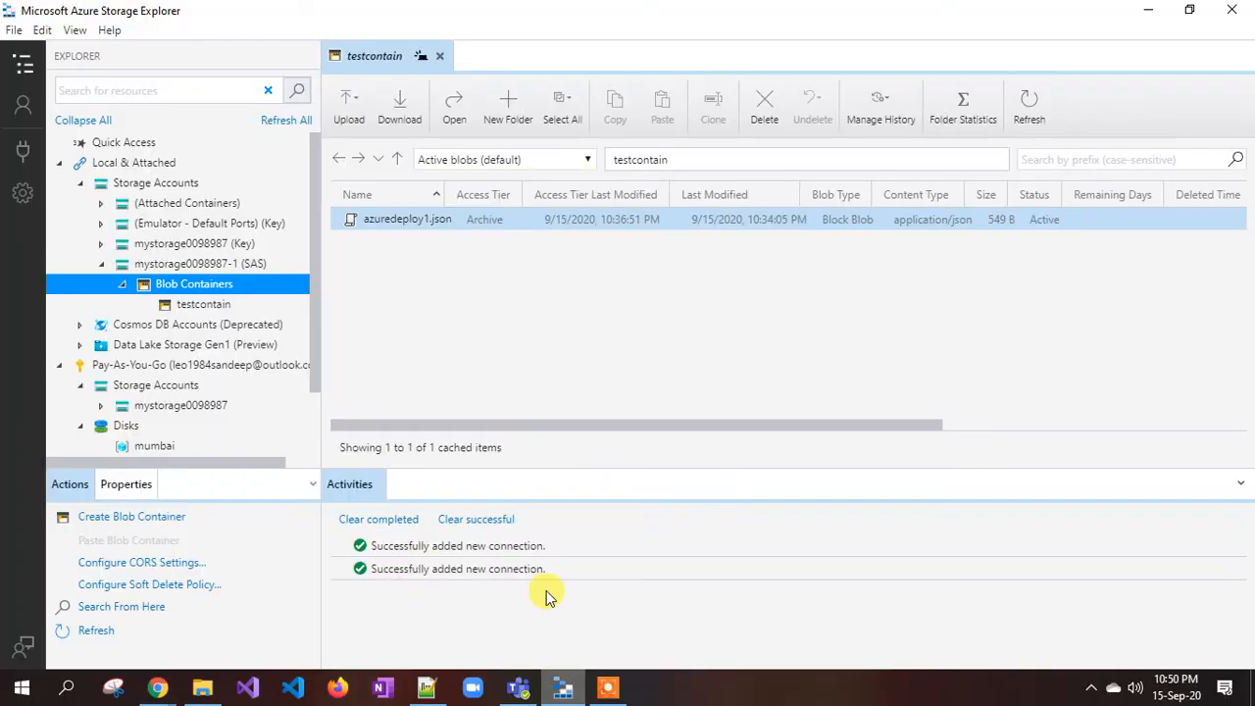
left_click(100, 244)
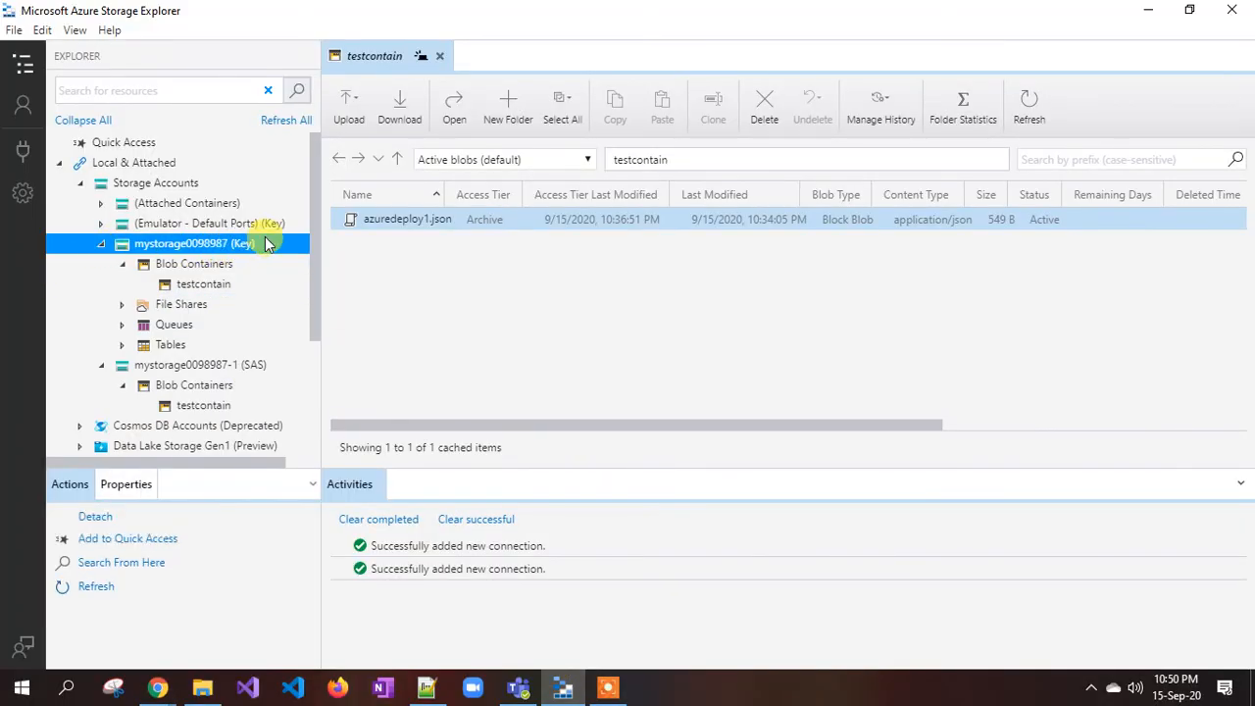
double_click(155, 265)
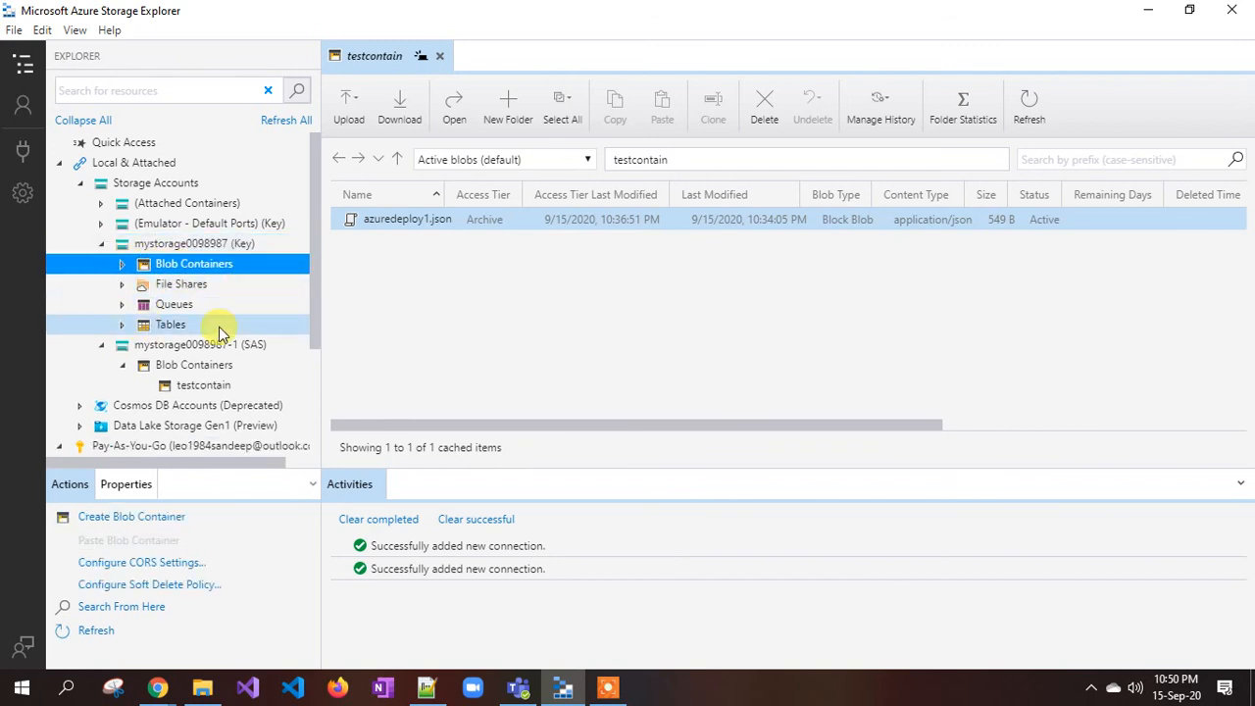
scroll(219, 326, "down", 2)
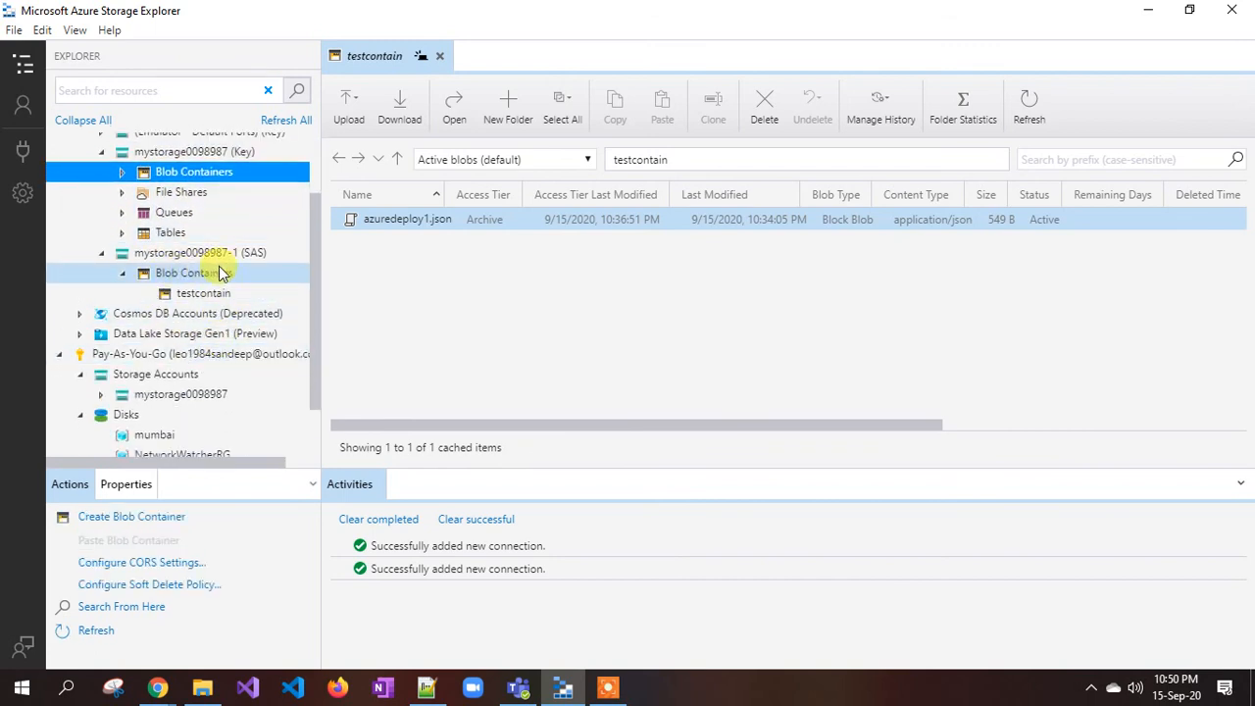